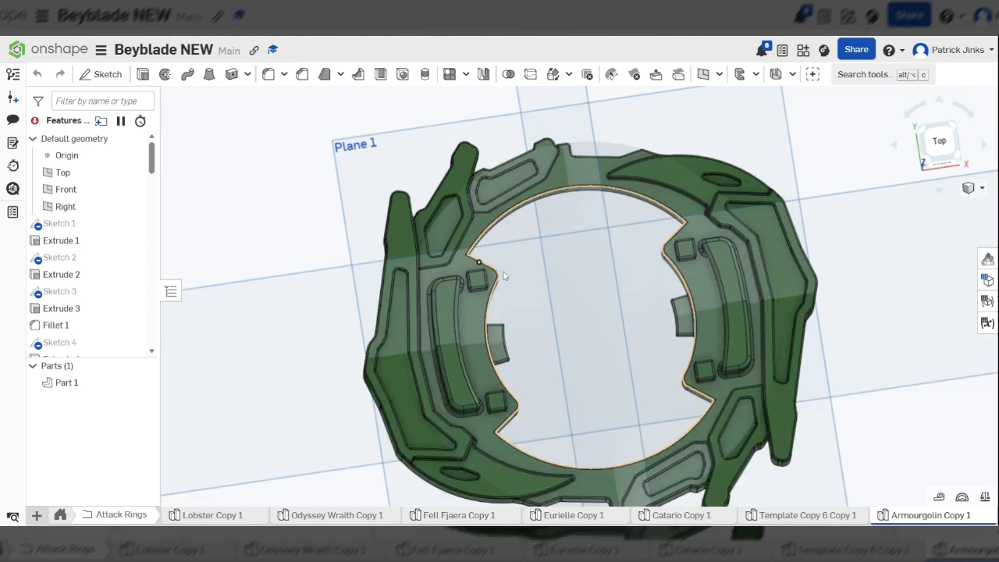
Examine the Armourgolin Copy 1 attack ring from above and at an angle.
scroll(457, 305, "up", 3)
key("f")
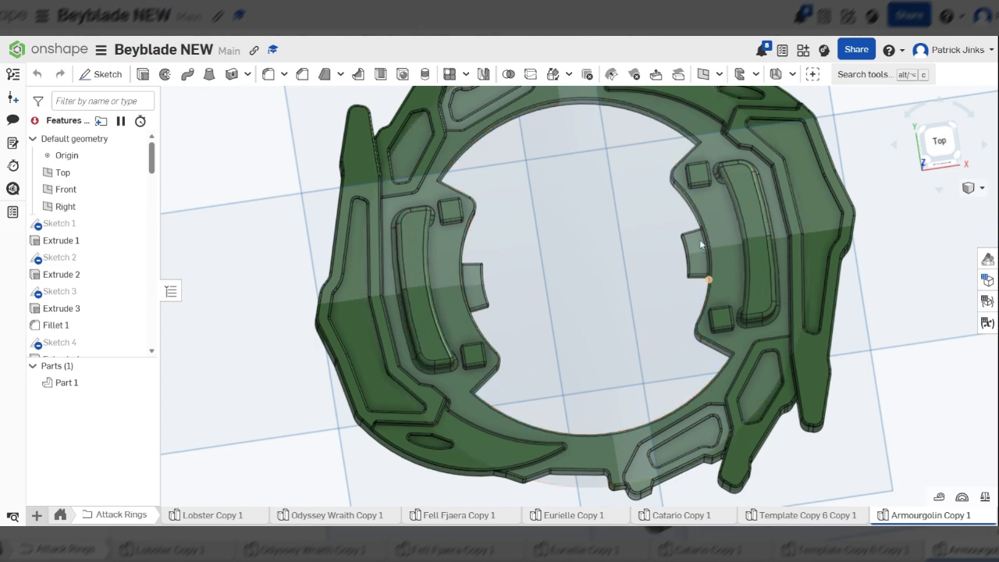
right_click_drag(687, 243, 705, 254)
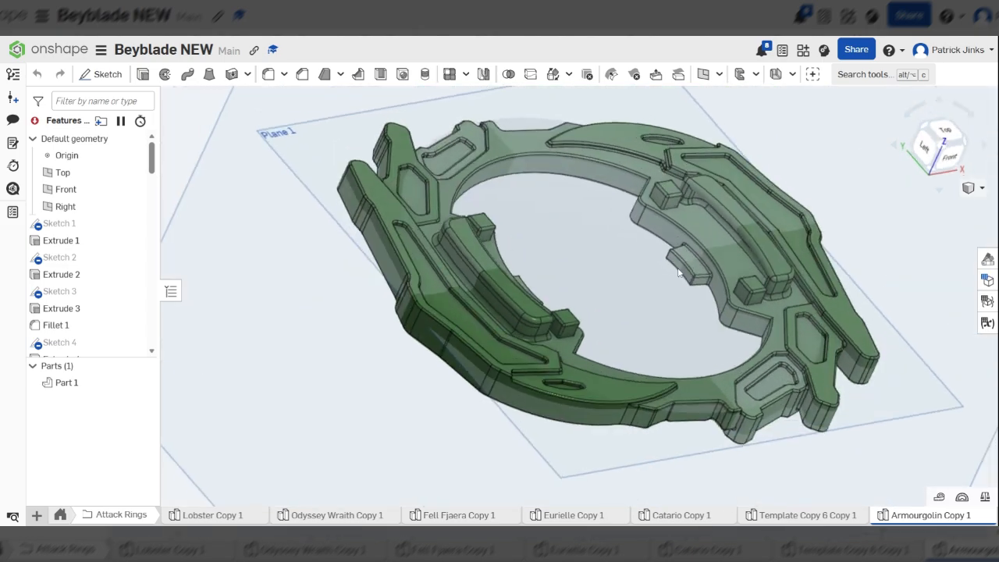
scroll(705, 255, "up", 3)
scroll(668, 310, "down", 5)
right_click_drag(668, 310, 648, 328)
Examine the attack rings in Template Copy 6 Copy 1 and Catario Copy 1 from several angles.
left_click(827, 521)
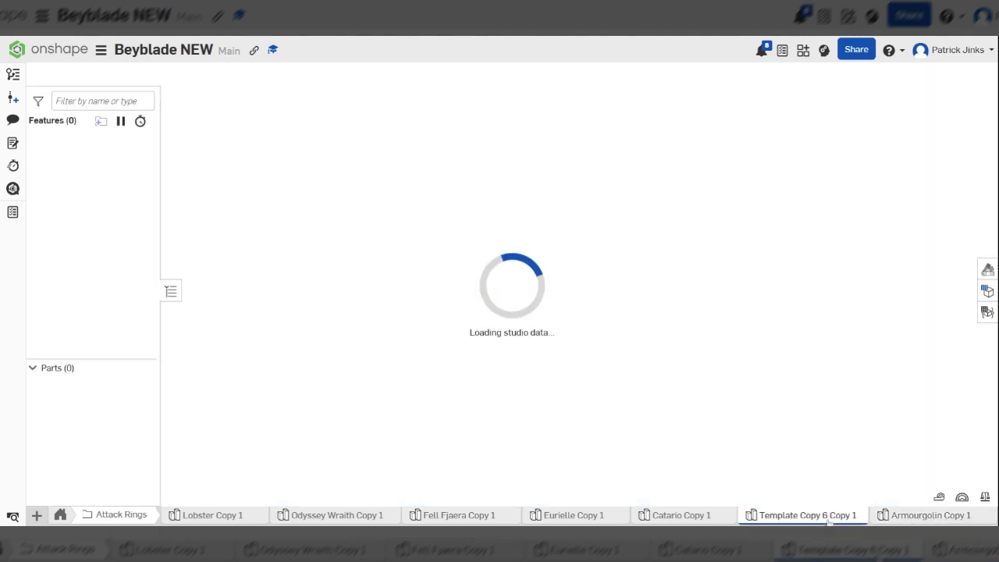
right_click_drag(638, 285, 642, 324)
scroll(606, 285, "up", 4)
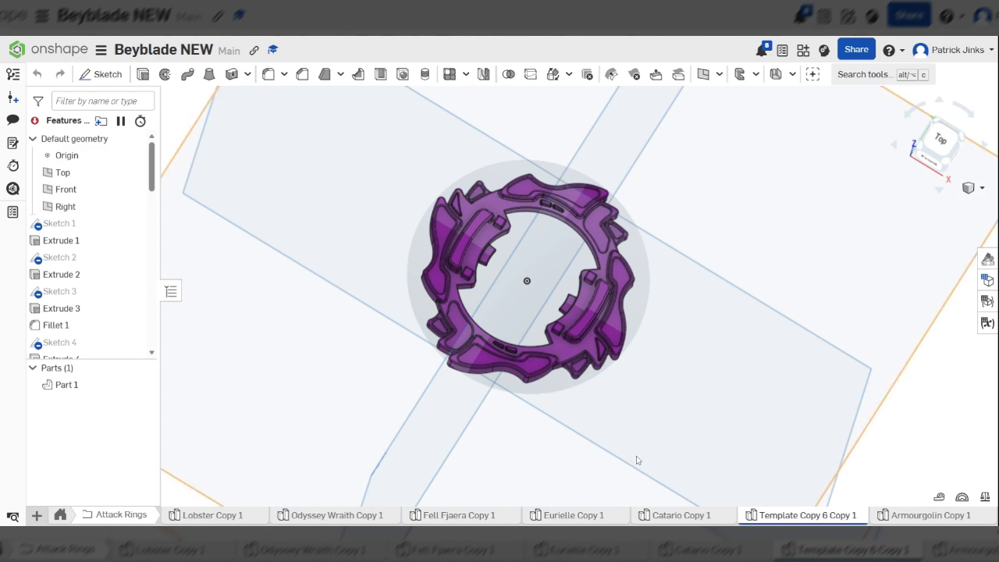
left_click(696, 519)
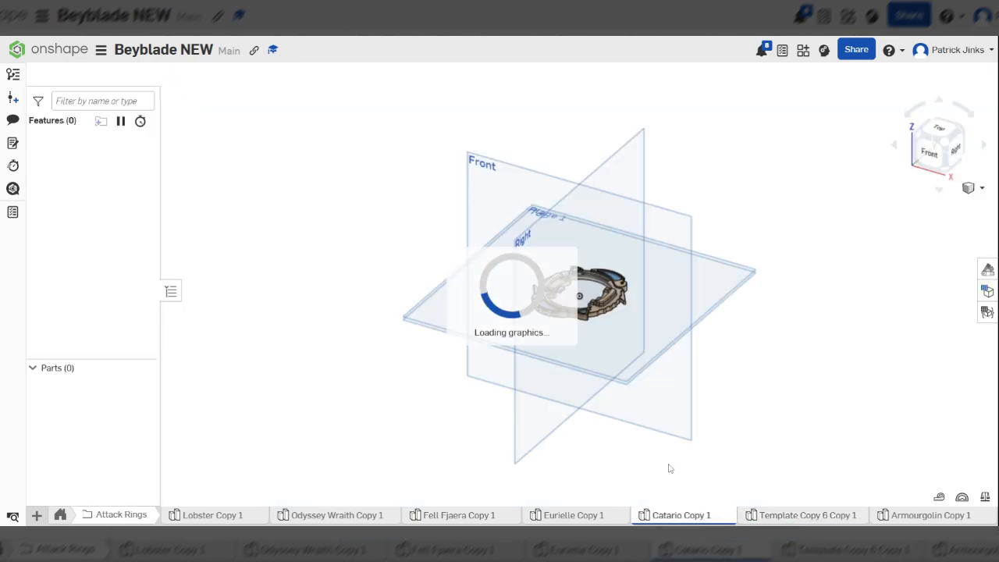
right_click_drag(645, 283, 626, 327)
scroll(554, 278, "up", 4)
scroll(555, 280, "up", 3)
right_click_drag(555, 279, 605, 513)
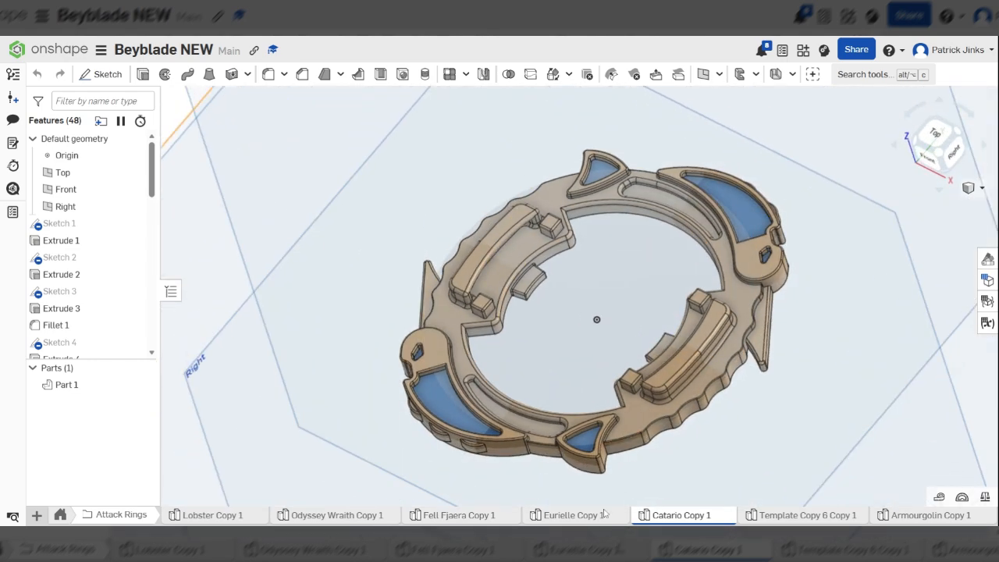
View the Eurielle Copy 1, Fell Fjaera Copy 1 and Lobster Copy 1 attack rings.
left_click(596, 518)
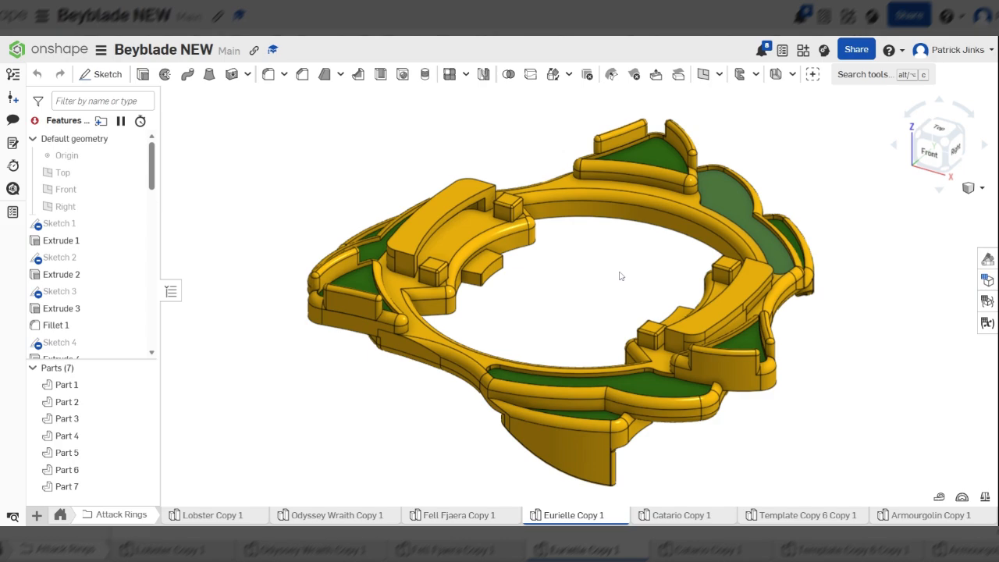
right_click_drag(625, 284, 536, 477)
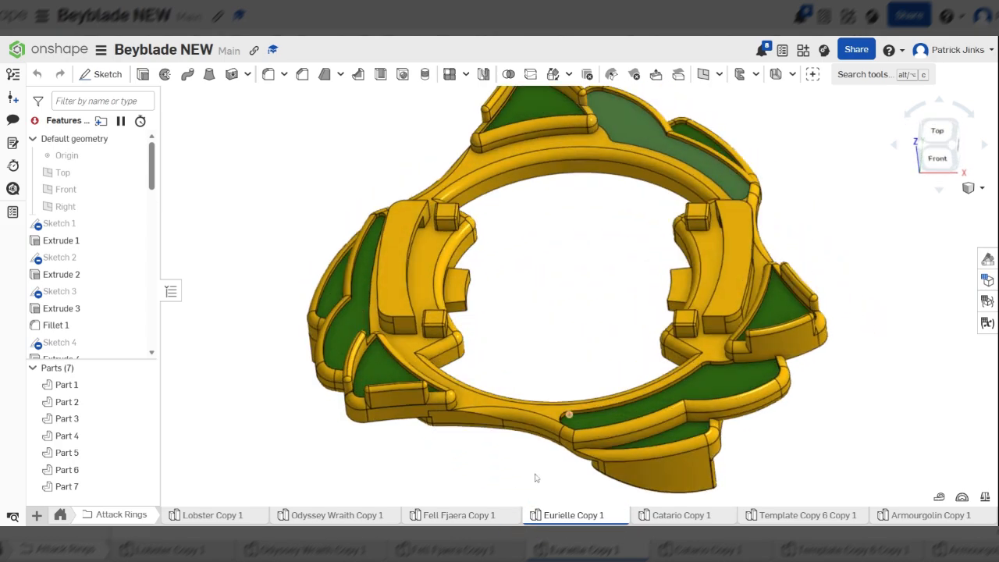
left_click(482, 516)
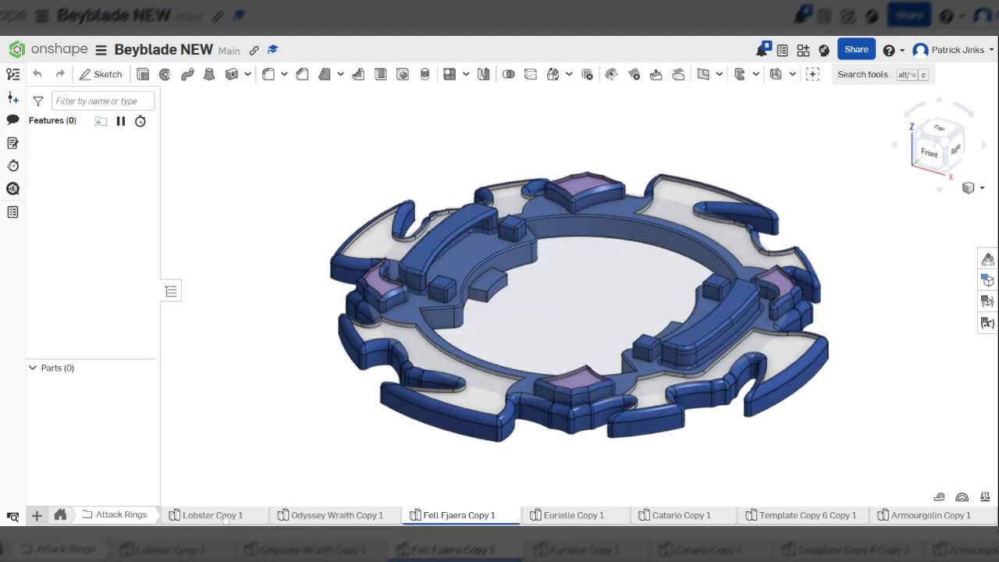
left_click(214, 516)
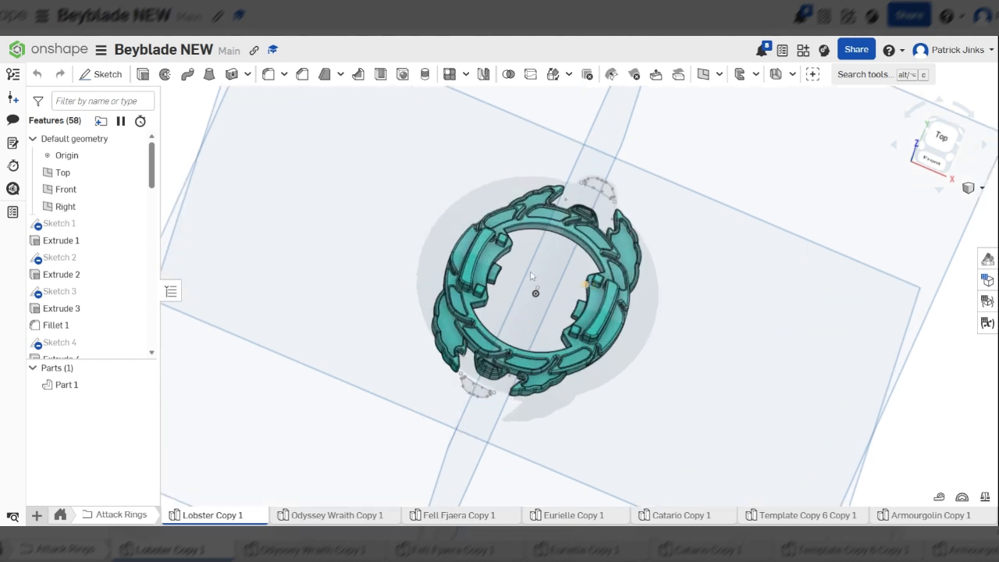
Leave the Attack Rings folder, examine the Attack Ring Template part studio and display the actions available for it.
left_click(59, 517)
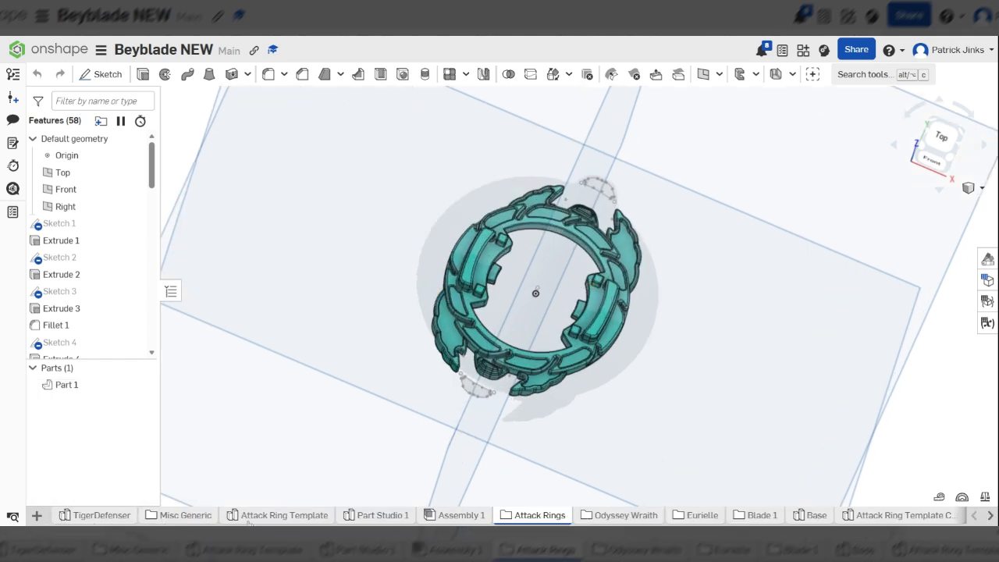
left_click(284, 516)
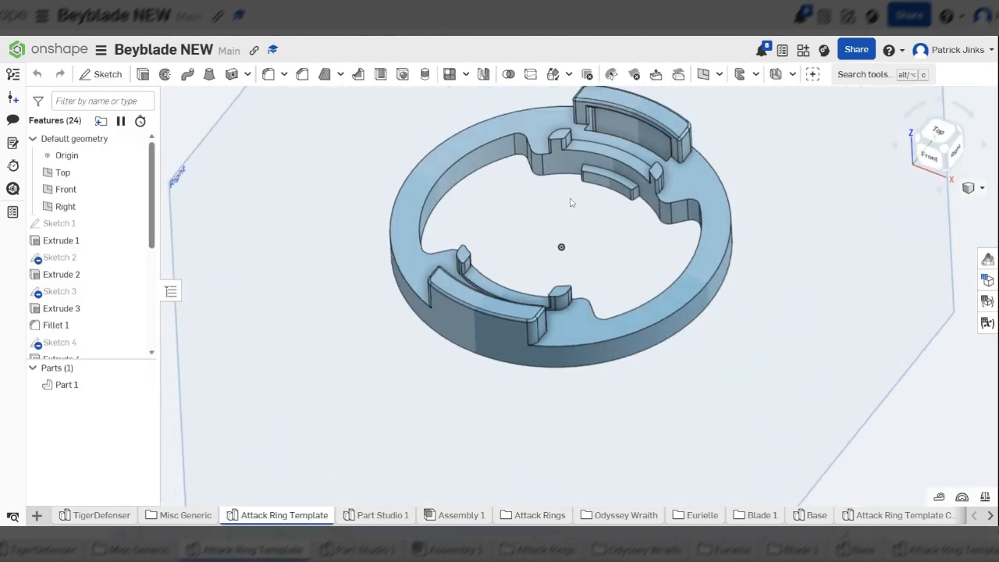
scroll(572, 241, "down", 3)
scroll(574, 160, "up", 4)
scroll(433, 310, "down", 1)
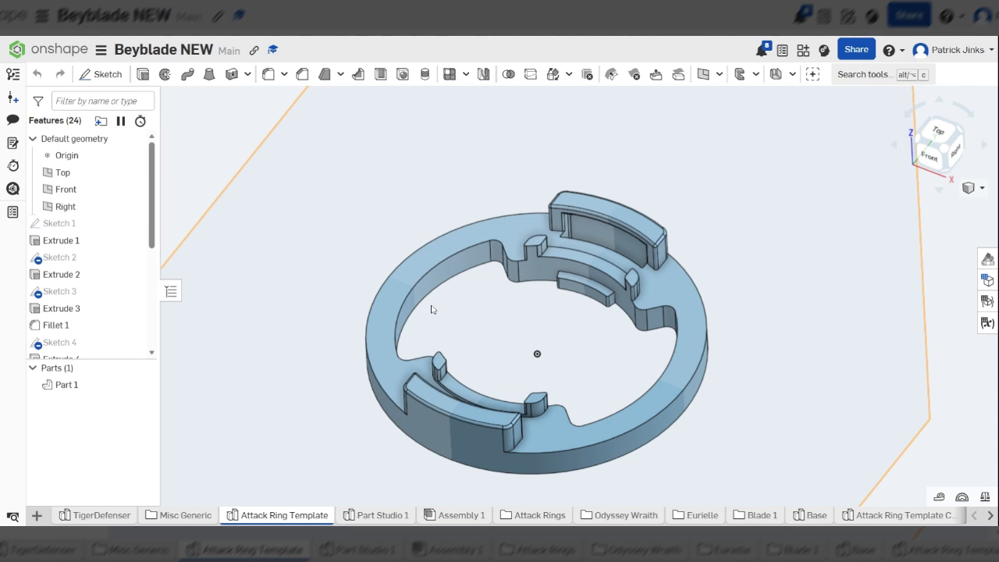
right_click(282, 519)
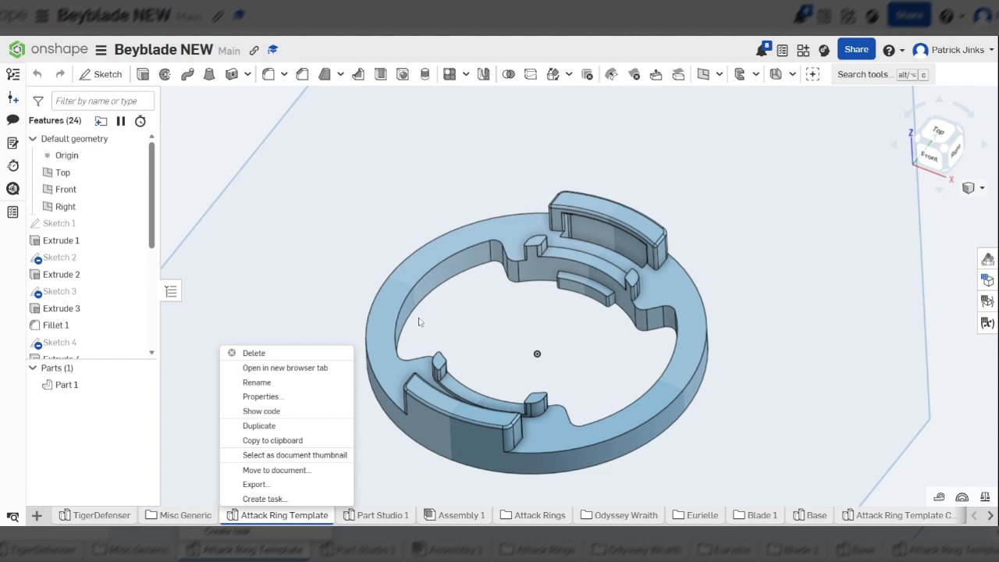
Open the BEYBLADE TUTORIALS document from the documents list and inspect its attack ring template.
left_click(46, 51)
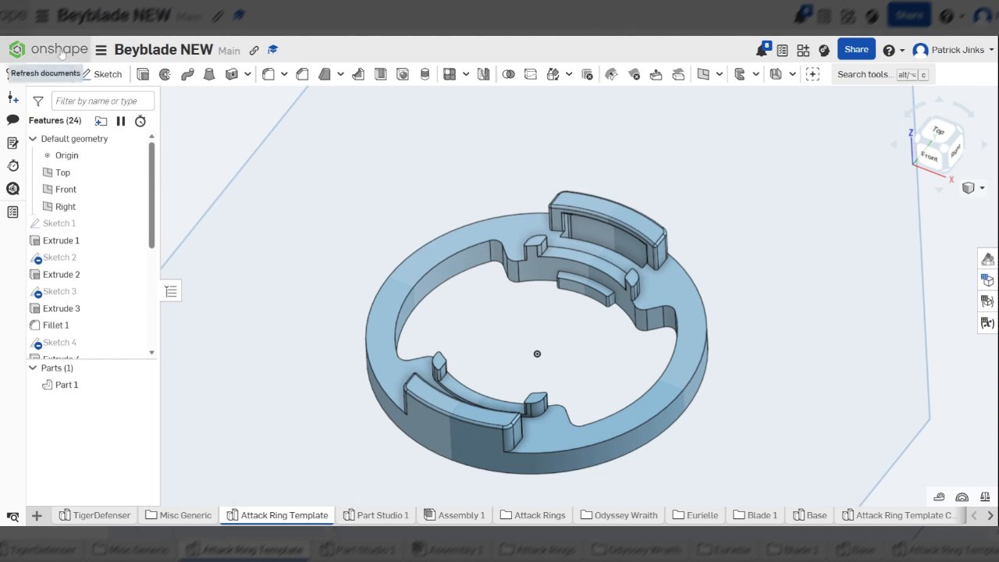
left_click(55, 51)
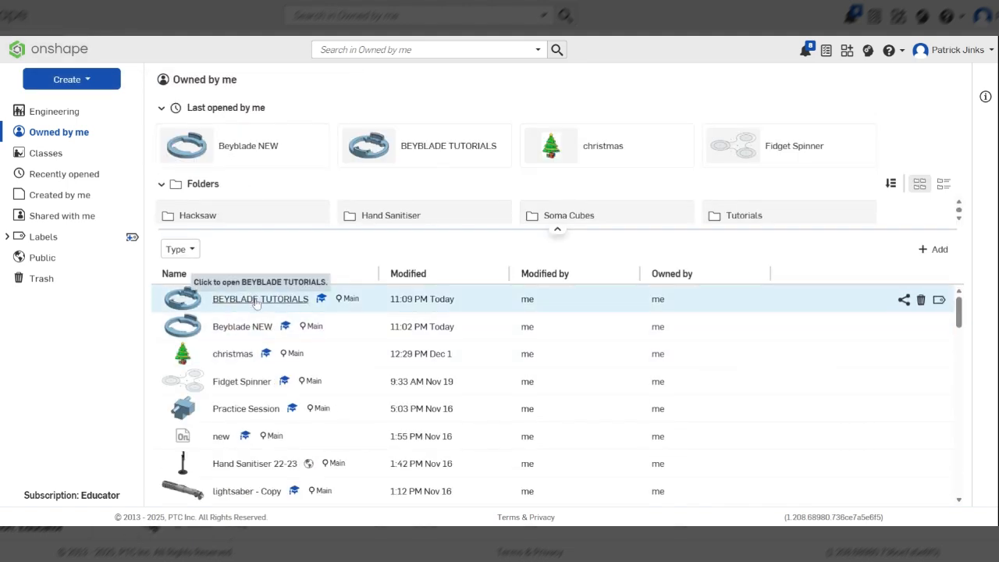
left_click(256, 301)
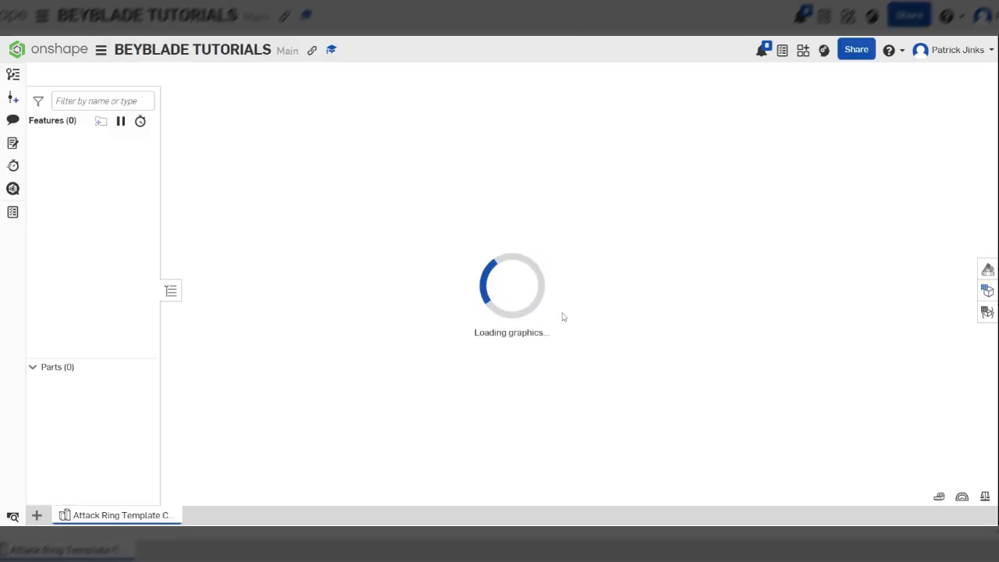
scroll(609, 286, "up", 8)
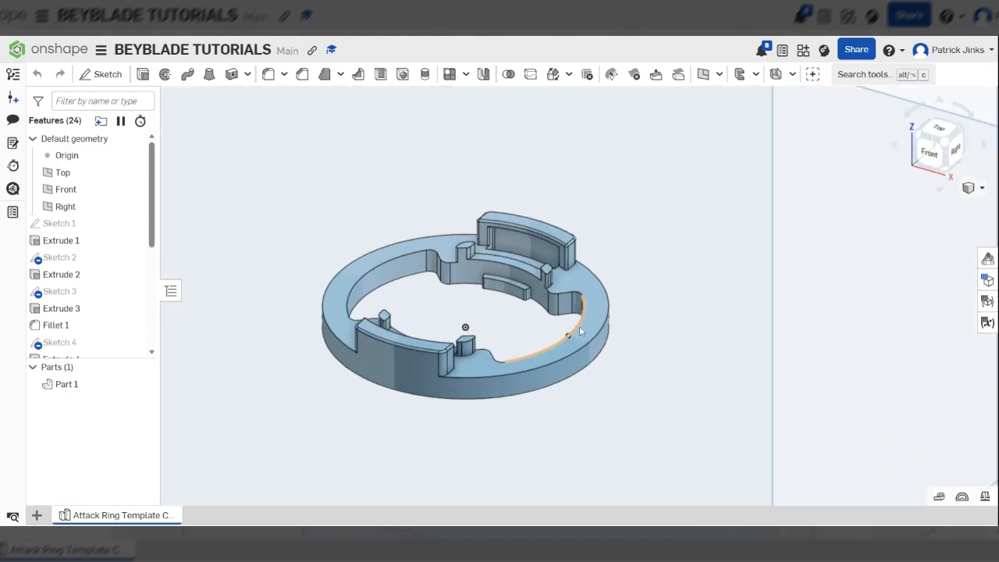
right_click_drag(577, 327, 579, 371)
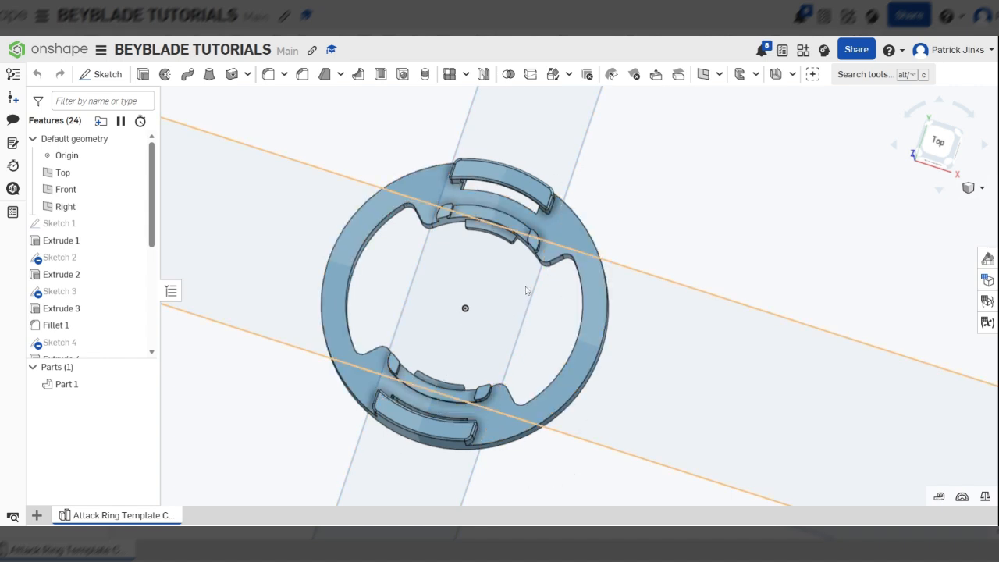
right_click_drag(525, 290, 567, 249)
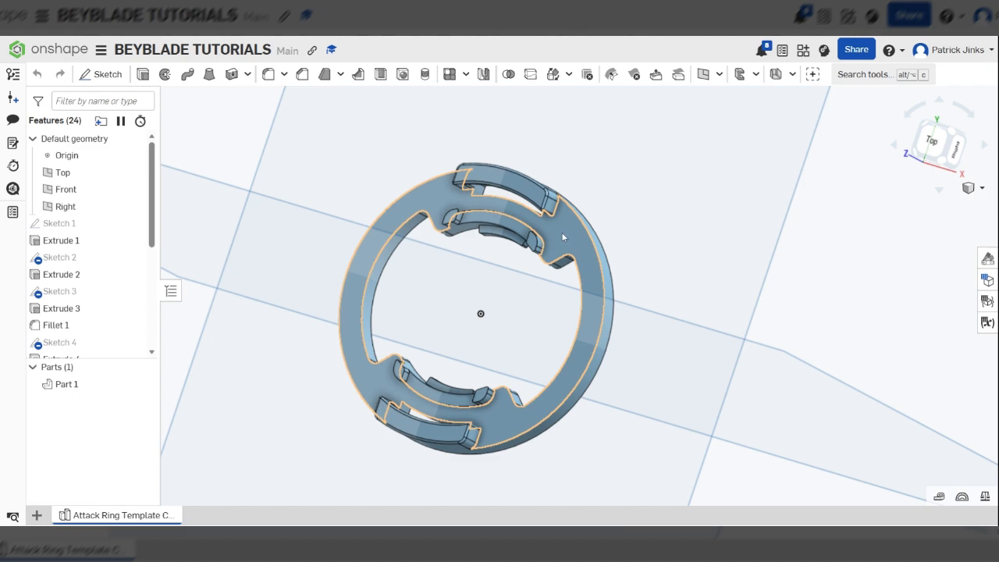
Start a sketch on the ring's flat upper face and draw a 55 mm diameter circle centred on the origin.
scroll(564, 237, "up", 5)
left_click(584, 241)
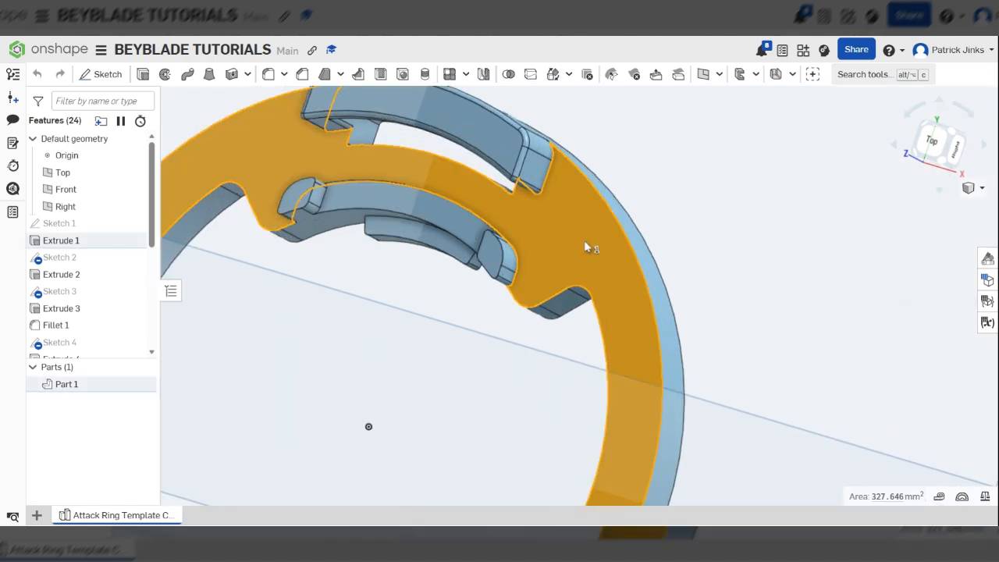
key("n")
scroll(547, 289, "down", 5)
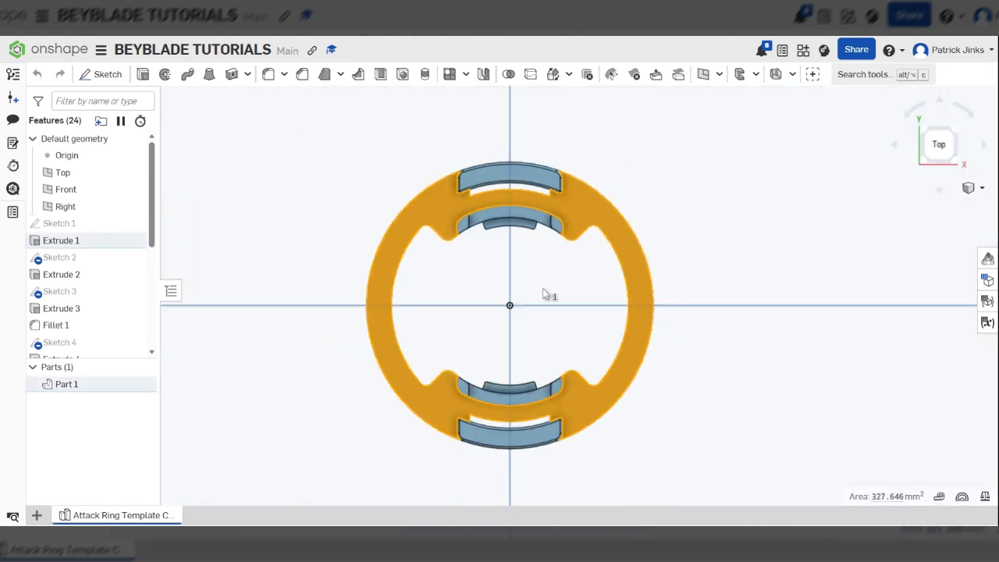
left_click(103, 74)
left_click(200, 74)
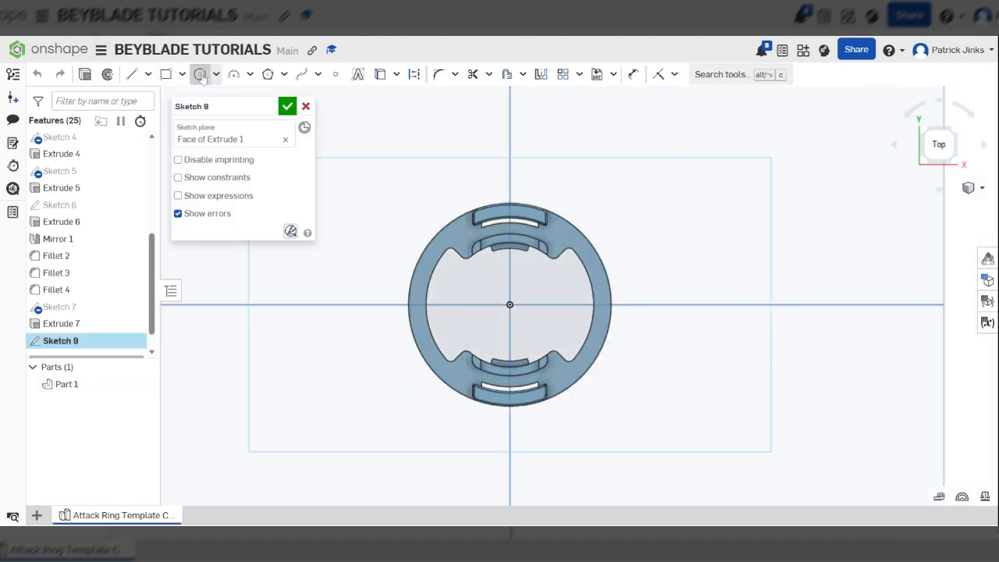
left_click(508, 304)
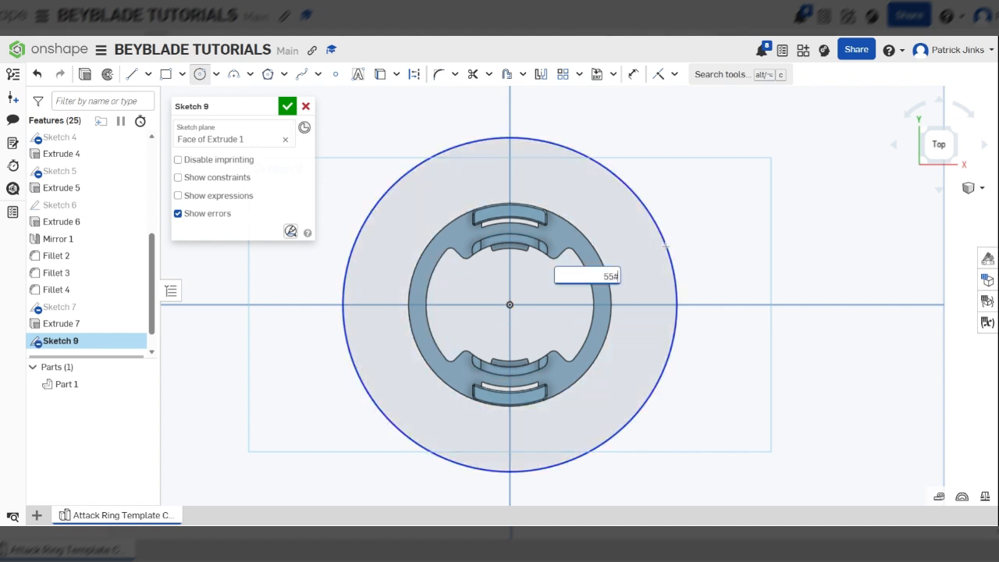
key("Return")
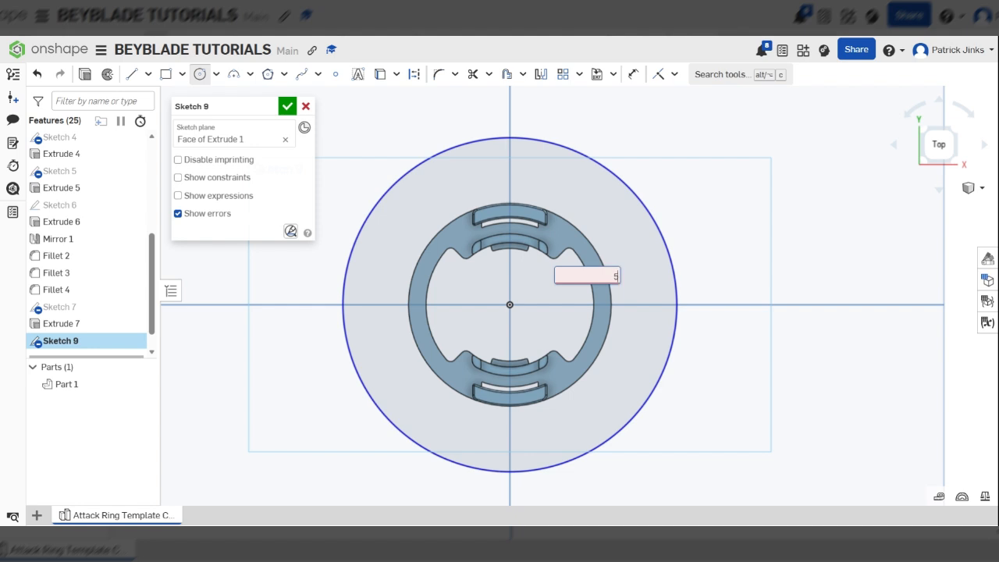
key("Return")
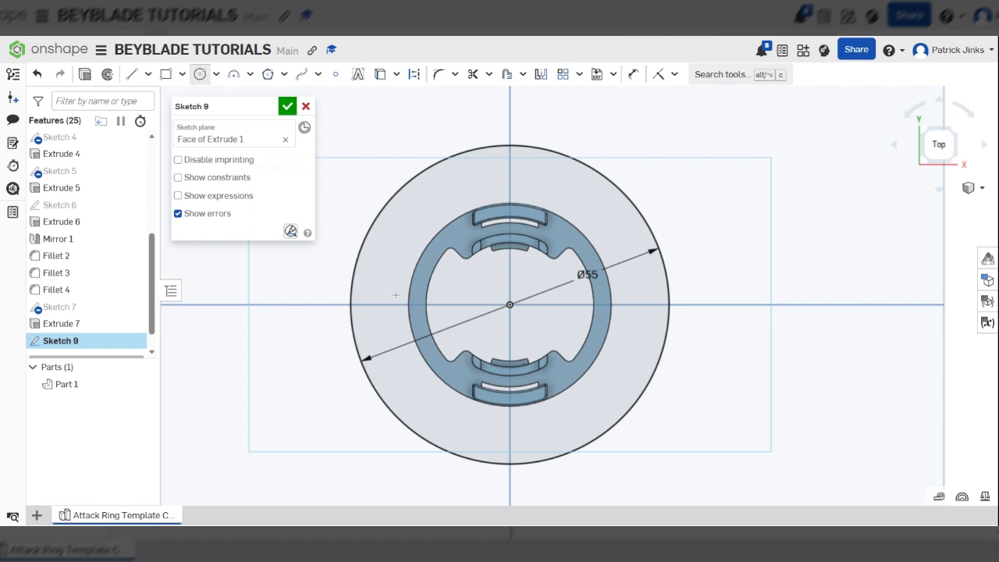
Draw a 40 mm diameter circle centred on the origin, concentric with the 55 mm circle.
scroll(519, 175, "up", 5)
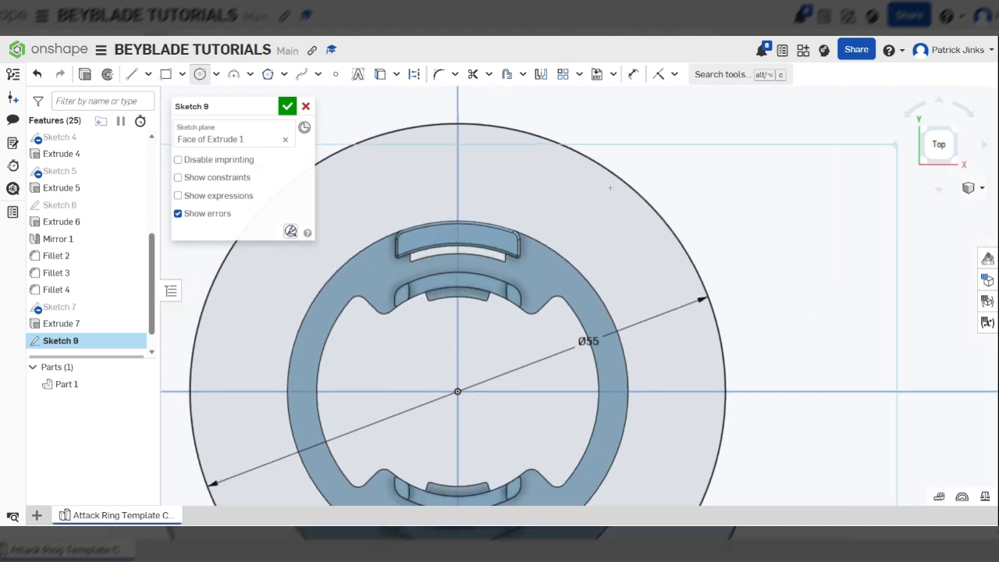
scroll(660, 169, "down", 5)
scroll(608, 203, "up", 5)
scroll(607, 203, "down", 3)
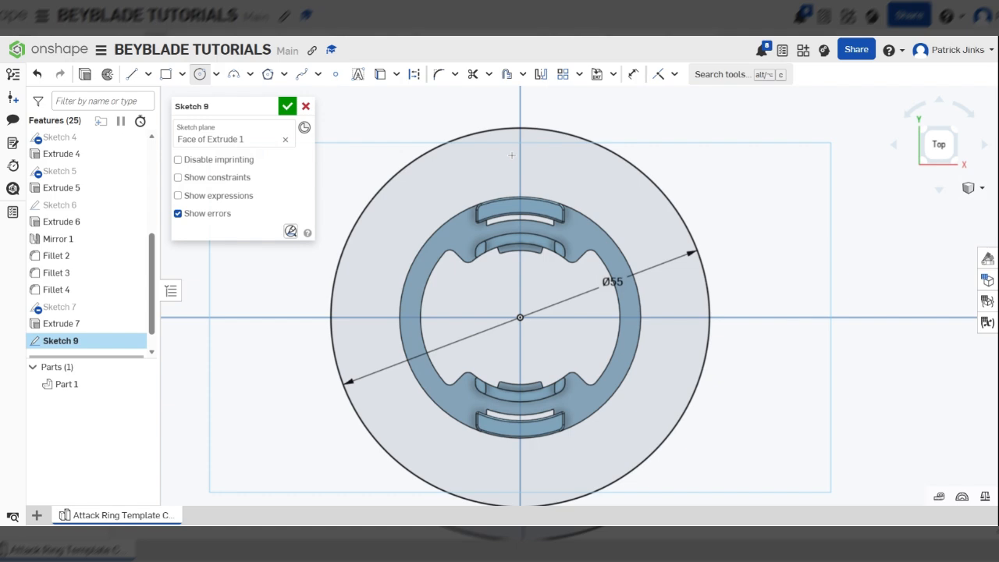
scroll(520, 162, "up", 3)
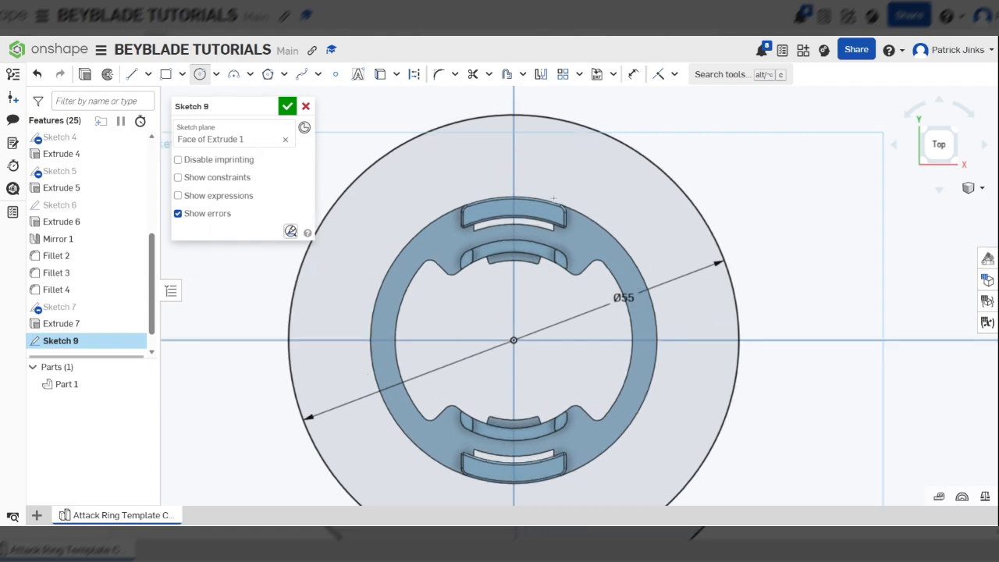
scroll(530, 163, "down", 2)
scroll(546, 162, "up", 5)
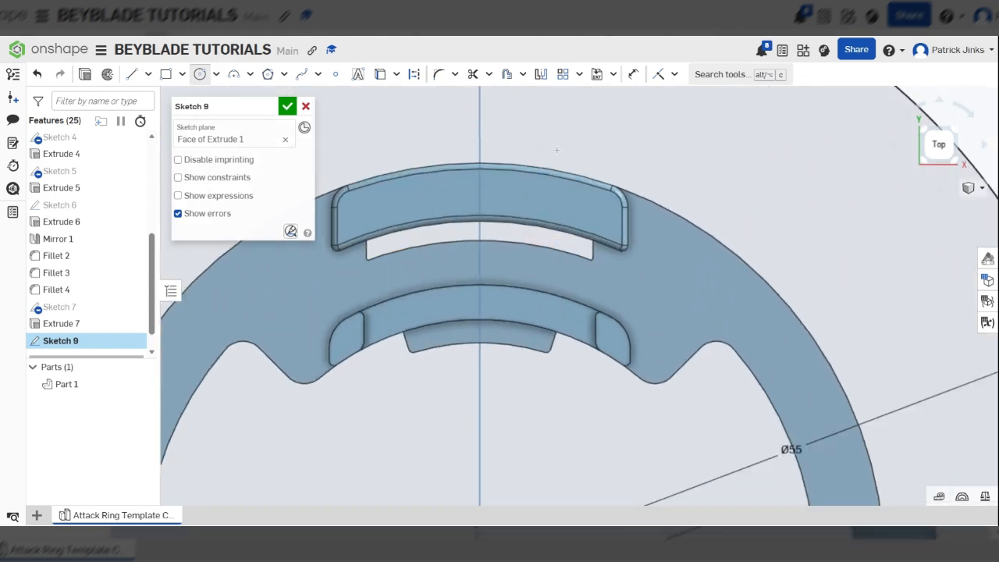
scroll(550, 161, "down", 5)
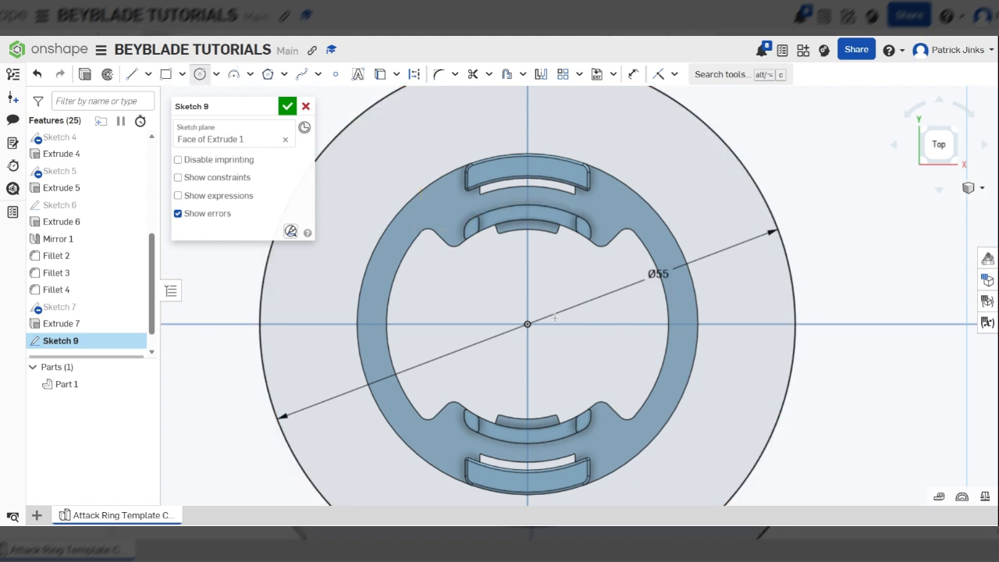
left_click(528, 323)
left_click(638, 168)
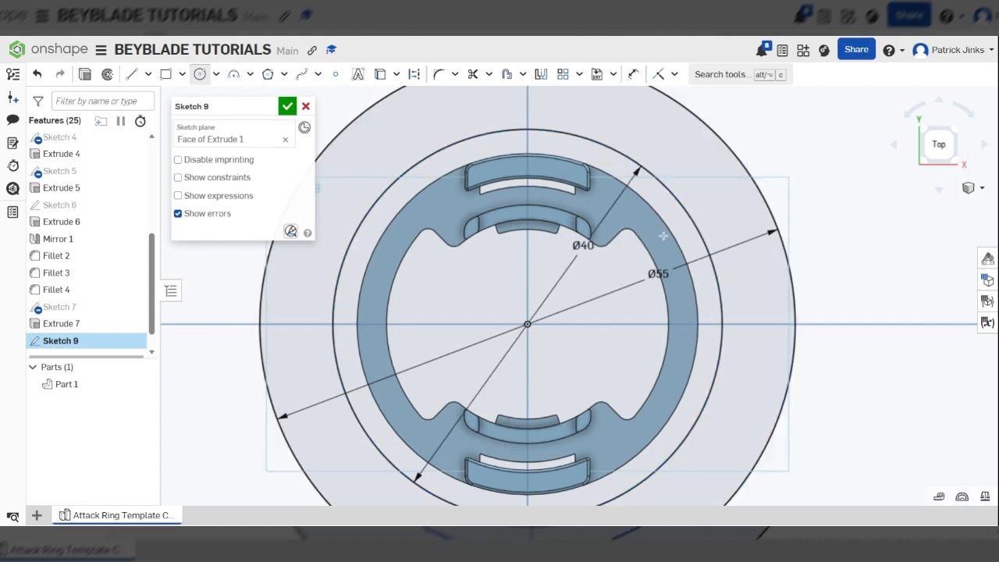
Extrude the ring-shaped regions of the sketch with a blind depth of 3 mm.
right_click_drag(842, 234, 716, 233)
left_click(84, 75)
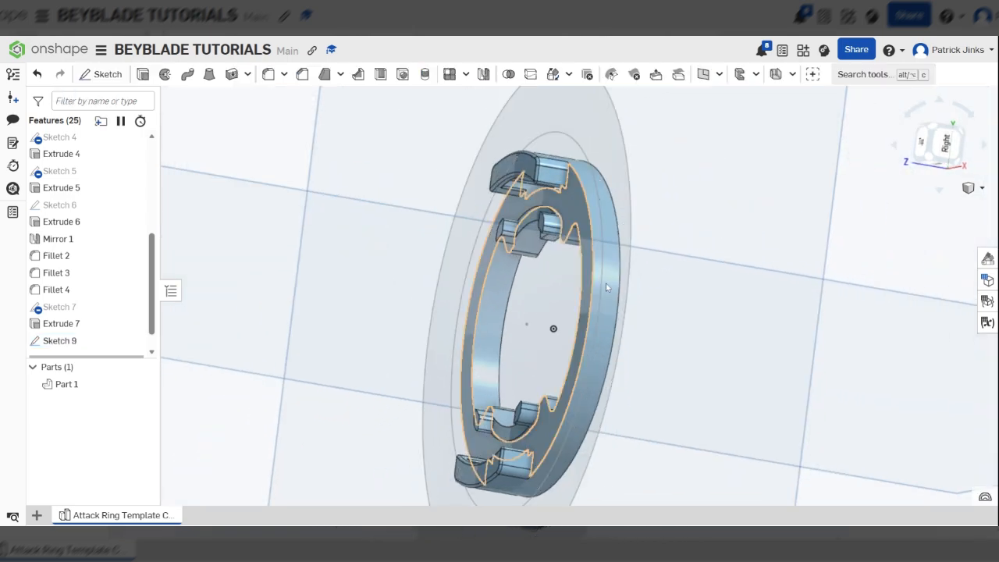
left_click(282, 215)
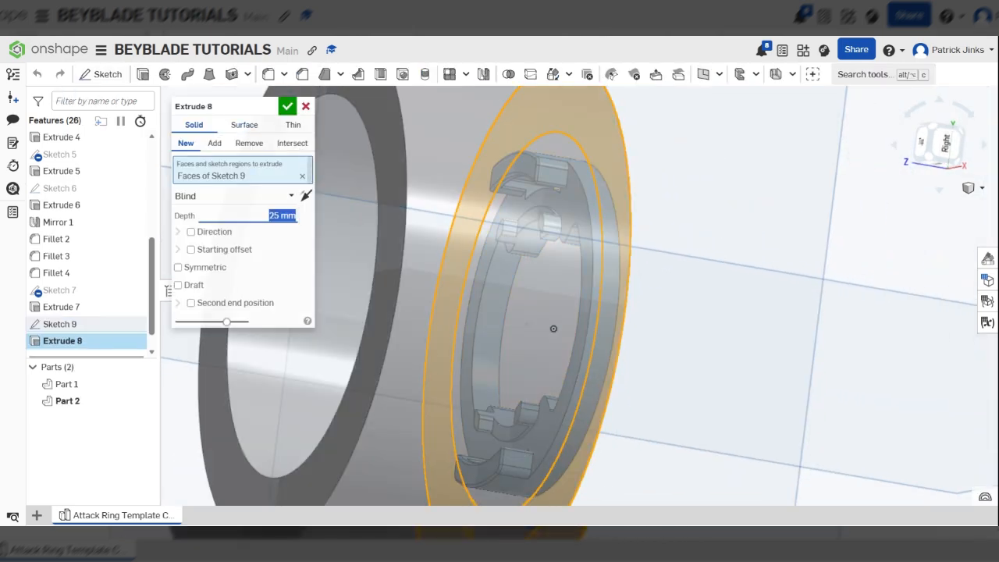
type("3")
key("Return")
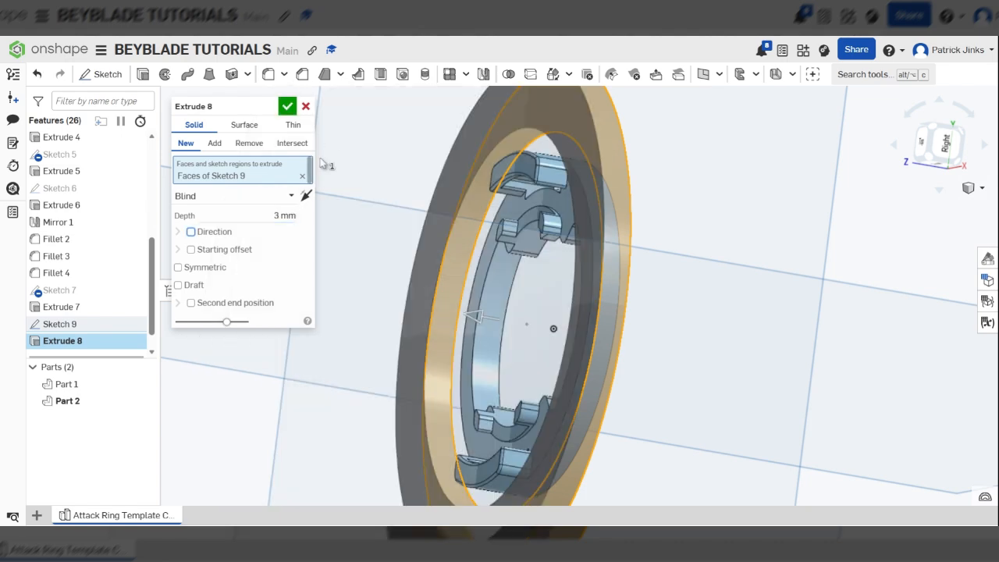
Reverse the extrusion's direction, limit it to the band inside the 40 mm circle and add it to Part 1.
left_click(305, 196)
right_click_drag(521, 265, 612, 257)
left_click(688, 173)
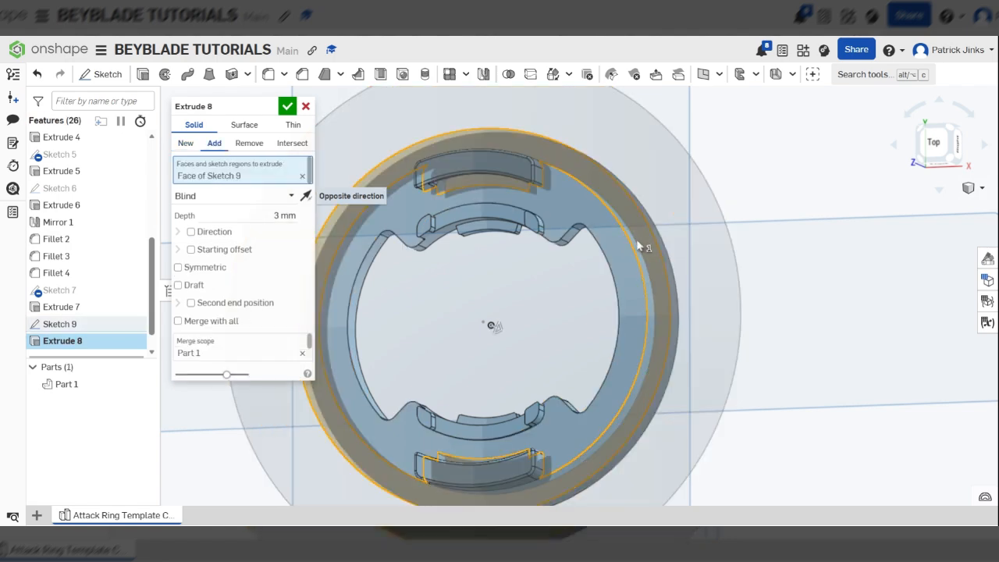
mouse_move(637, 246)
right_mouse_down()
mouse_move(626, 221)
mouse_move(641, 235)
right_mouse_up()
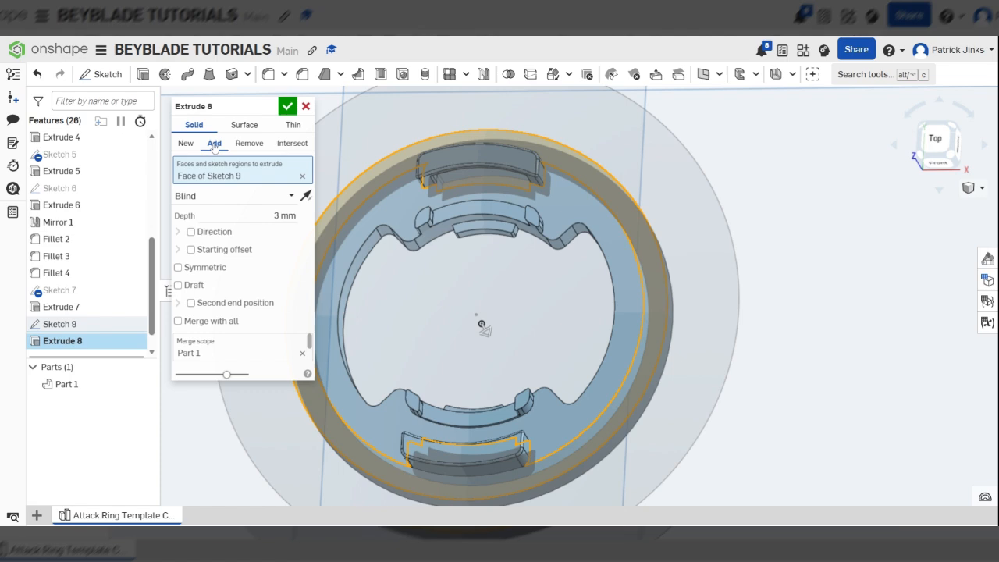
scroll(610, 311, "up", 3)
scroll(613, 311, "down", 2)
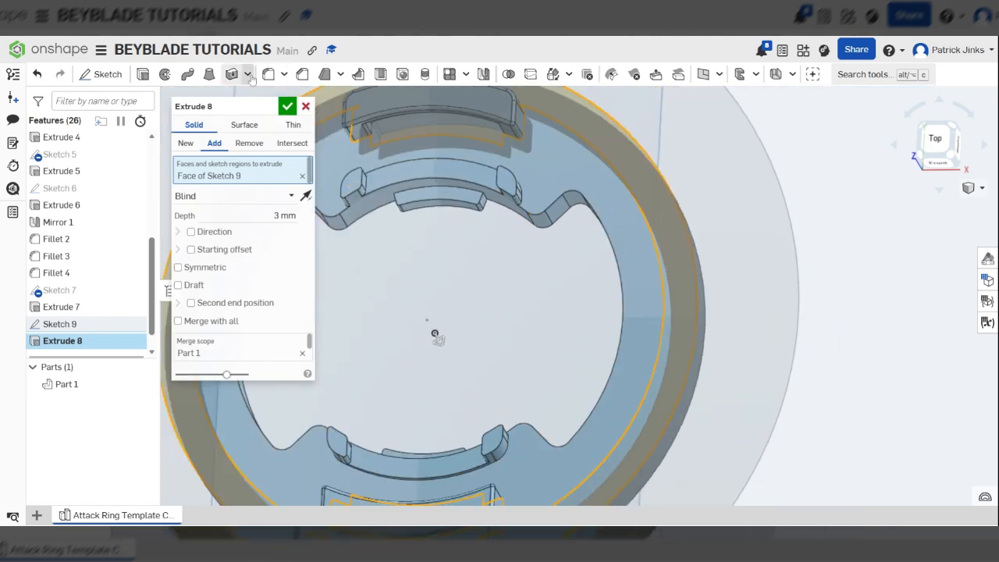
left_click(287, 106)
Examine the widened ring from directly above.
scroll(640, 302, "down", 3)
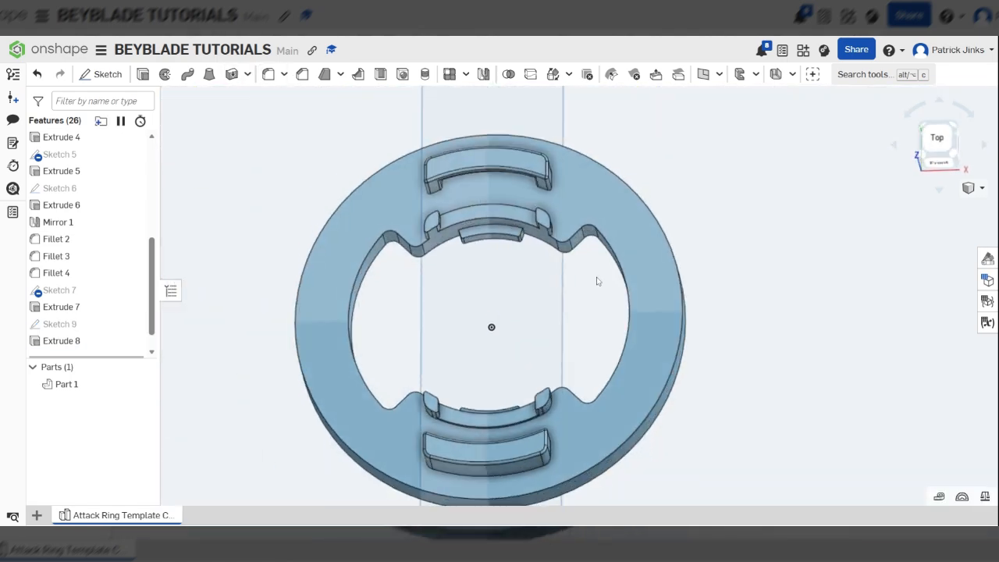
right_click_drag(597, 281, 600, 292)
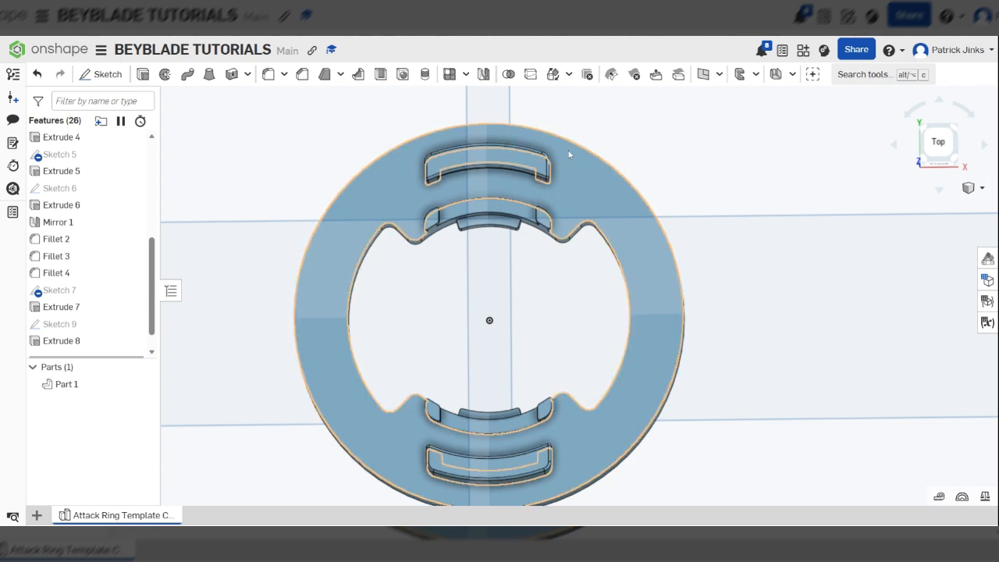
scroll(640, 229, "down", 3)
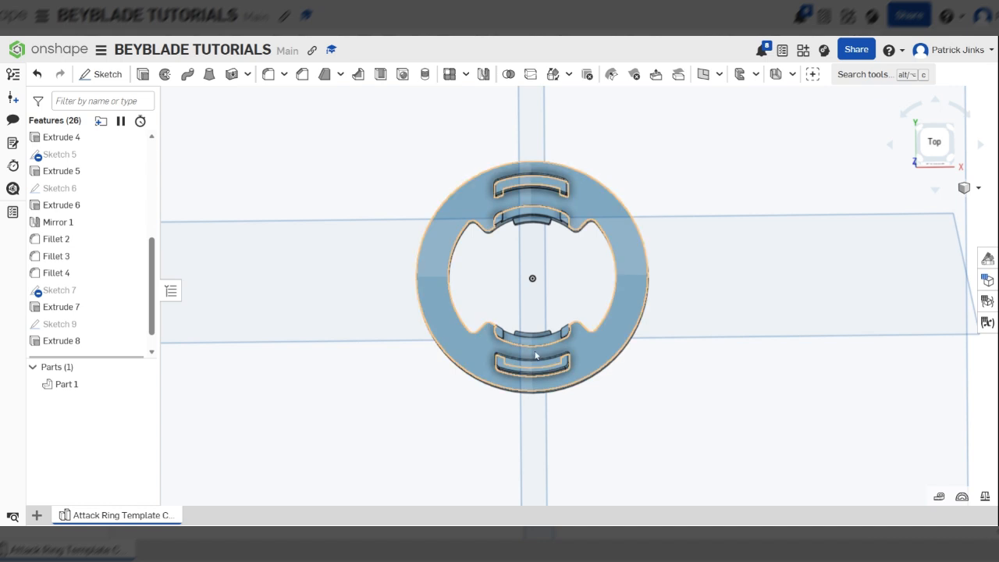
scroll(534, 347, "up", 2)
left_click(934, 142)
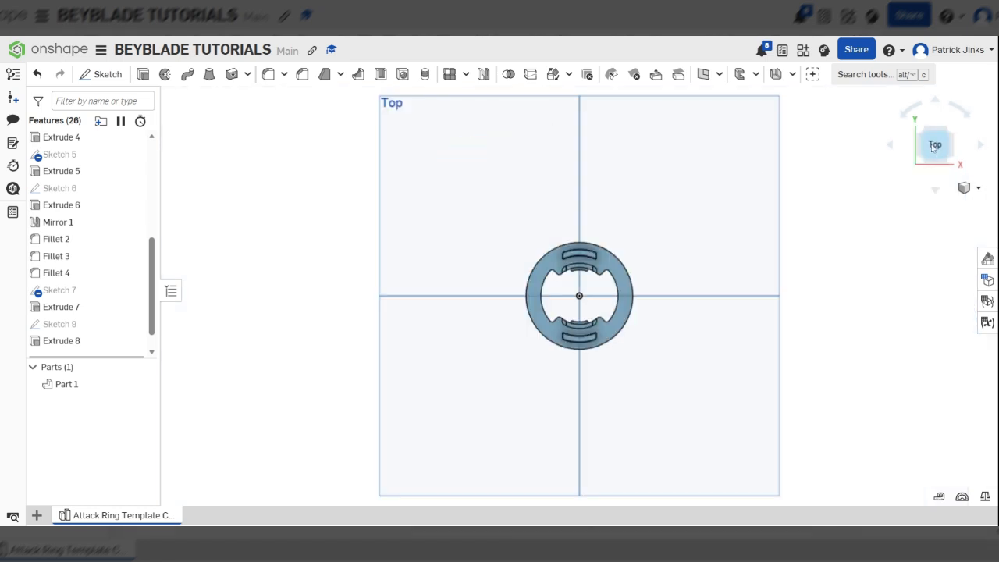
scroll(604, 267, "up", 5)
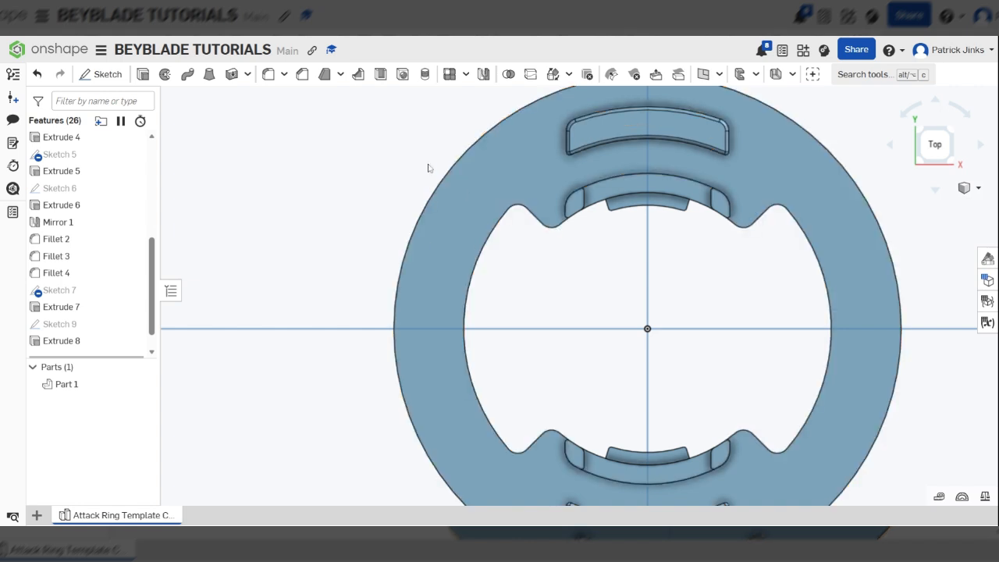
scroll(309, 165, "down", 3)
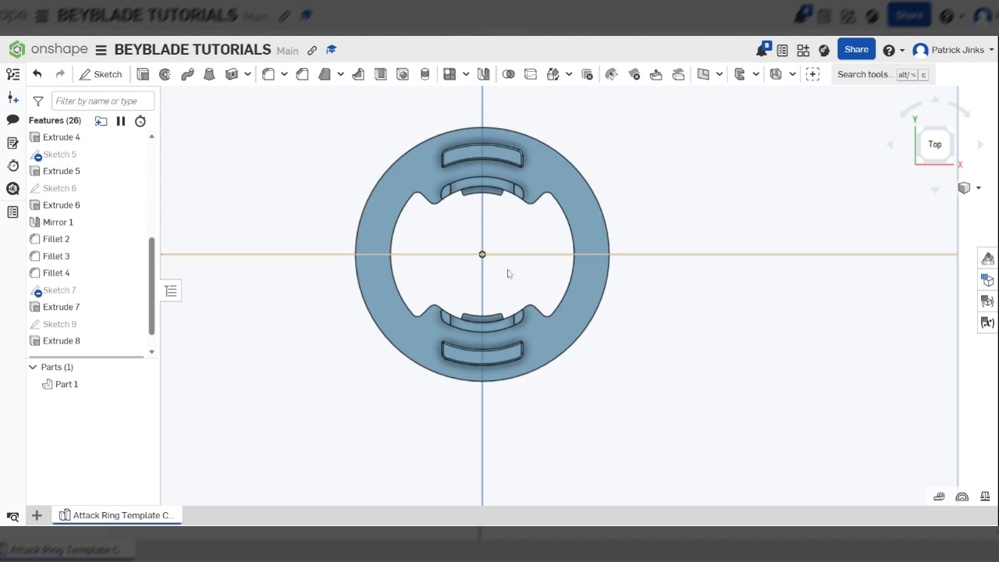
scroll(508, 273, "down", 2)
scroll(461, 154, "up", 2)
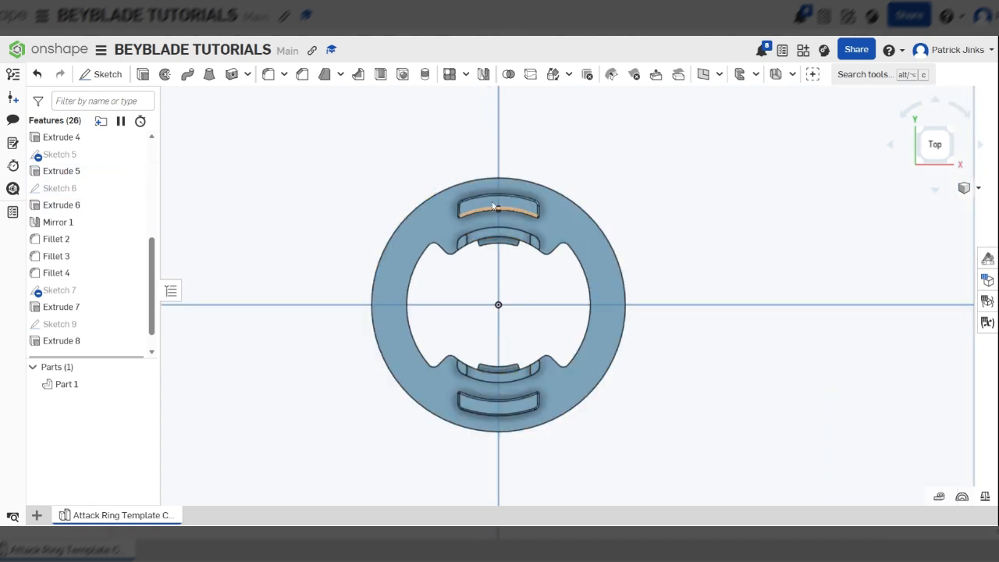
scroll(539, 215, "up", 3)
Sketch a 55 mm diameter circle centred on the origin on the ring's flat upper face and finish the sketch.
left_click(544, 221)
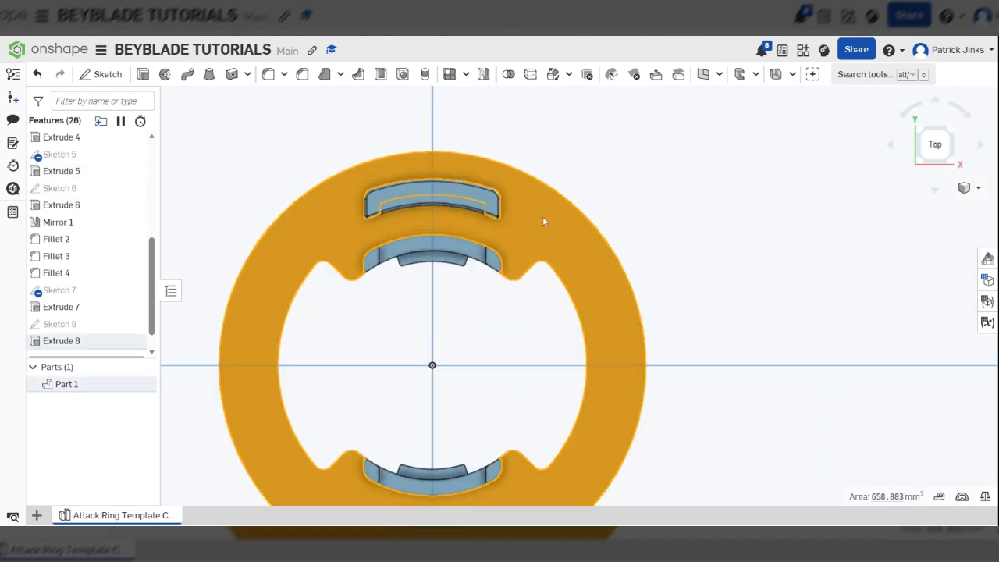
scroll(544, 222, "down", 3)
left_click(102, 74)
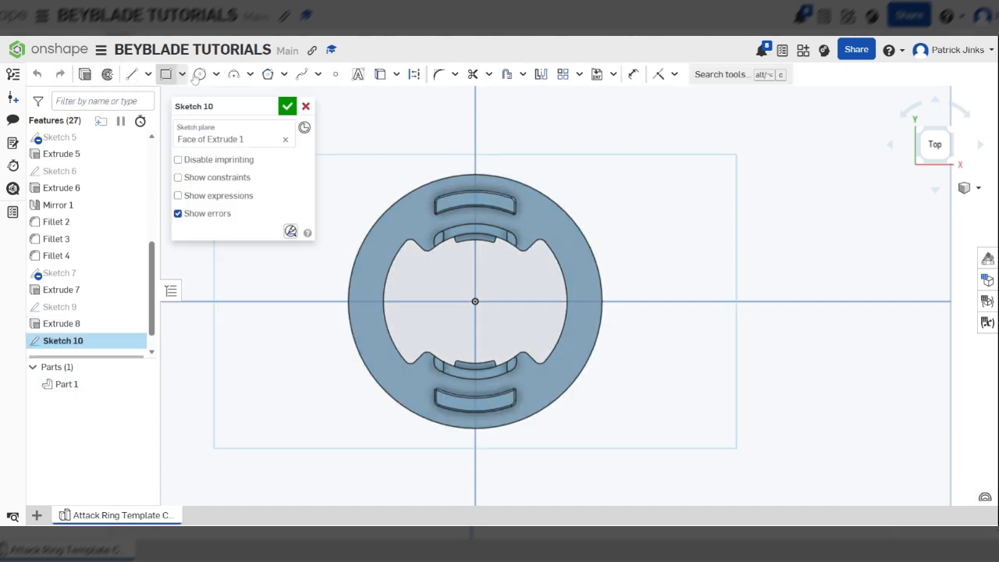
left_click(199, 74)
left_click(475, 301)
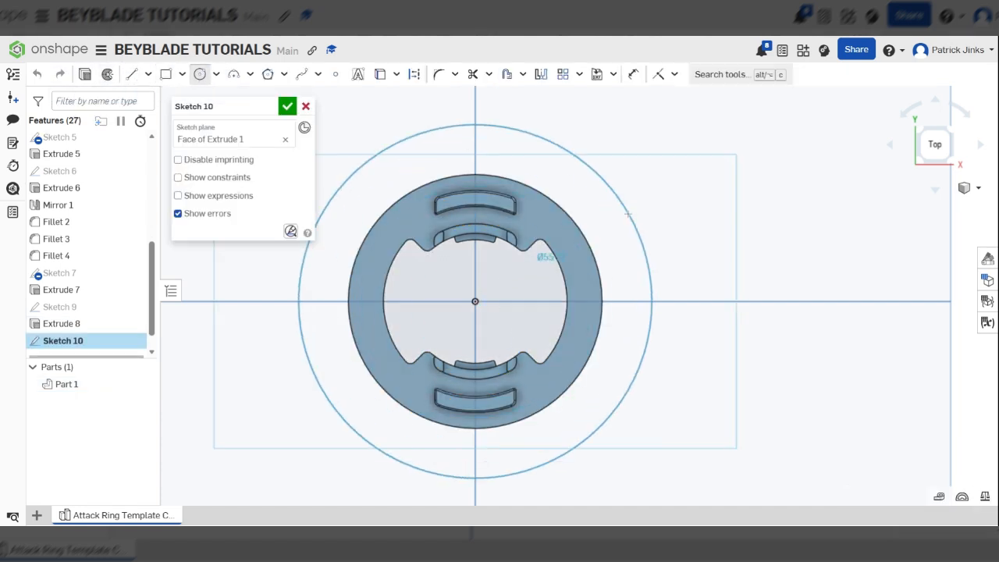
type("55")
key("Return")
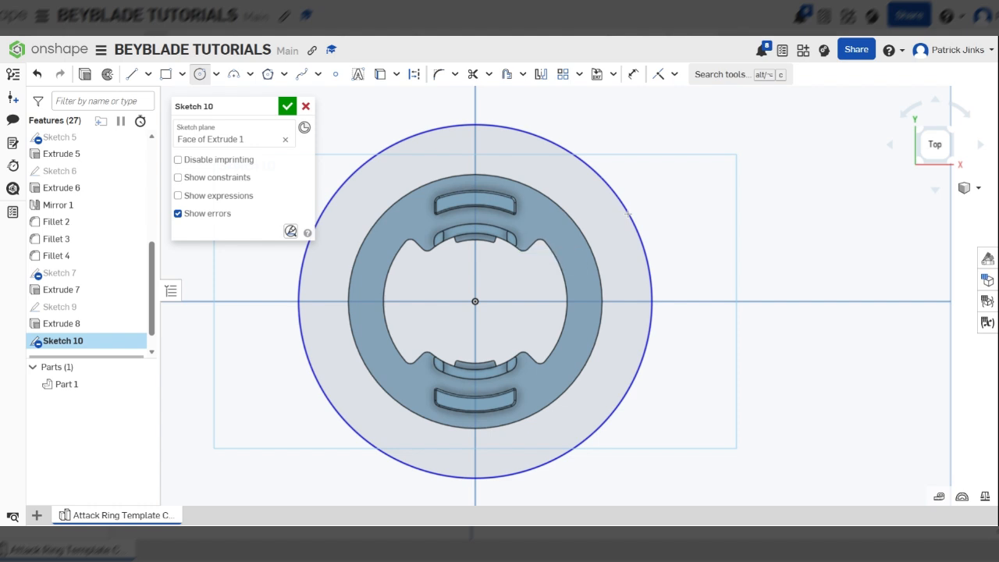
left_click(289, 108)
Sketch on the outer circle's region a chain of lines rising from the ring's edge, the last three about 3.2, 6.4 and 8.6 mm long.
scroll(510, 129, "up", 3)
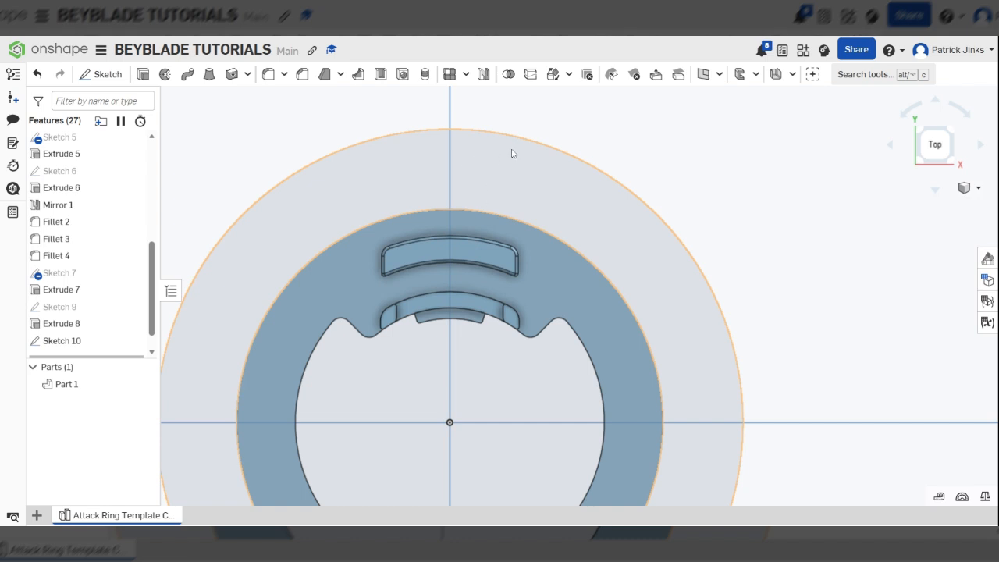
scroll(512, 153, "down", 3)
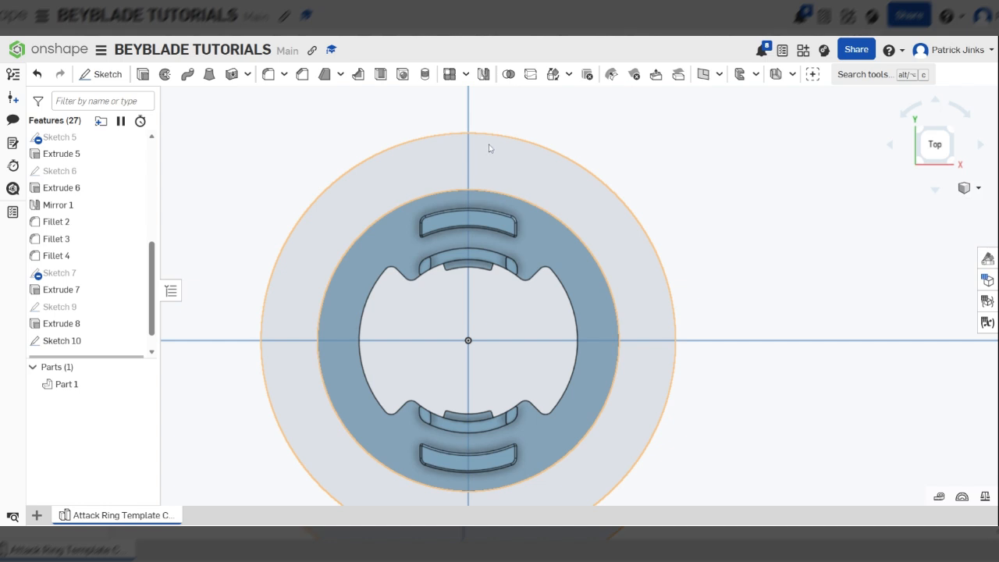
scroll(506, 155, "down", 2)
scroll(515, 156, "up", 5)
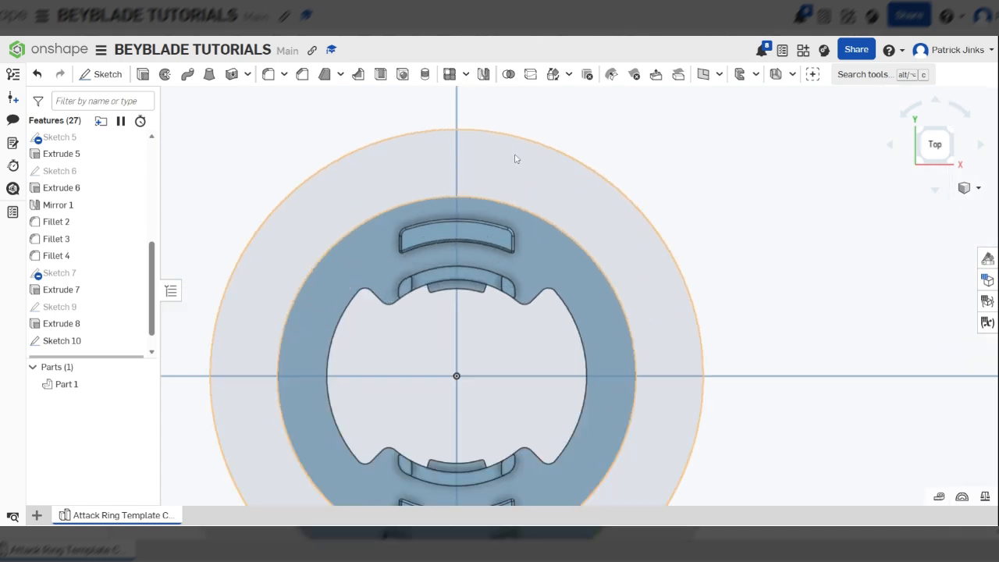
left_click(106, 75)
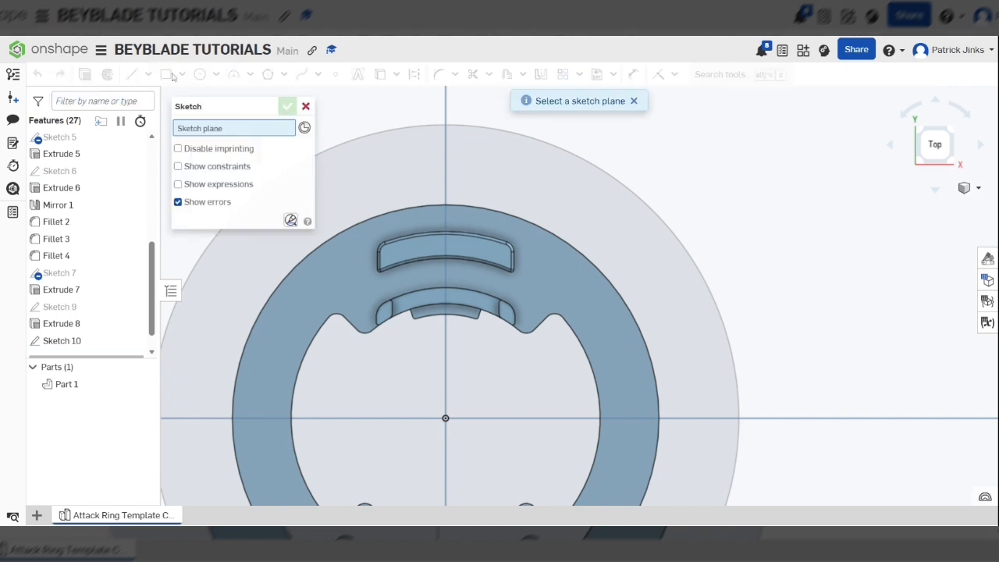
left_click(349, 266)
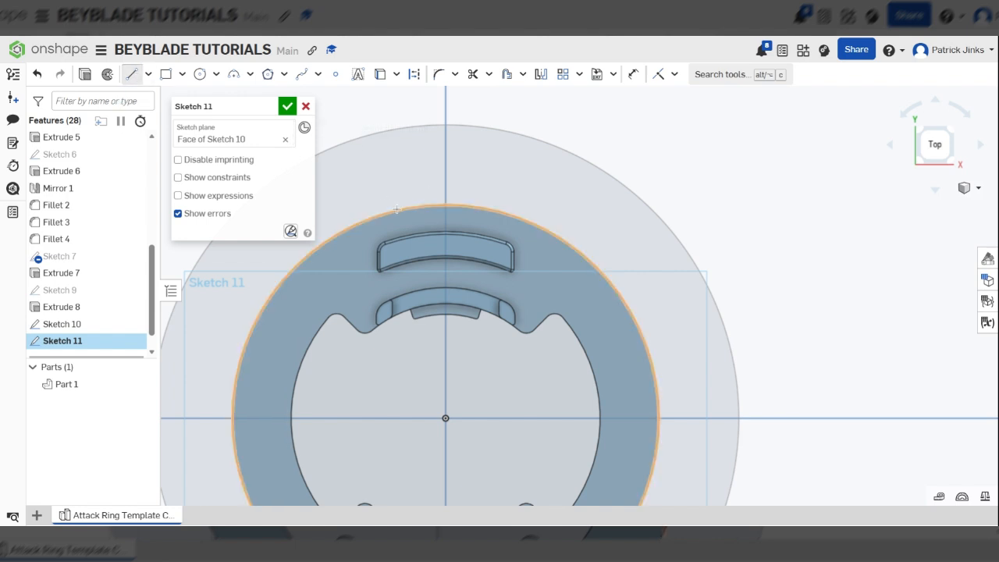
left_click(409, 165)
left_click(434, 146)
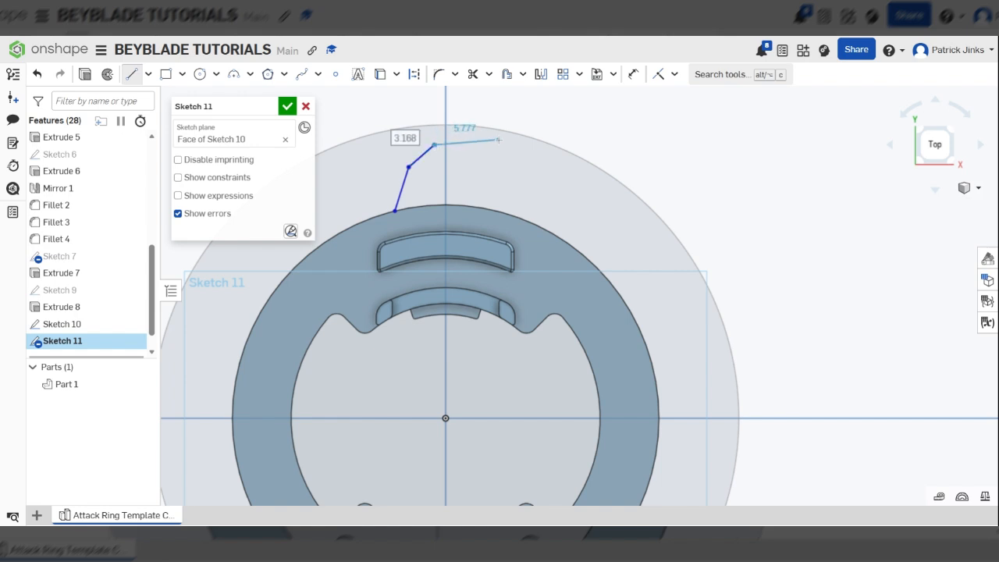
left_click(501, 137)
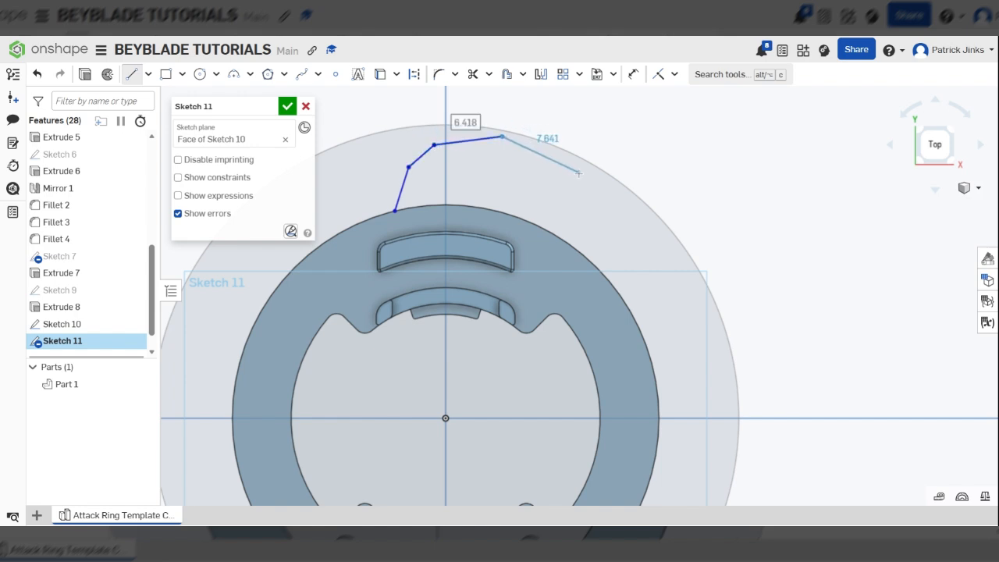
left_click(577, 173)
Continue the blade outline with a hooked tip of three connected lines about 1.9, 2.8 and 1.5 mm long.
scroll(598, 191, "up", 3)
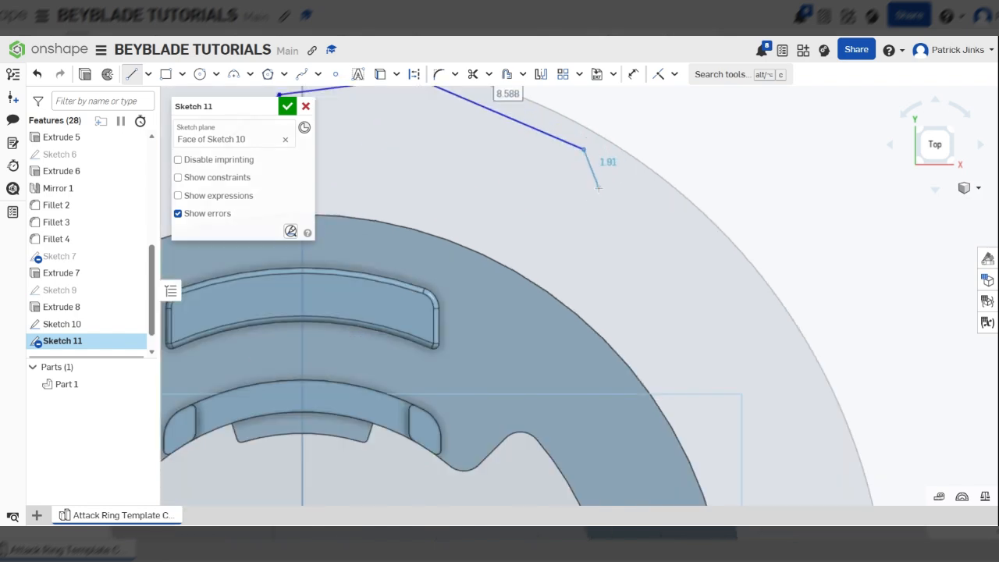
left_click(596, 189)
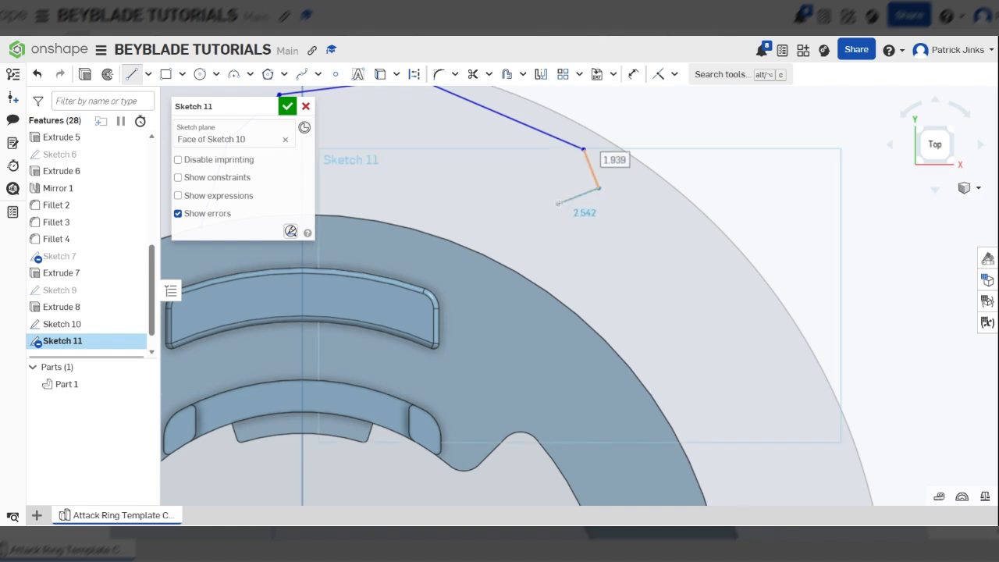
scroll(566, 209, "down", 3)
scroll(574, 181, "up", 4)
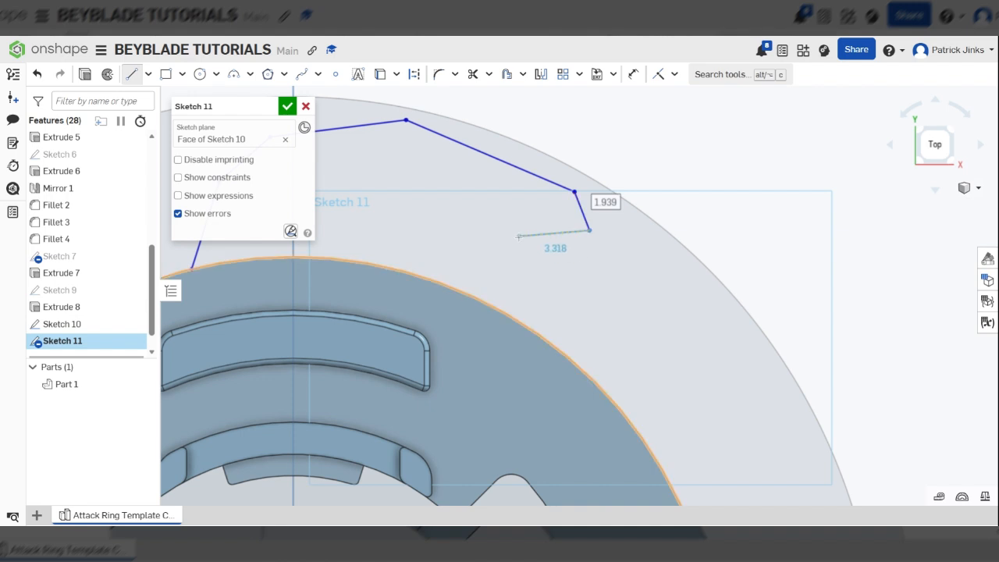
left_click(531, 243)
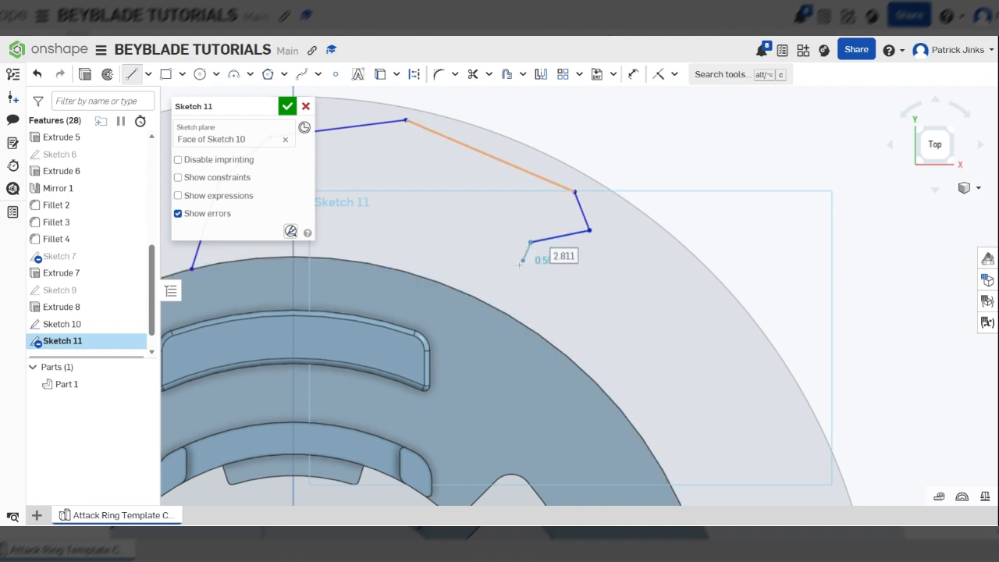
left_click(509, 266)
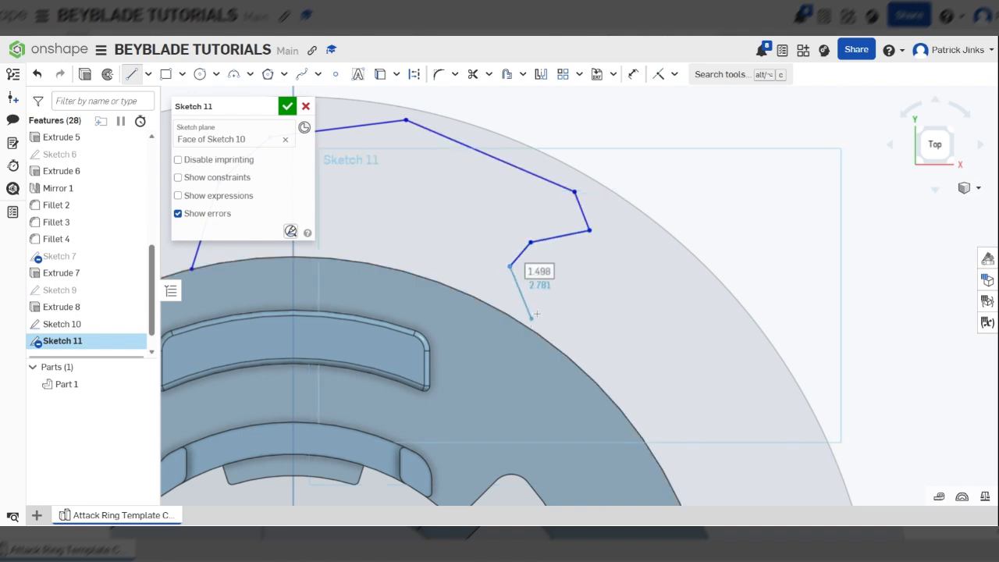
End the blade outline with a line about 4.5 mm long running back to the ring's outer edge.
scroll(532, 245, "down", 5)
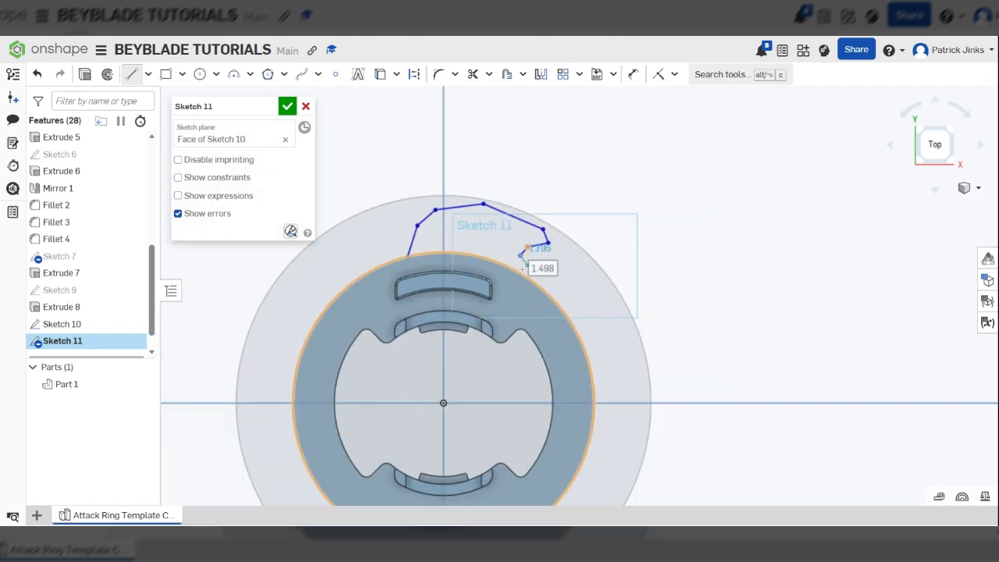
scroll(523, 268, "up", 3)
scroll(547, 302, "up", 2)
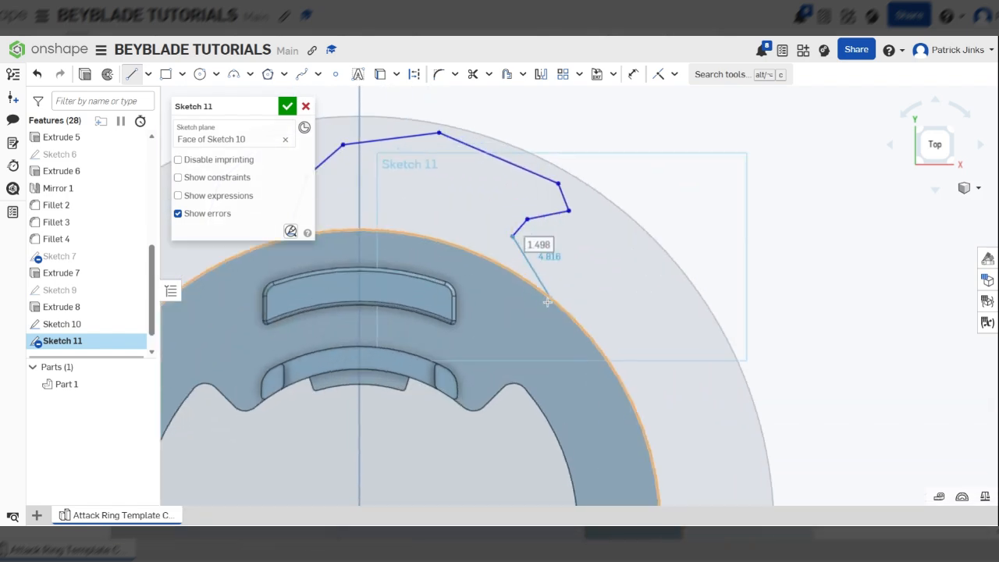
scroll(547, 302, "up", 2)
left_click(544, 291)
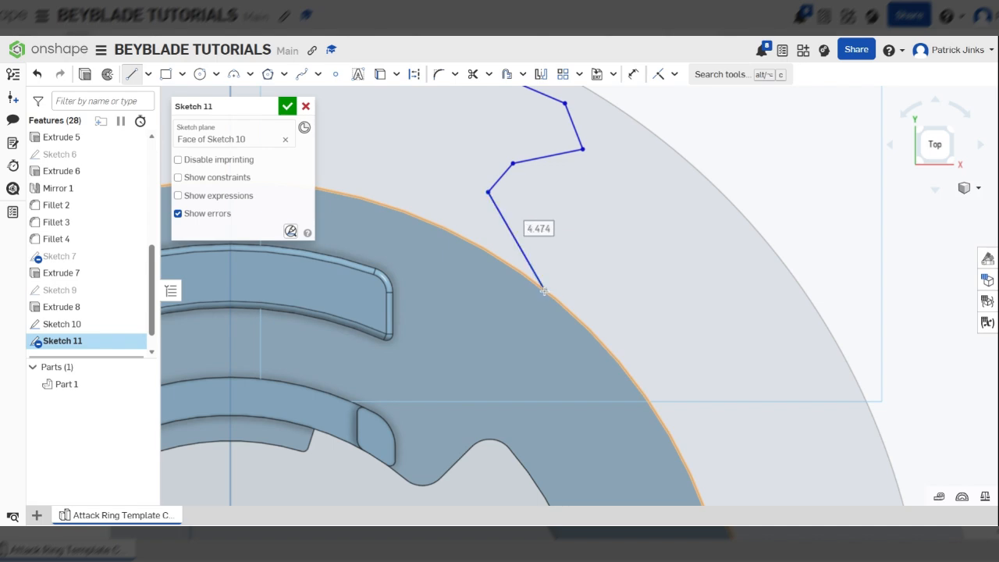
scroll(544, 291, "down", 5)
key("t")
scroll(663, 248, "up", 3)
scroll(663, 248, "down", 3)
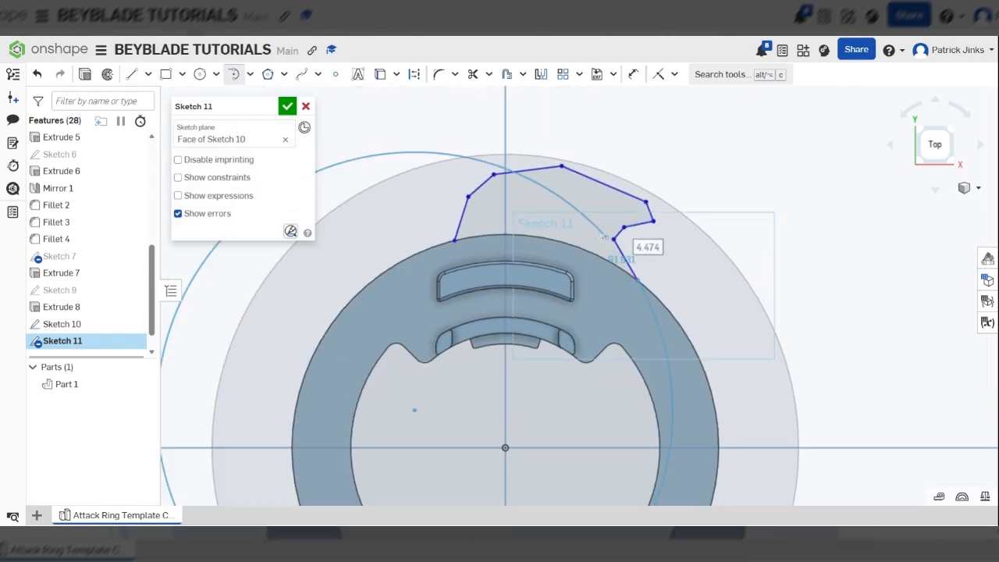
scroll(616, 169, "up", 5)
scroll(616, 170, "up", 2)
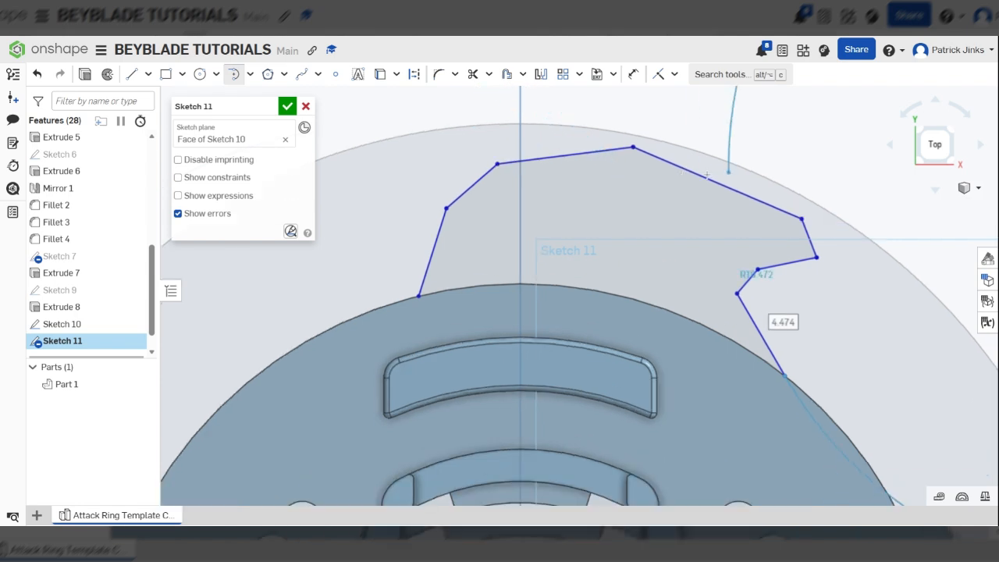
Apply a sketch fillet to the blade outline's first three corners, from the rising edge to the peak.
left_click(438, 74)
scroll(466, 224, "up", 1)
scroll(465, 223, "up", 2)
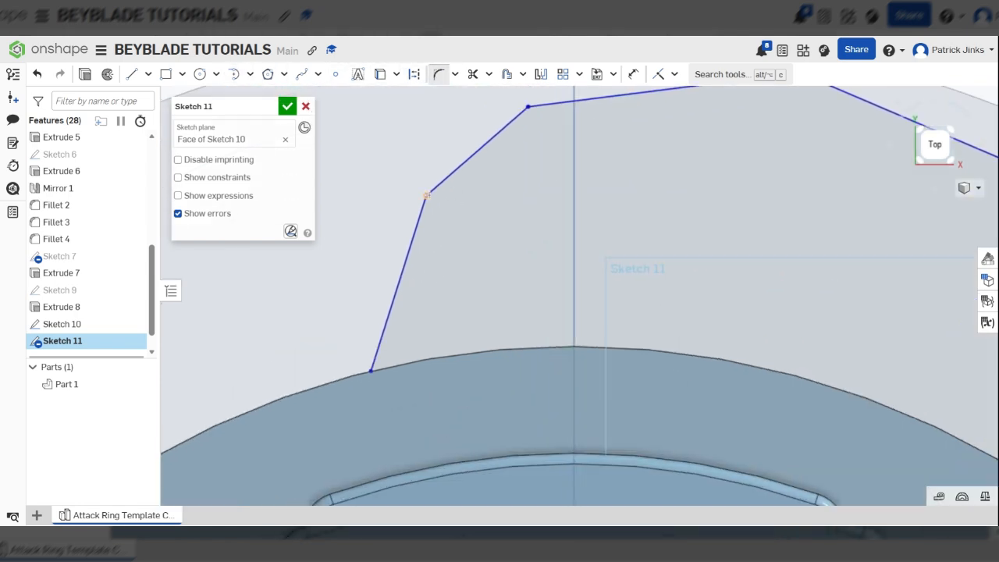
left_click(425, 193)
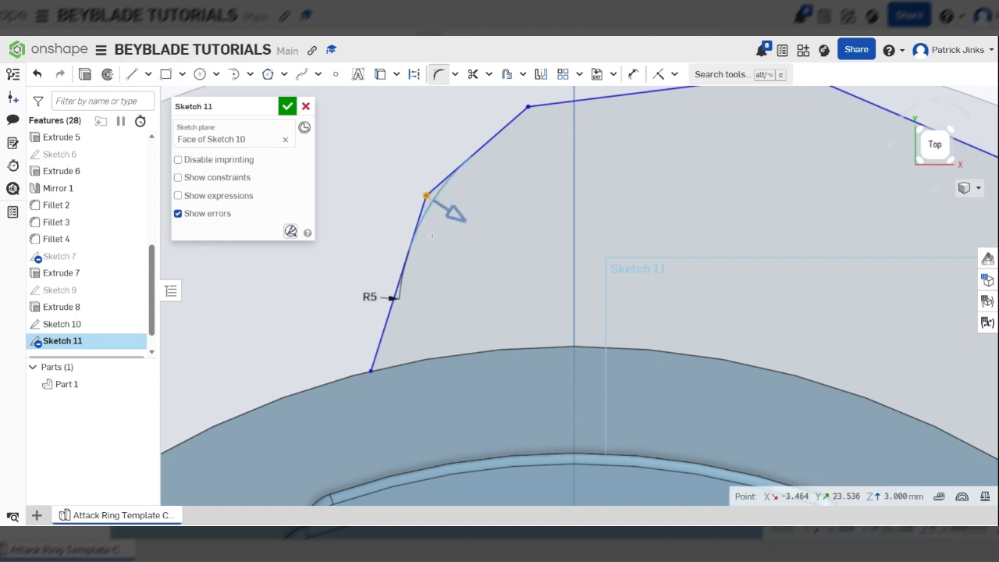
scroll(412, 252, "down", 2)
scroll(319, 357, "up", 3)
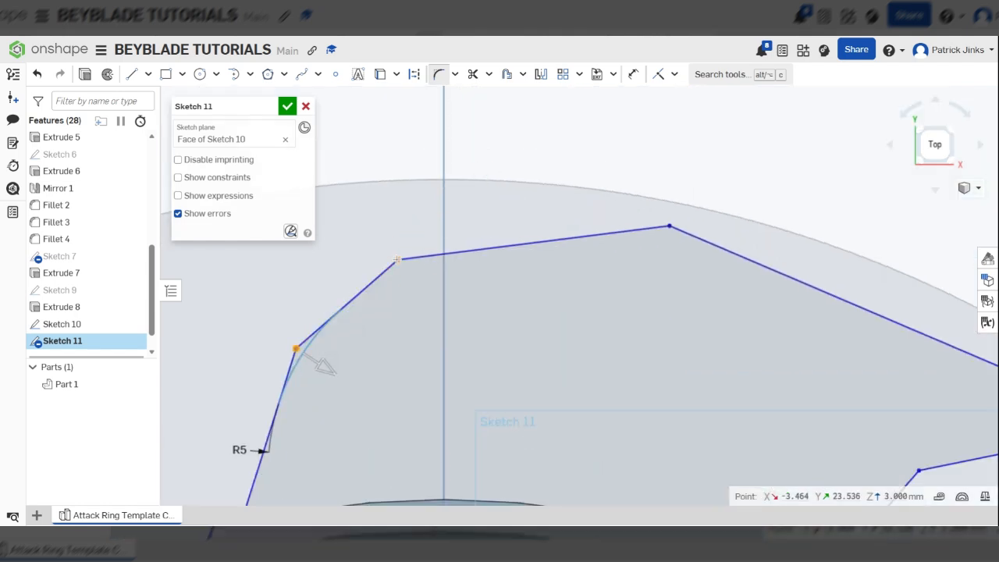
left_click(670, 226)
scroll(496, 180, "down", 3)
scroll(715, 273, "up", 2)
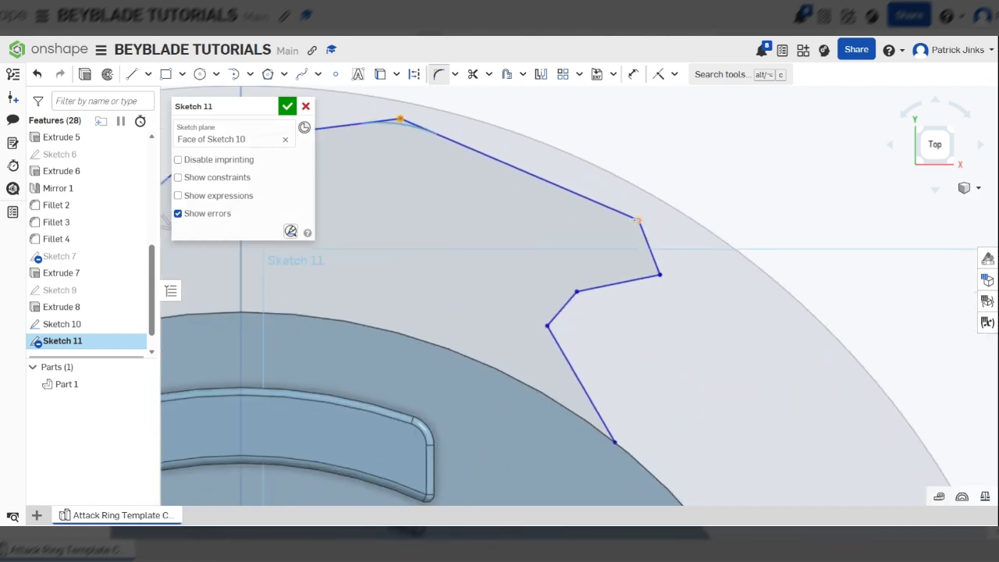
Include the four corners of the blade's hooked tip and notch in the sketch fillet.
left_click_drag(638, 221, 661, 269)
left_click(662, 273)
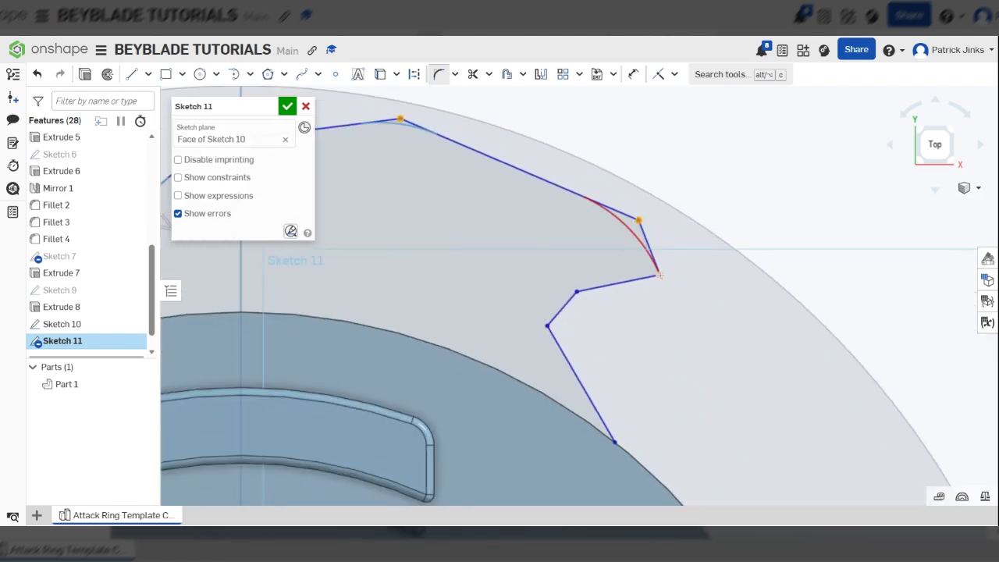
left_click(585, 294)
left_click_drag(576, 292, 546, 325)
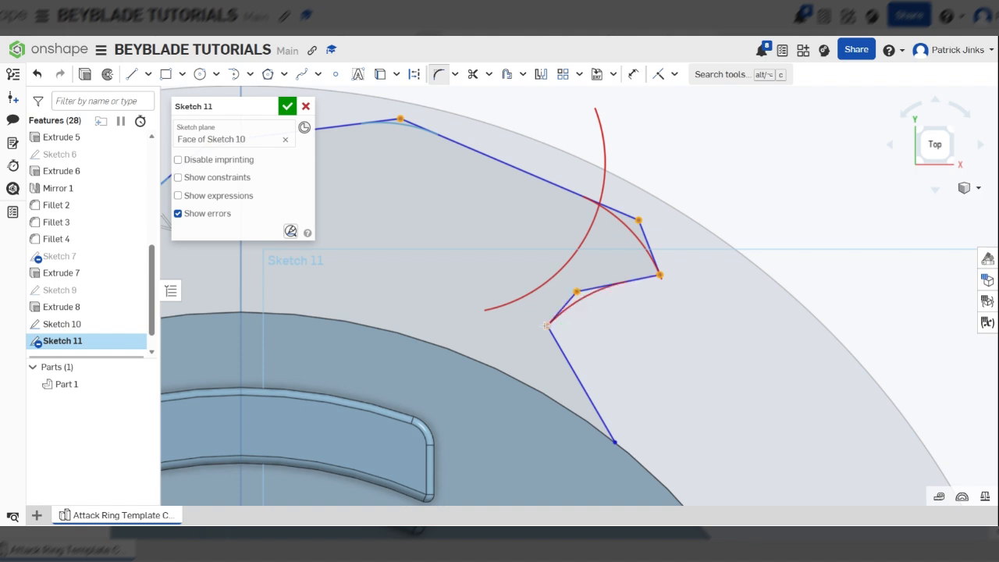
left_click(547, 326)
scroll(693, 328, "down", 3)
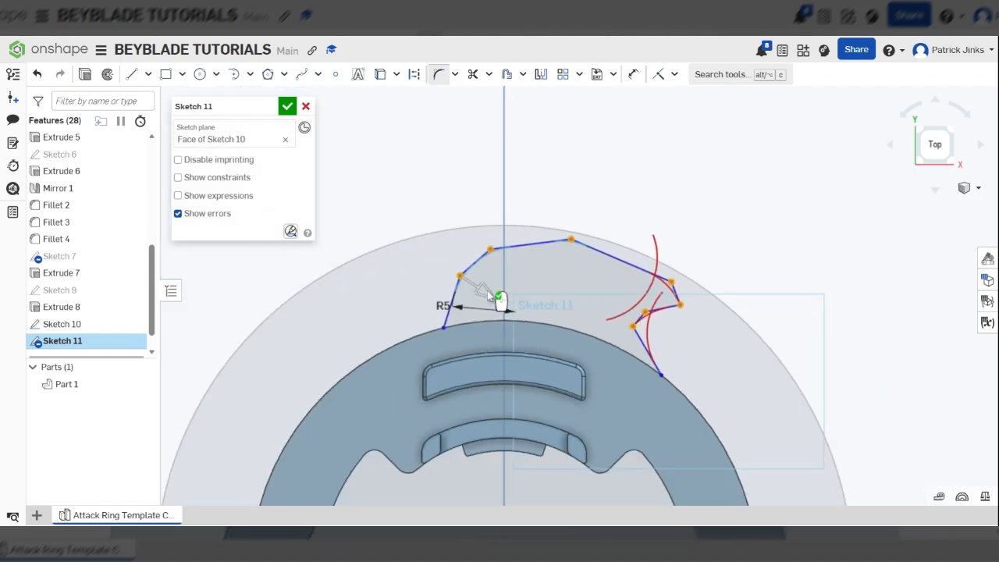
Set the radius of the blade outline's corner fillets to 1 mm.
mouse_move(485, 294)
left_mouse_down()
mouse_move(507, 296)
mouse_move(484, 294)
left_mouse_up()
scroll(496, 303, "up", 3)
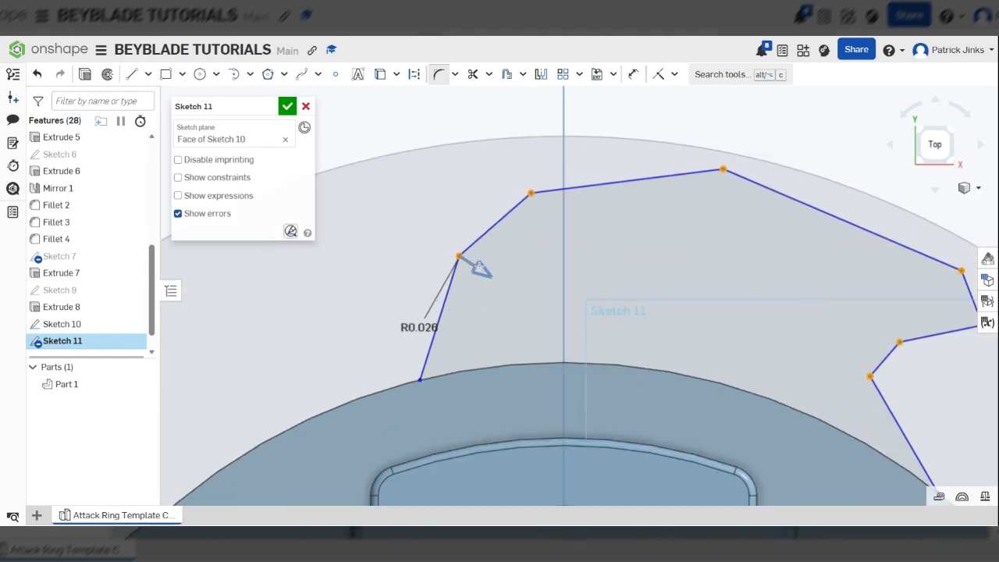
double_click(420, 326)
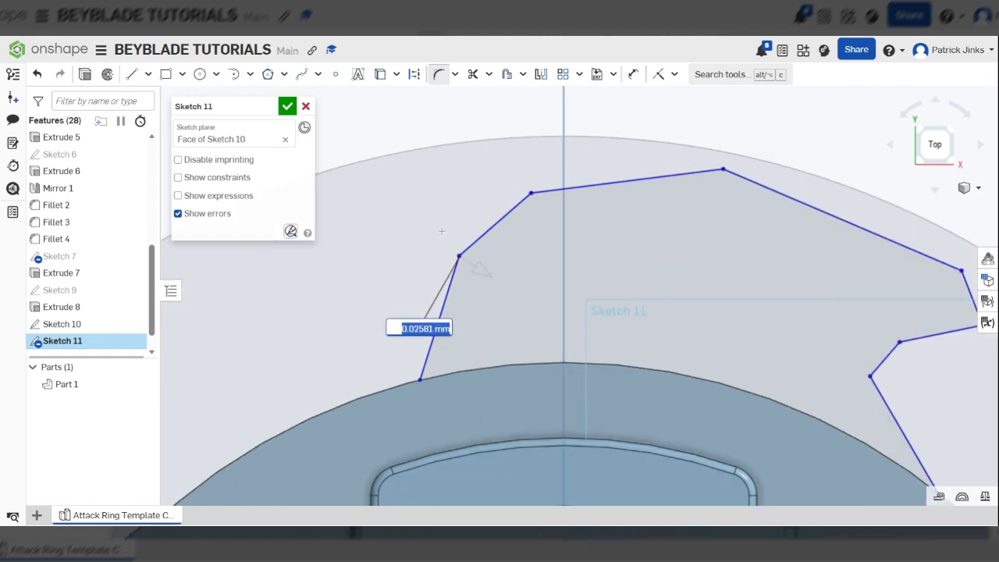
key("BackSpace")
key("Return")
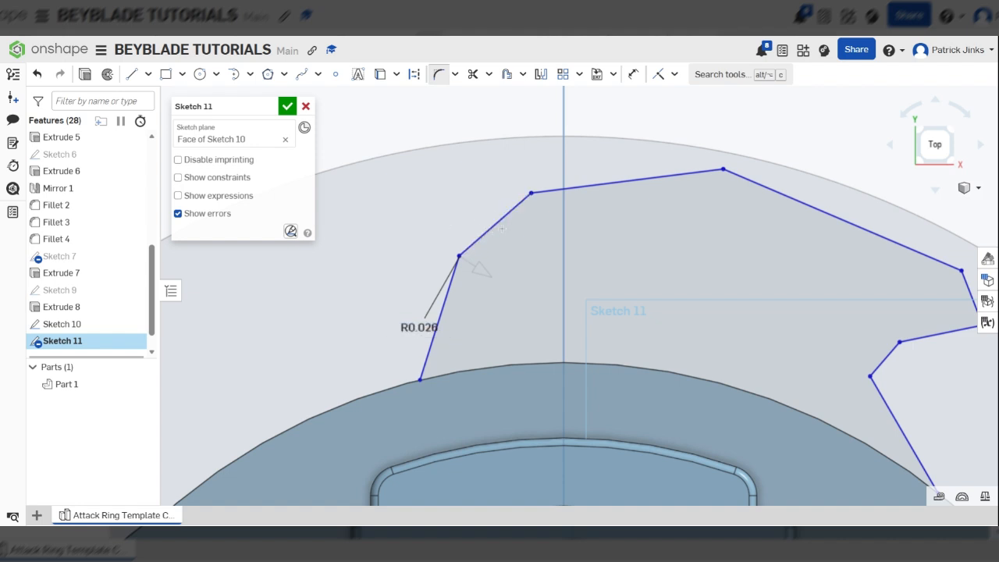
scroll(452, 238, "down", 3)
scroll(468, 250, "up", 1)
scroll(390, 257, "down", 3)
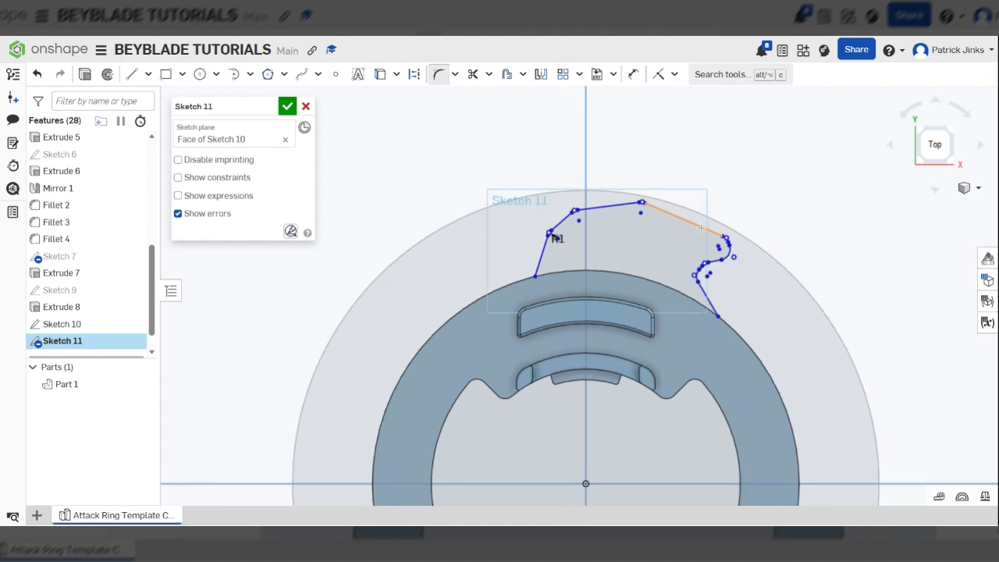
scroll(727, 310, "up", 1)
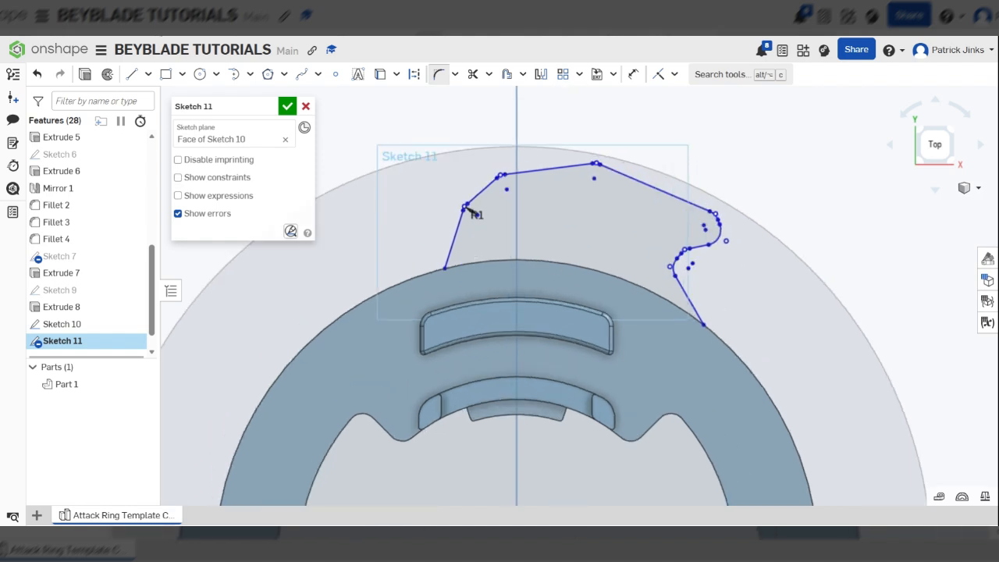
Sketch a 40 mm diameter circle centred on the origin along the ring's outer edge and trim it away.
left_click(131, 74)
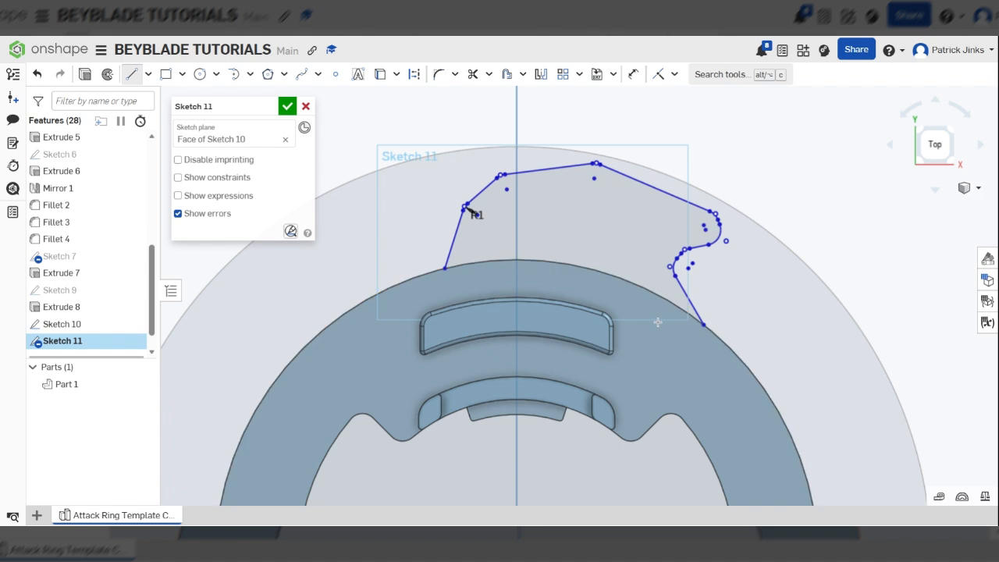
left_click(200, 74)
scroll(536, 394, "down", 3)
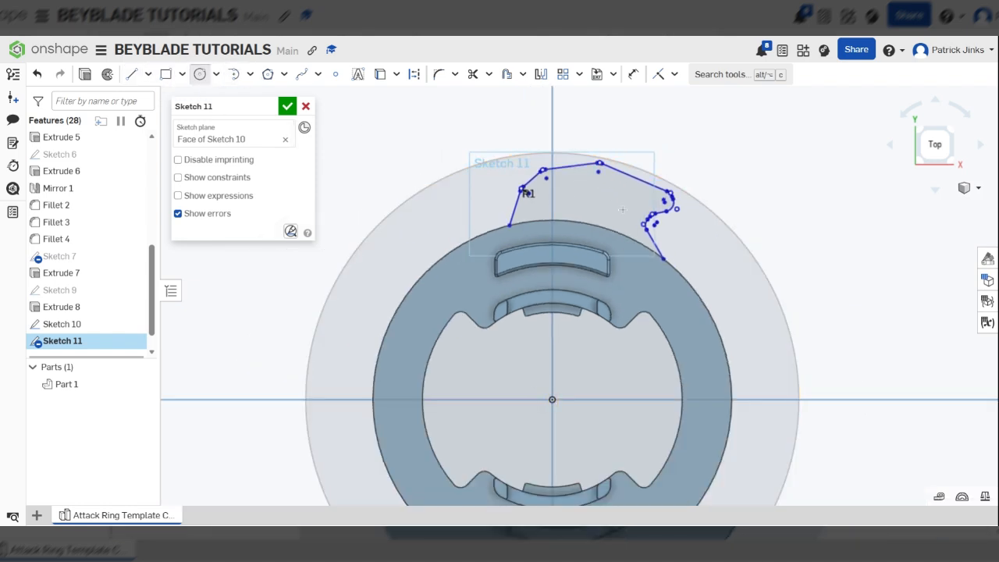
left_click(552, 398)
scroll(570, 230, "up", 5)
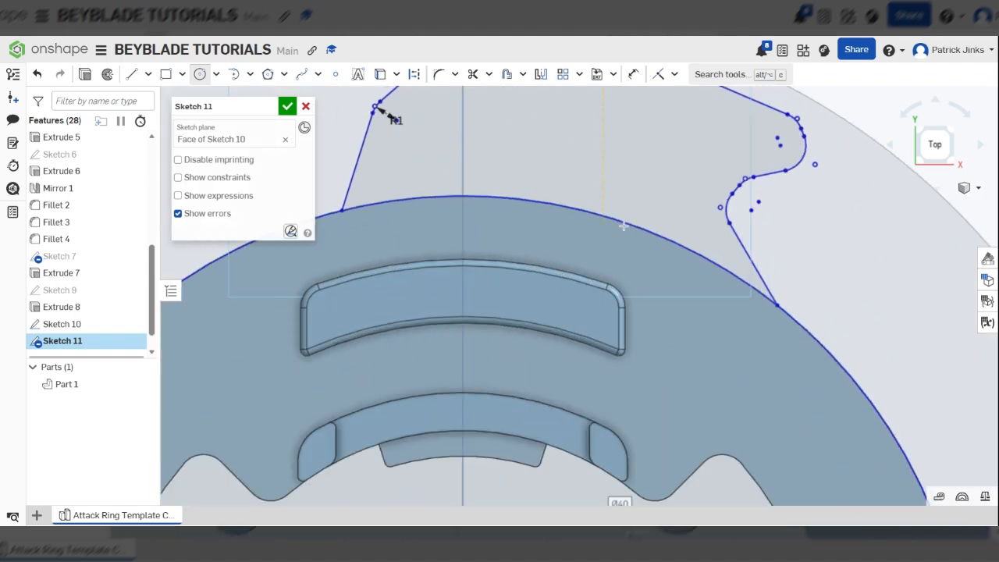
scroll(506, 197, "down", 3)
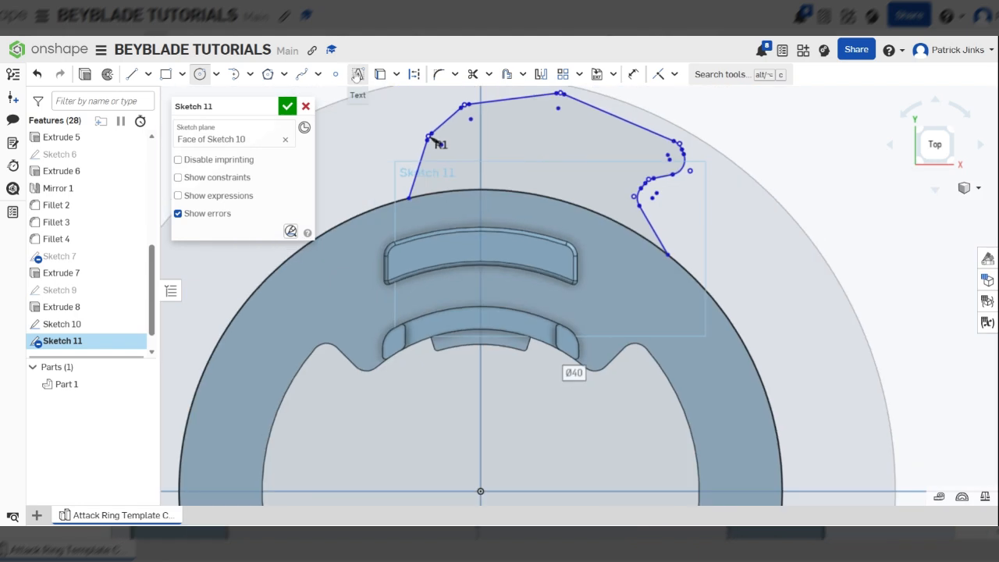
left_click(472, 74)
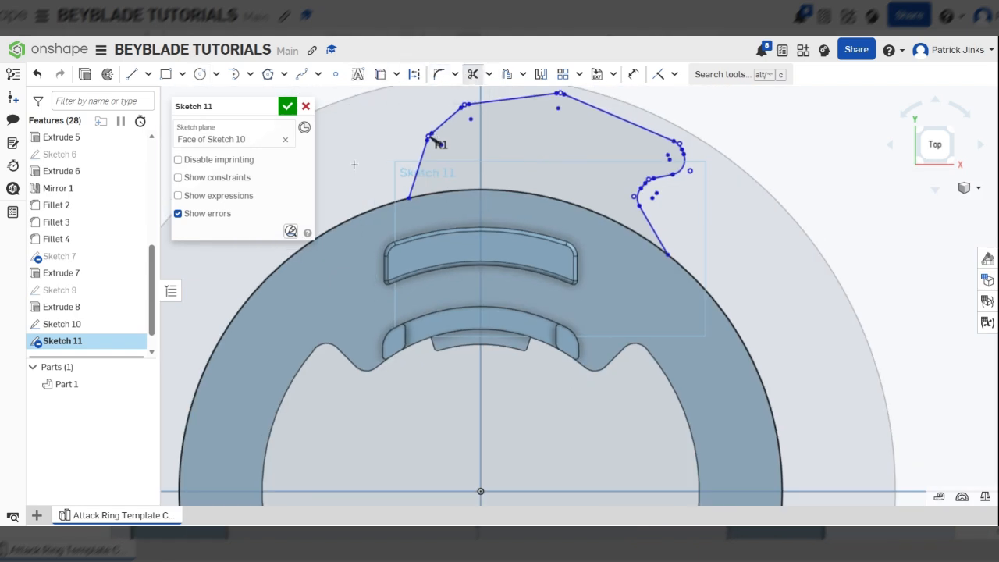
scroll(430, 138, "up", 3)
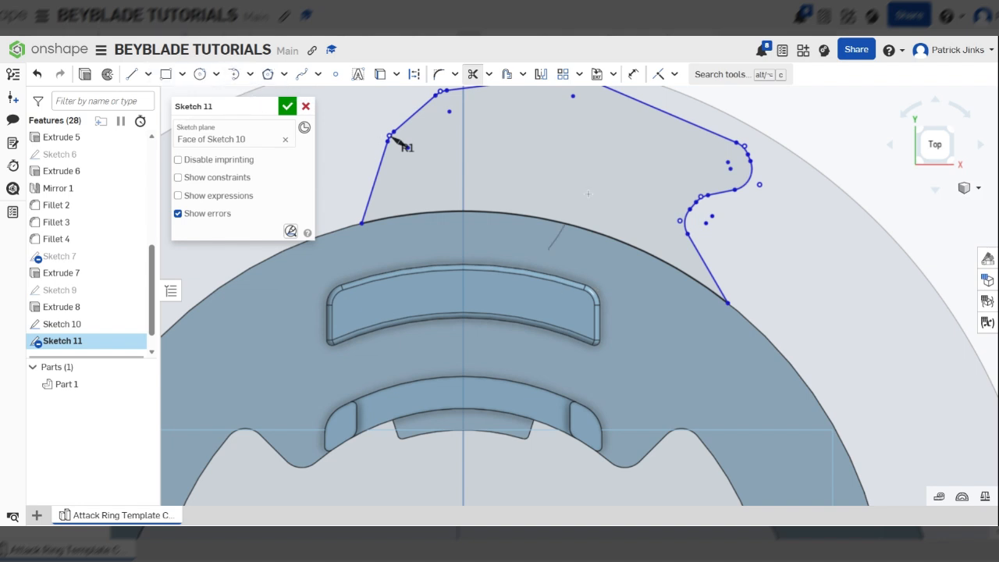
Close the blade outline with four connected lines across the ring body, the first about 3.3 mm and the last about 2.9 mm long.
right_click_drag(580, 231, 616, 330)
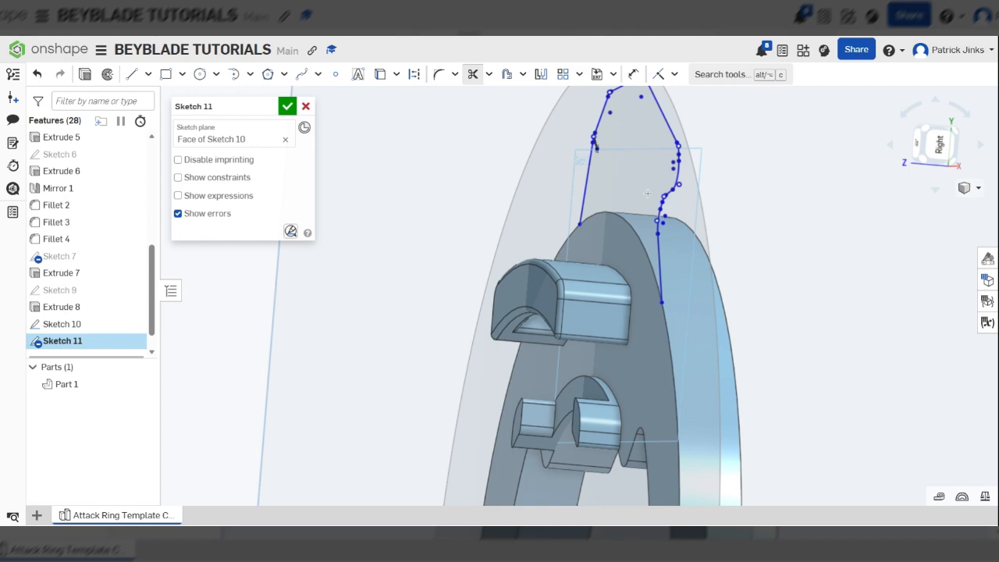
right_click_drag(692, 316, 767, 323)
scroll(696, 279, "down", 3)
mouse_move(700, 274)
right_mouse_down()
mouse_move(639, 255)
mouse_move(683, 278)
right_mouse_up()
mouse_move(672, 340)
right_mouse_down()
mouse_move(647, 336)
mouse_move(677, 341)
right_mouse_up()
left_click(132, 74)
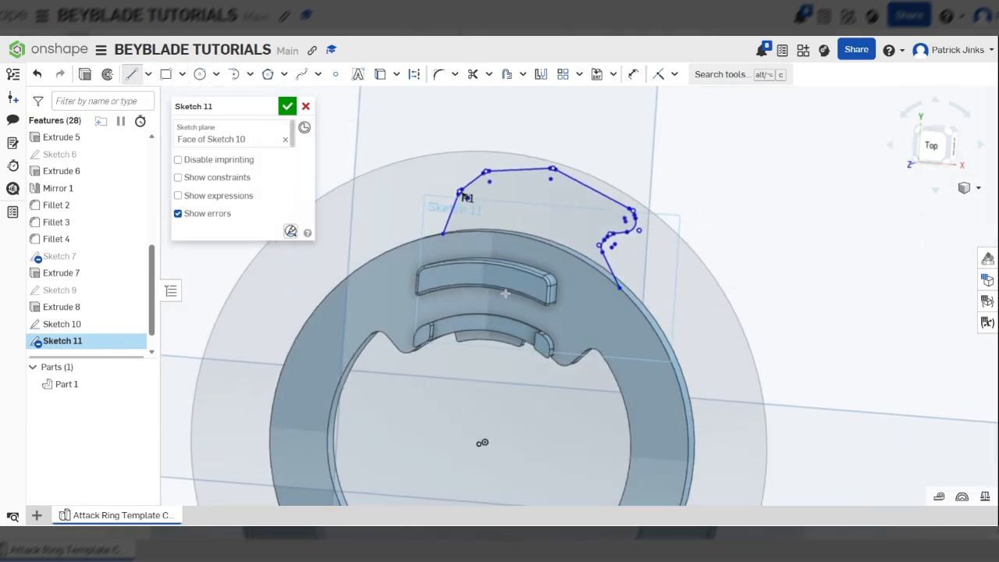
scroll(480, 224, "up", 3)
key("n")
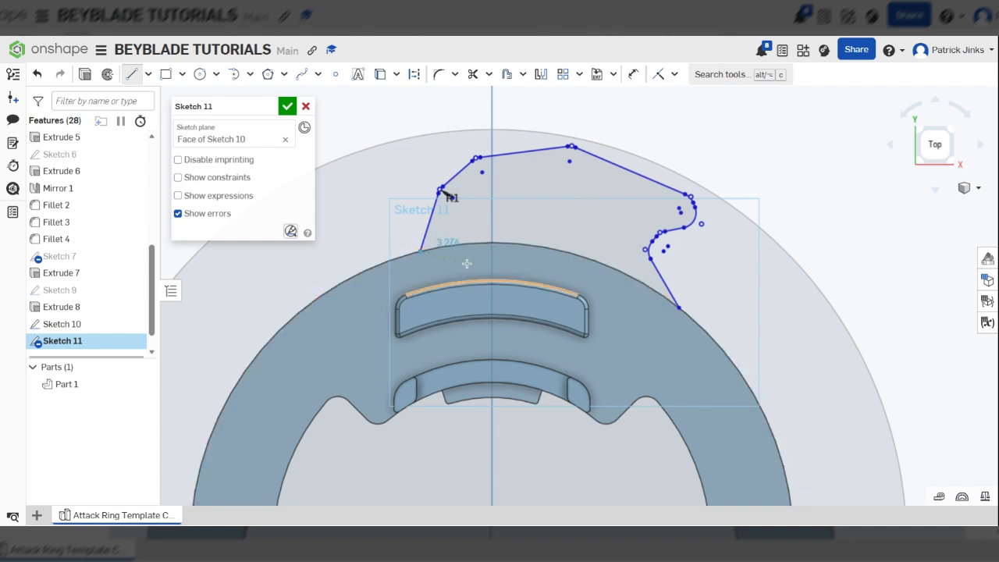
left_click(637, 297)
left_click(677, 306)
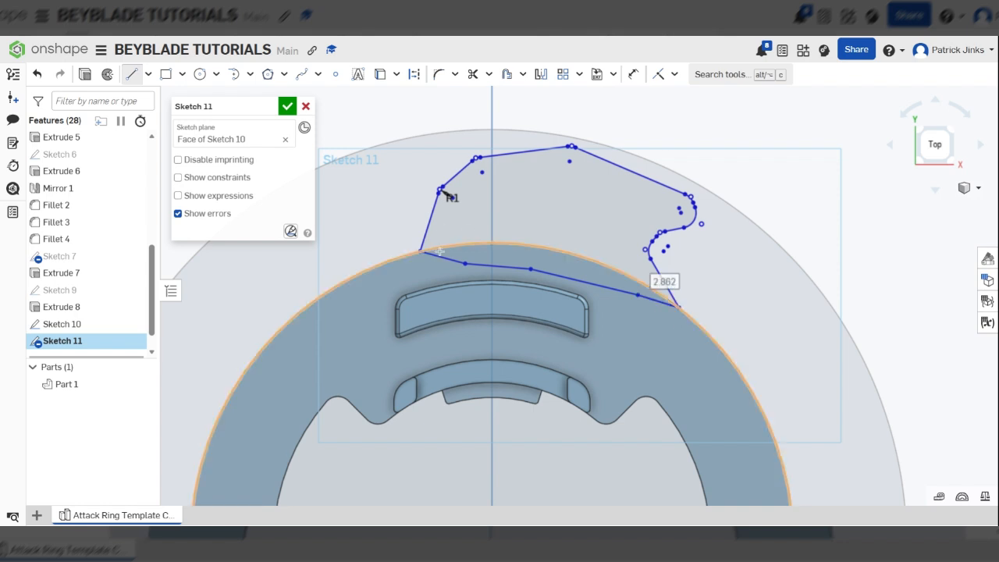
Extrude the closed blade profile 3 mm in the reversed direction, through the ring's thickness, adding it to Part 1.
left_click(85, 75)
right_click_drag(786, 269, 712, 261)
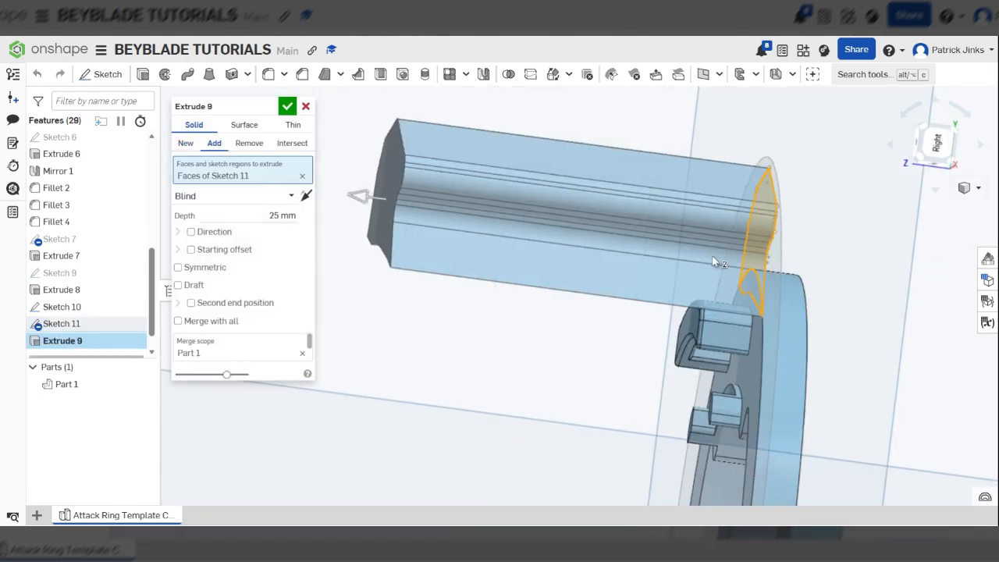
left_click(305, 195)
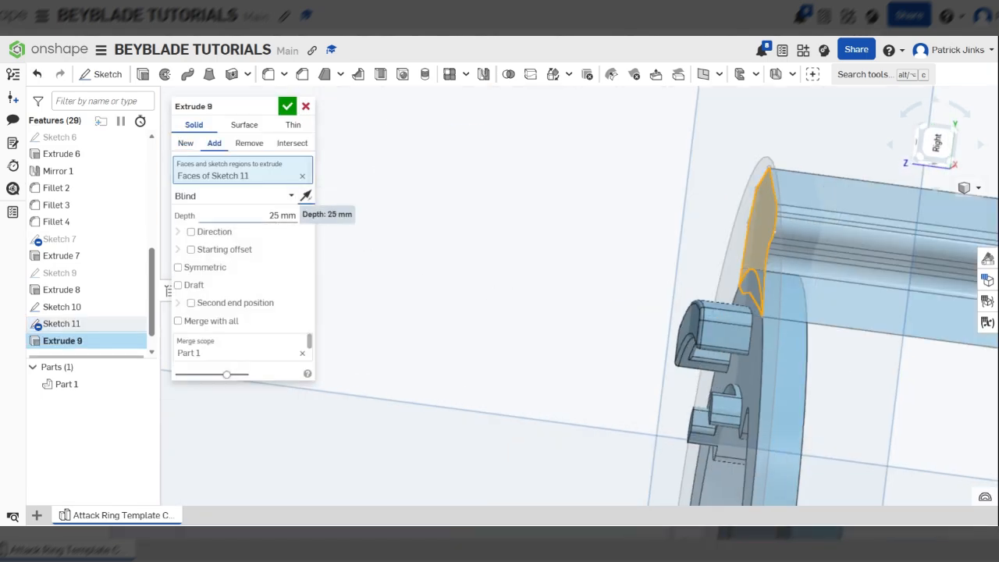
left_click(282, 216)
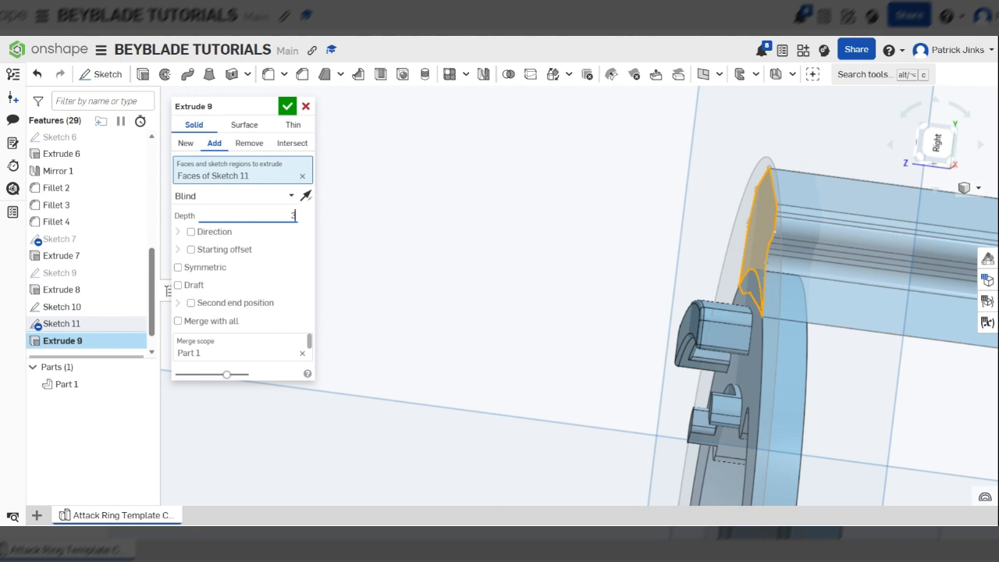
type("3")
key("Tab")
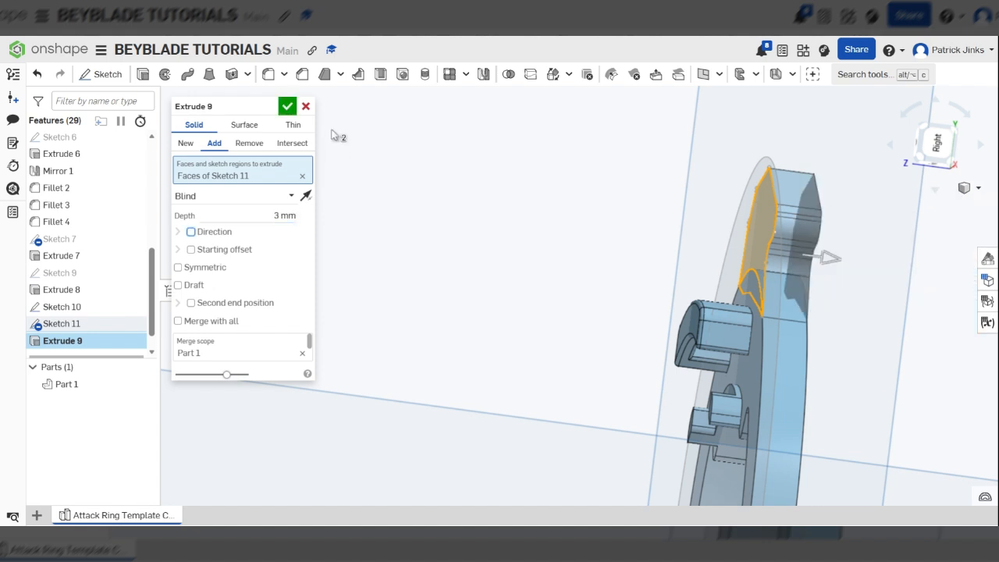
left_click(288, 106)
Examine the extruded blade's shape and its fit within the outer circle from above.
scroll(727, 326, "down", 3)
right_click_drag(724, 323, 816, 320)
scroll(777, 189, "down", 3)
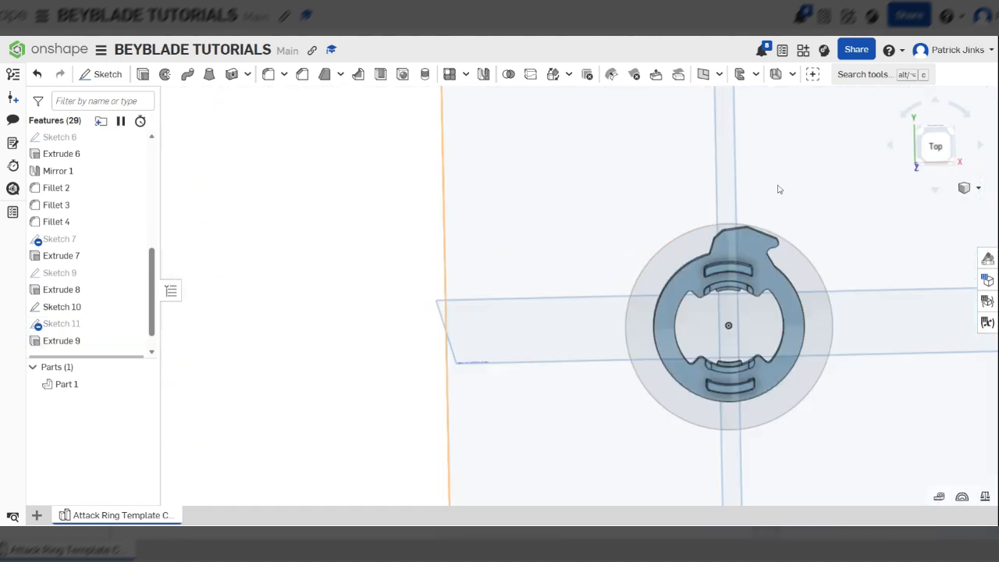
scroll(784, 199, "up", 5)
scroll(793, 210, "down", 5)
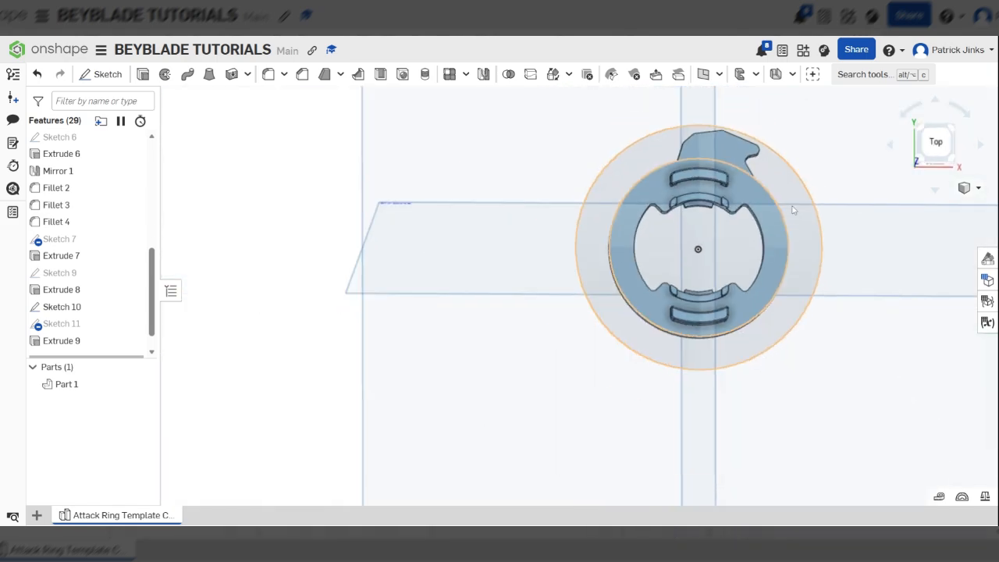
scroll(780, 145, "up", 3)
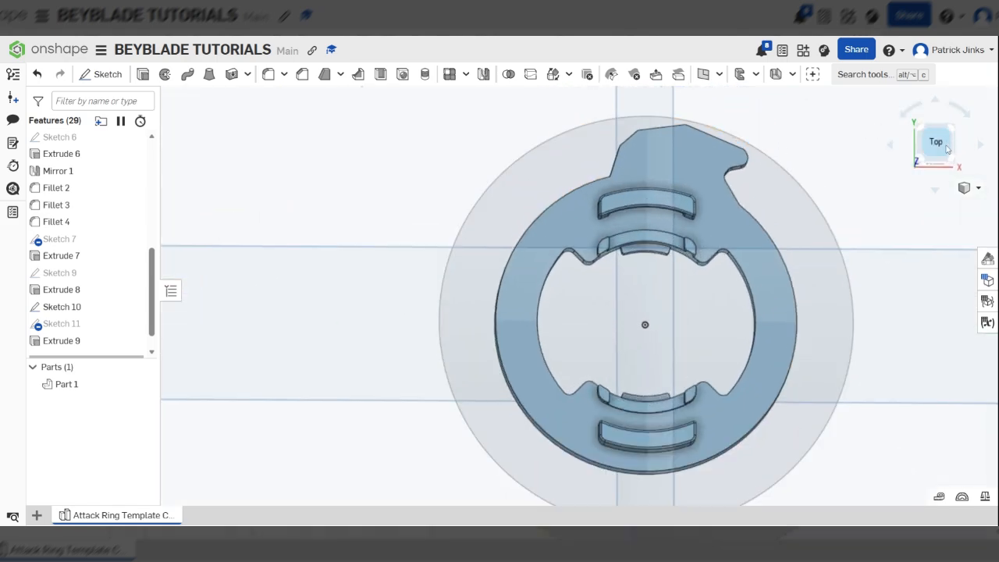
left_click(947, 148)
scroll(617, 206, "up", 5)
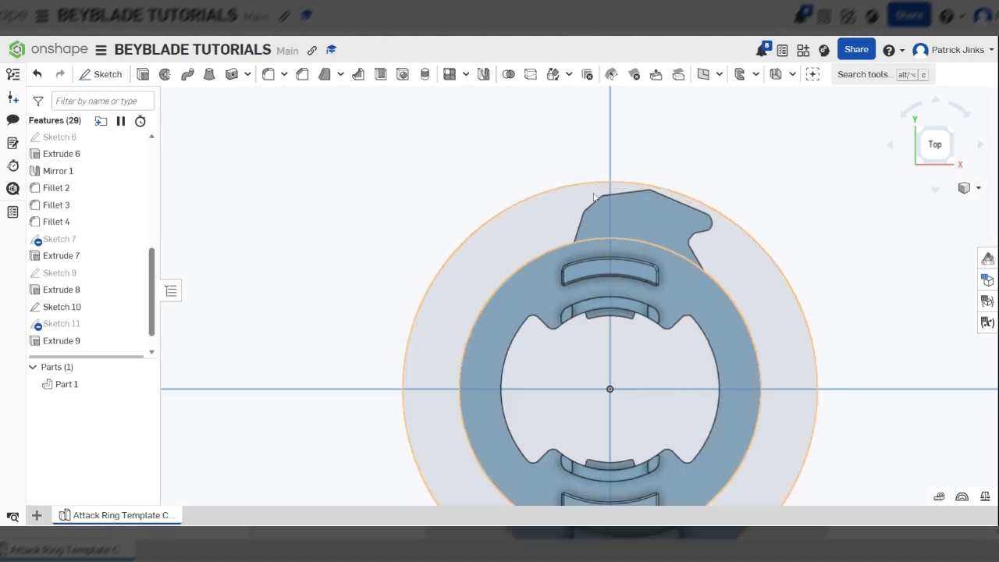
scroll(581, 227, "down", 3)
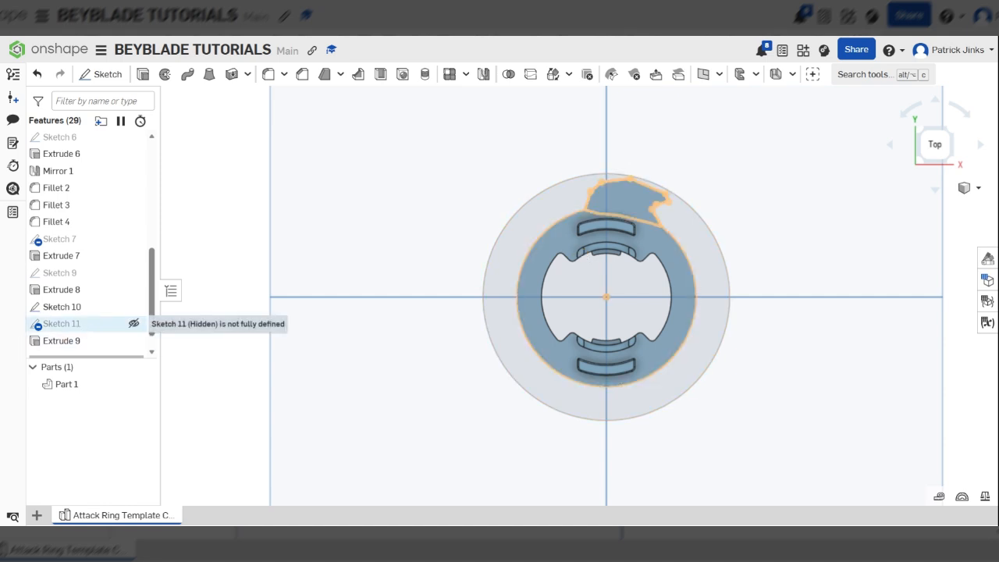
Reopen Sketch 11 and set up a sketch circular pattern of the entire blade outline, centred on the origin.
double_click(86, 323)
scroll(541, 210, "up", 3)
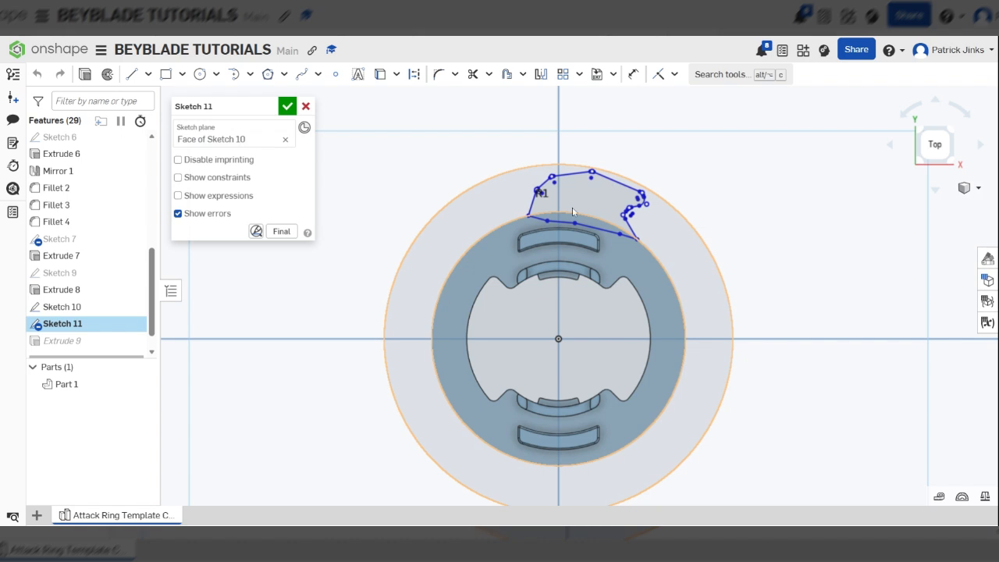
left_click(616, 232)
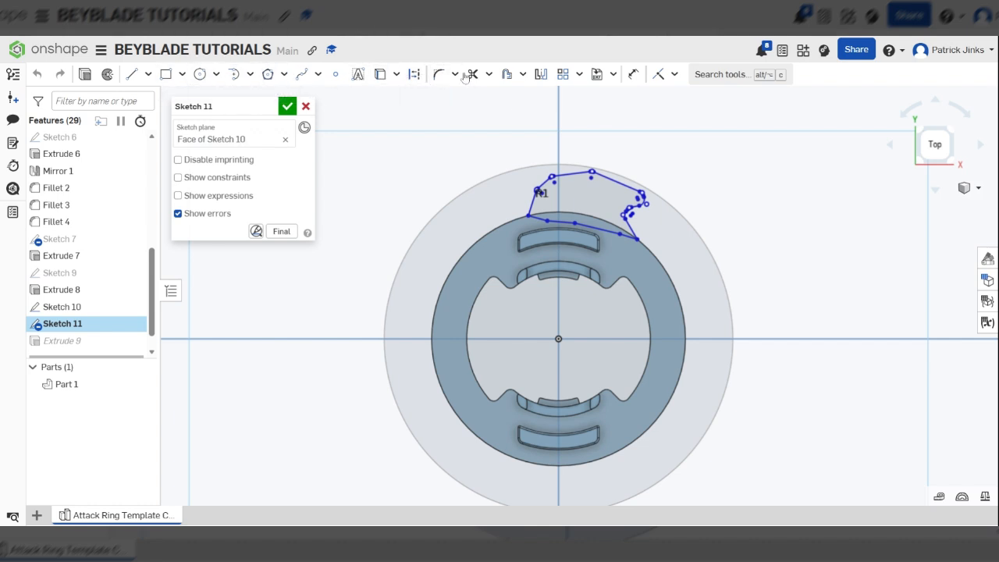
left_click(581, 78)
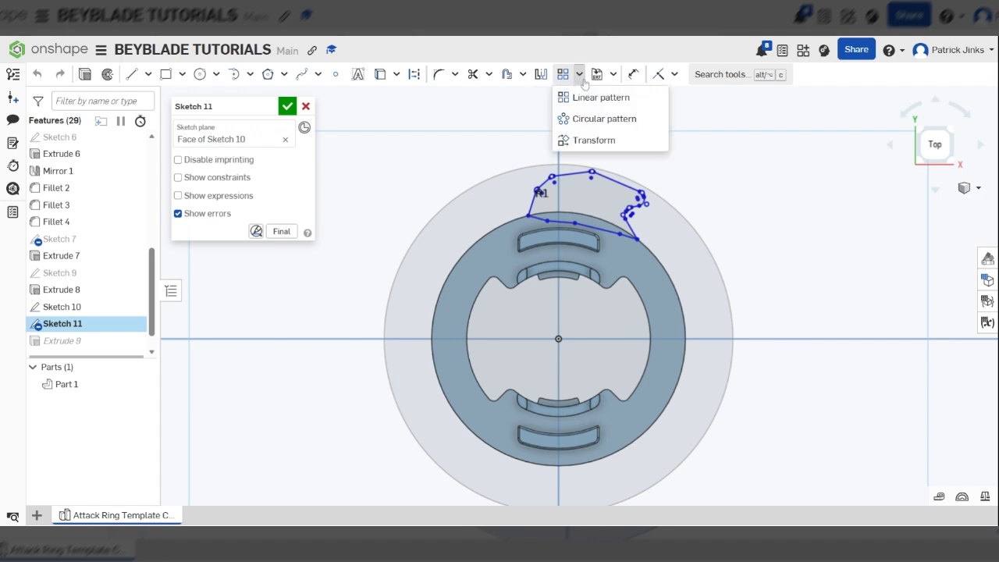
left_click(590, 121)
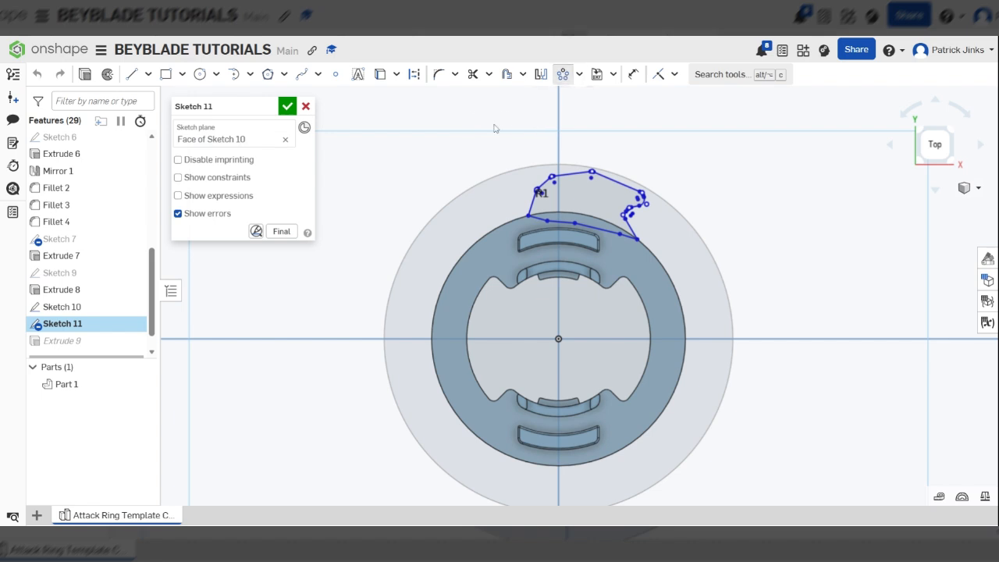
mouse_move(472, 111)
left_mouse_down()
mouse_move(722, 267)
mouse_move(706, 271)
mouse_move(620, 228)
mouse_move(702, 271)
mouse_move(694, 266)
left_mouse_up()
scroll(744, 198, "down", 2)
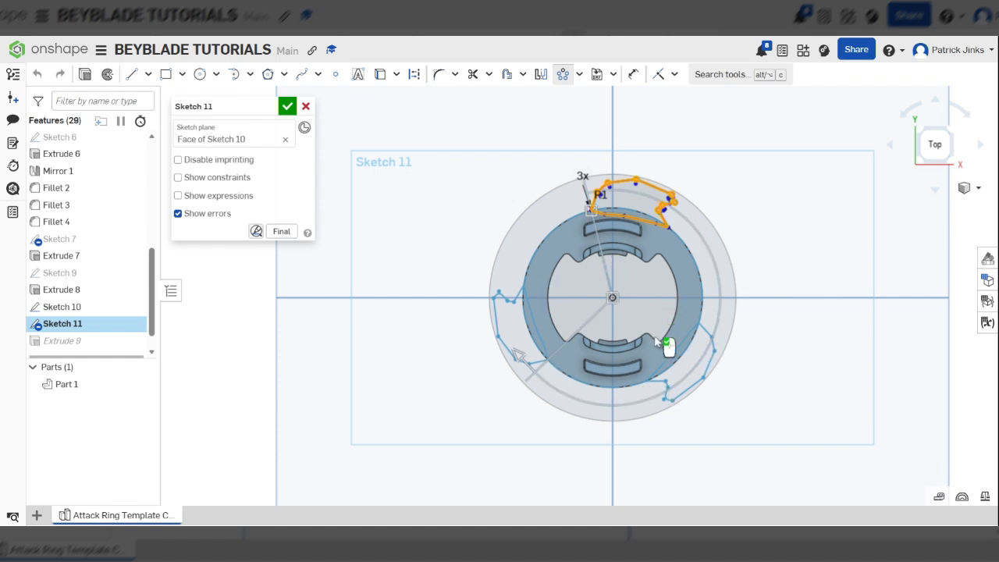
scroll(629, 378, "up", 1)
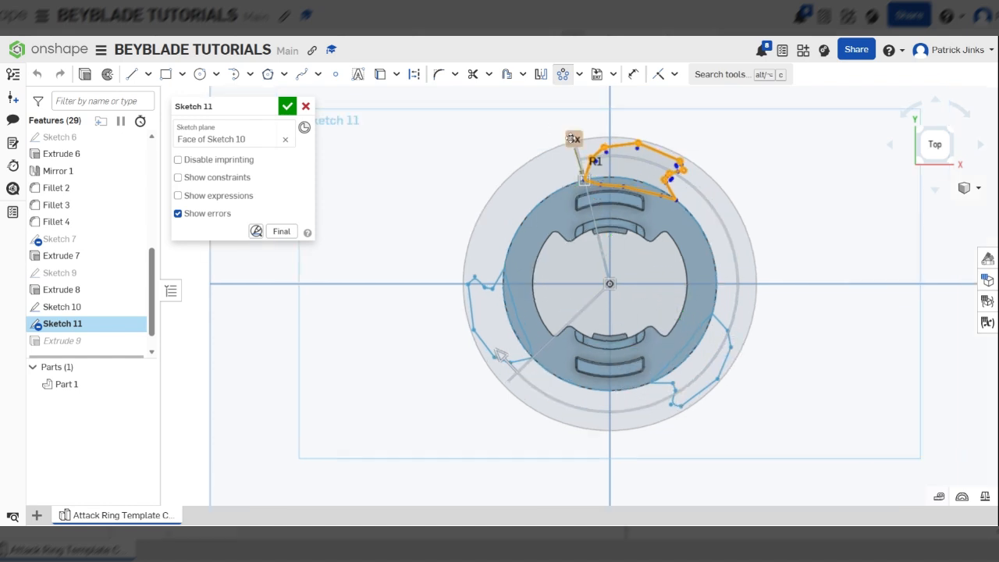
left_click_drag(447, 145, 440, 146)
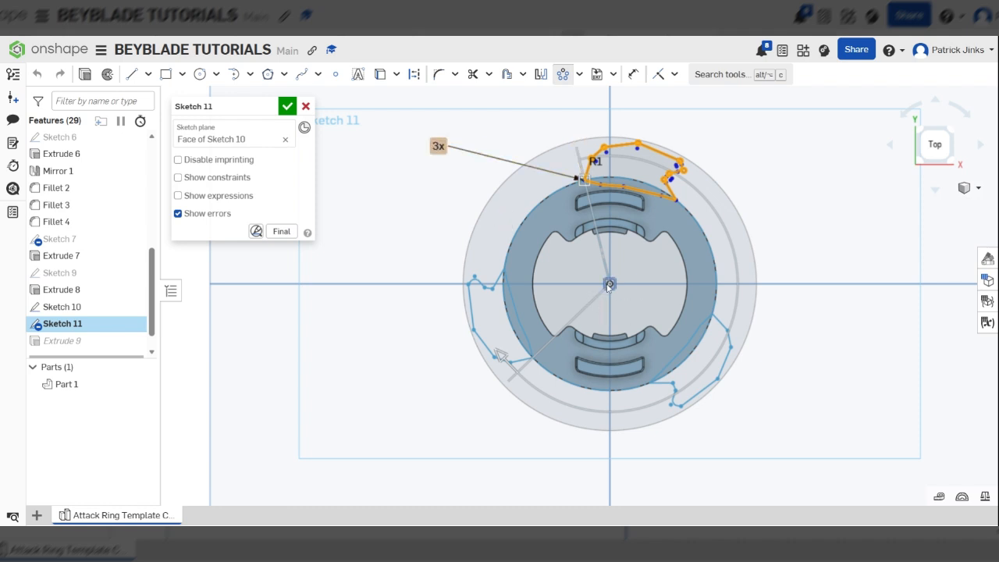
mouse_move(624, 288)
left_mouse_down()
mouse_move(717, 307)
mouse_move(739, 259)
mouse_move(725, 291)
mouse_move(640, 365)
mouse_move(581, 320)
mouse_move(610, 286)
left_mouse_up()
mouse_move(609, 284)
left_mouse_down()
mouse_move(636, 258)
mouse_move(610, 286)
left_mouse_up()
Try instance counts of 2, 4 and 8 for the circular pattern of the blade outline.
double_click(438, 146)
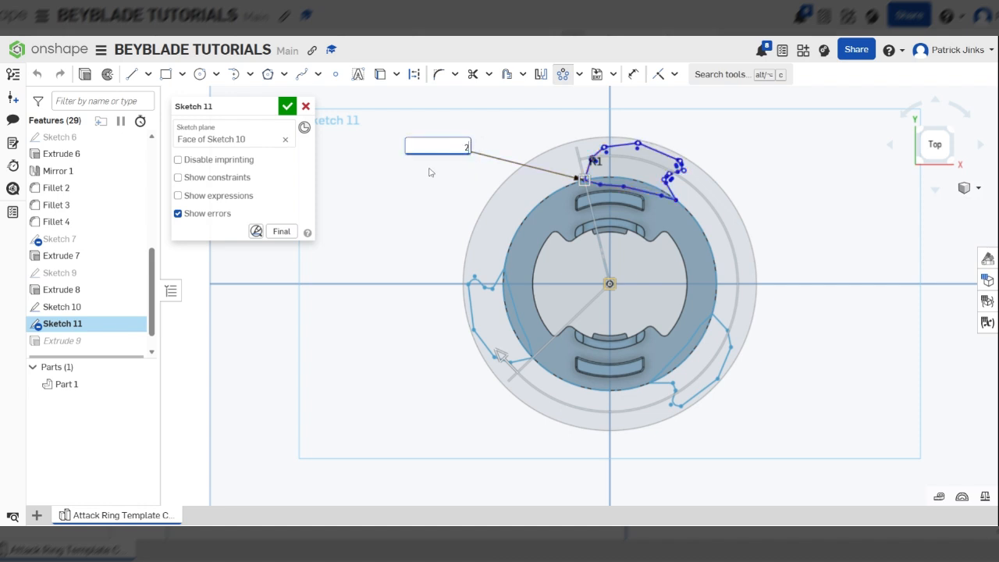
key("Return")
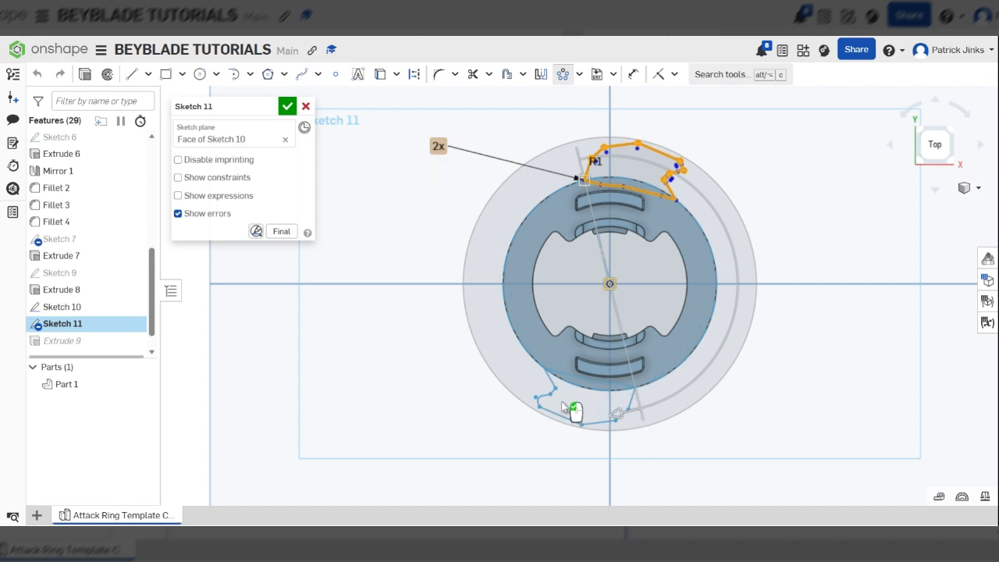
double_click(439, 147)
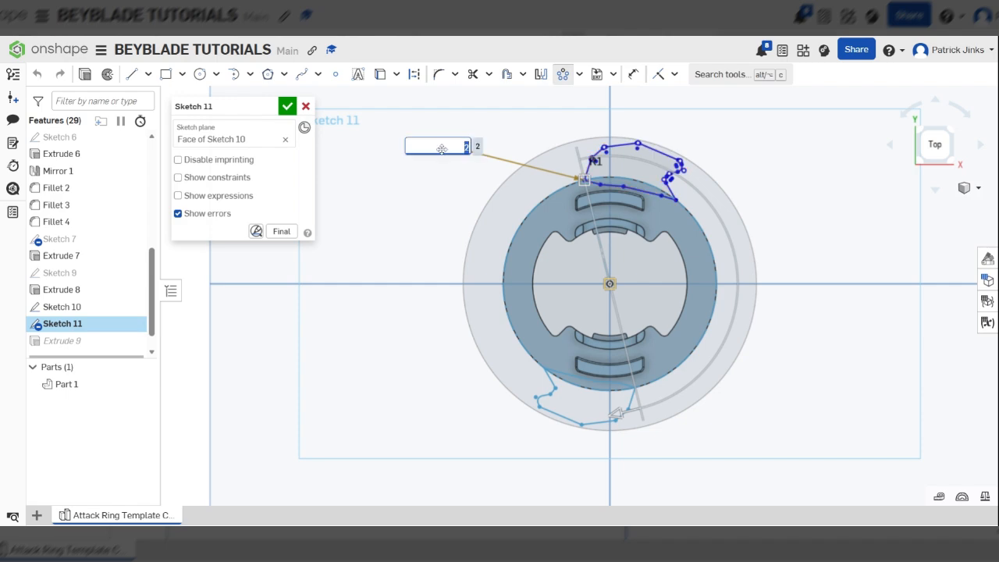
key("Return")
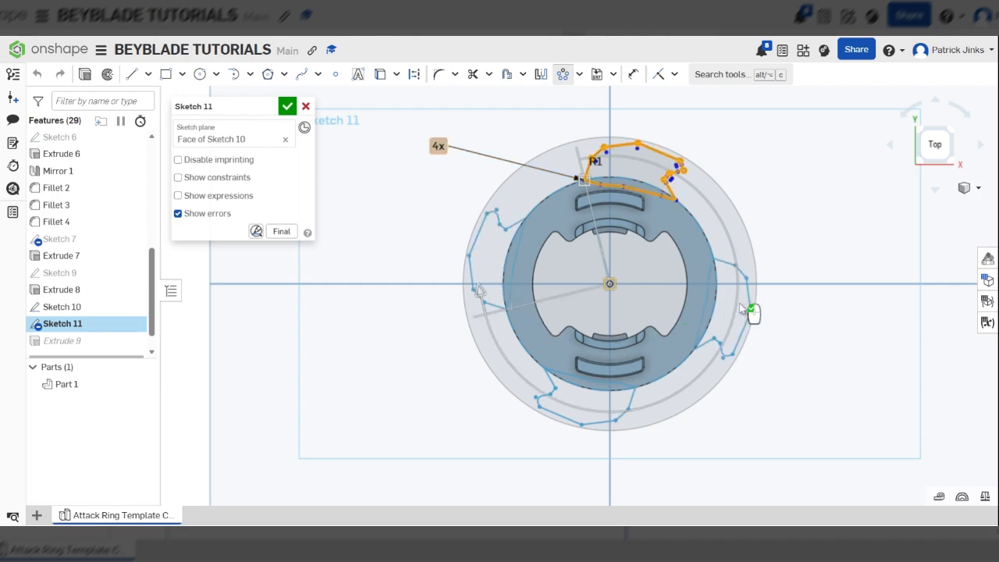
mouse_move(809, 280)
right_mouse_down()
mouse_move(796, 261)
mouse_move(808, 274)
right_mouse_up()
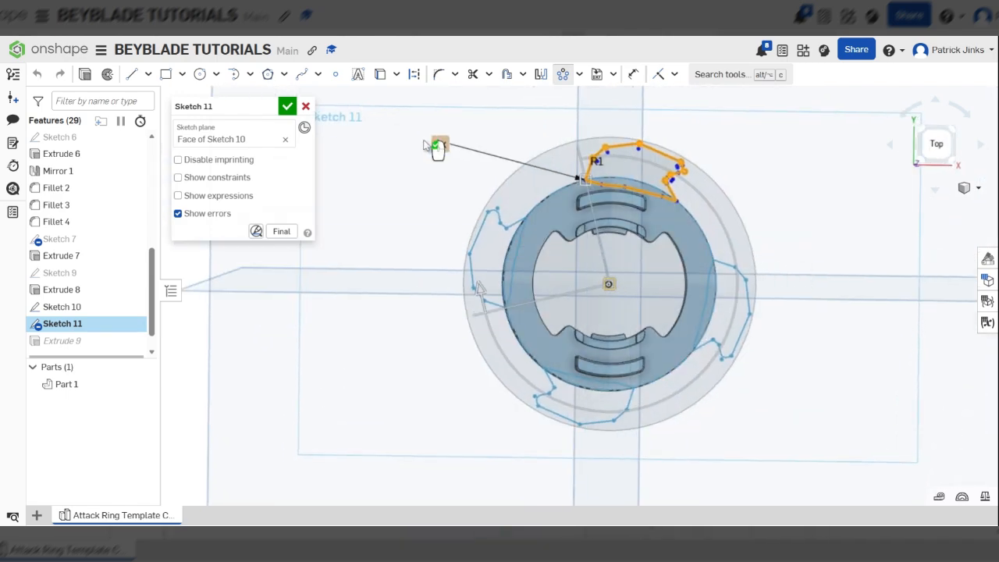
double_click(438, 143)
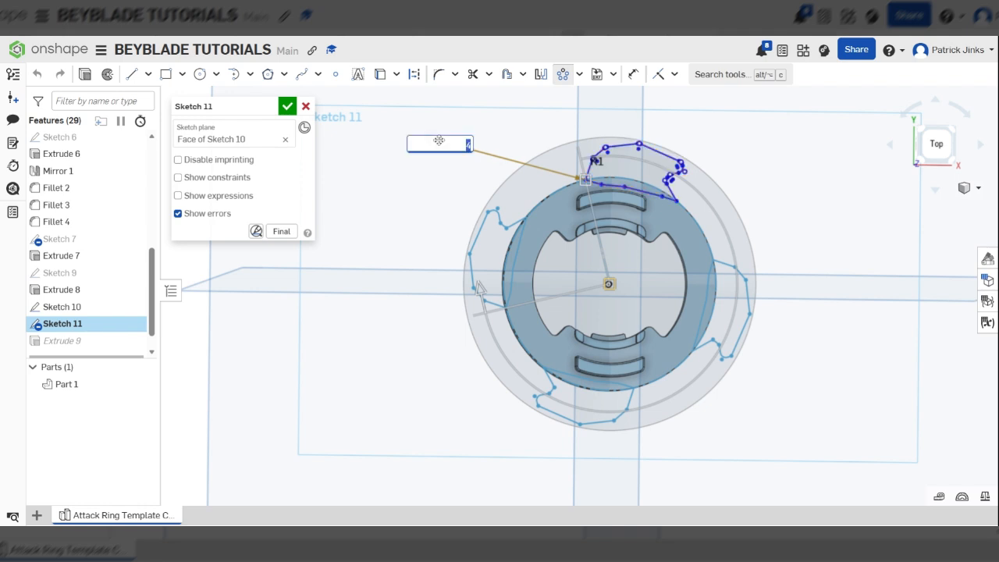
type("8")
key("Return")
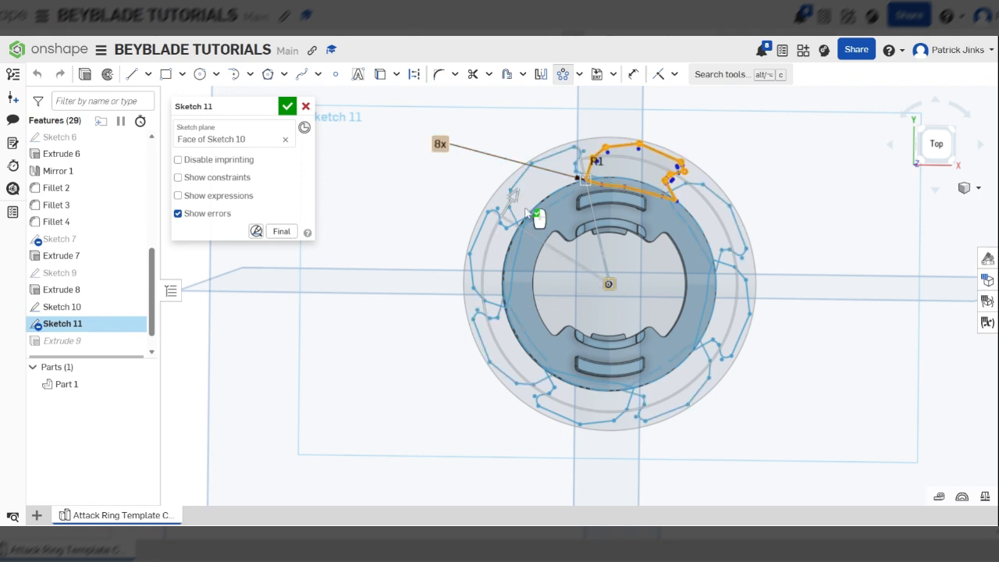
Set the sketch pattern's instance count to 4 and apply the pattern around the ring.
scroll(679, 300, "up", 5)
scroll(730, 211, "down", 3)
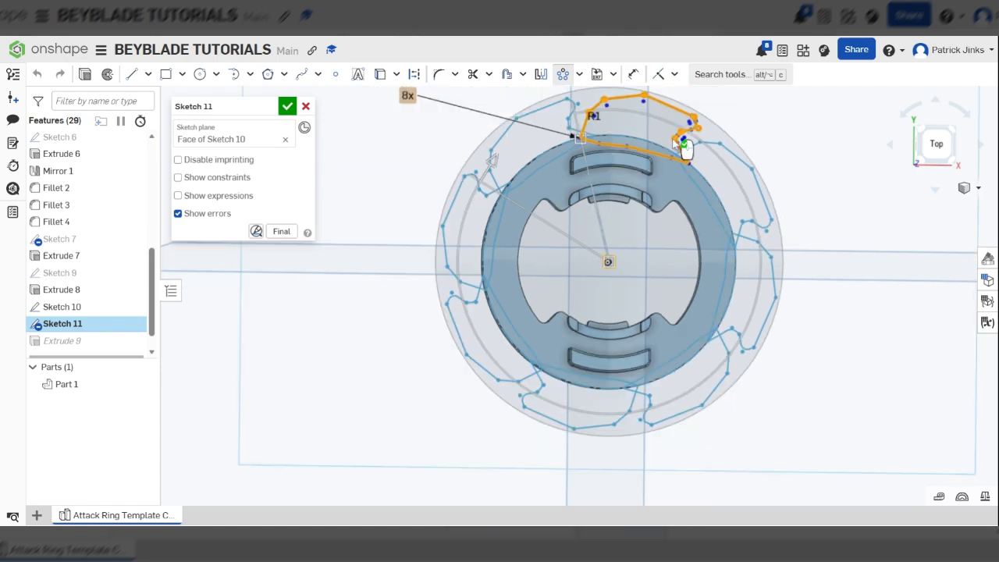
scroll(703, 350, "down", 3)
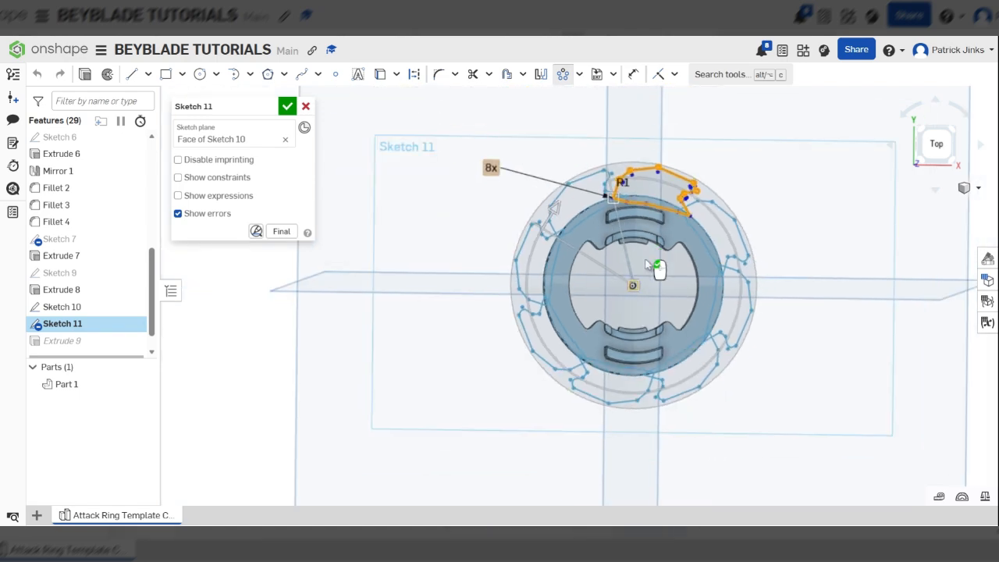
scroll(697, 333, "up", 3)
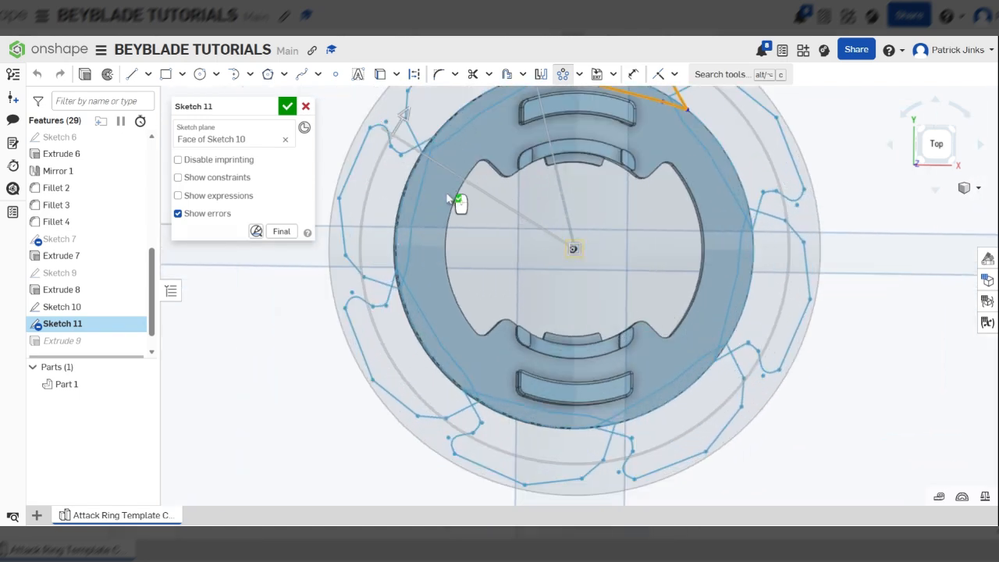
scroll(441, 233, "down", 3)
double_click(378, 166)
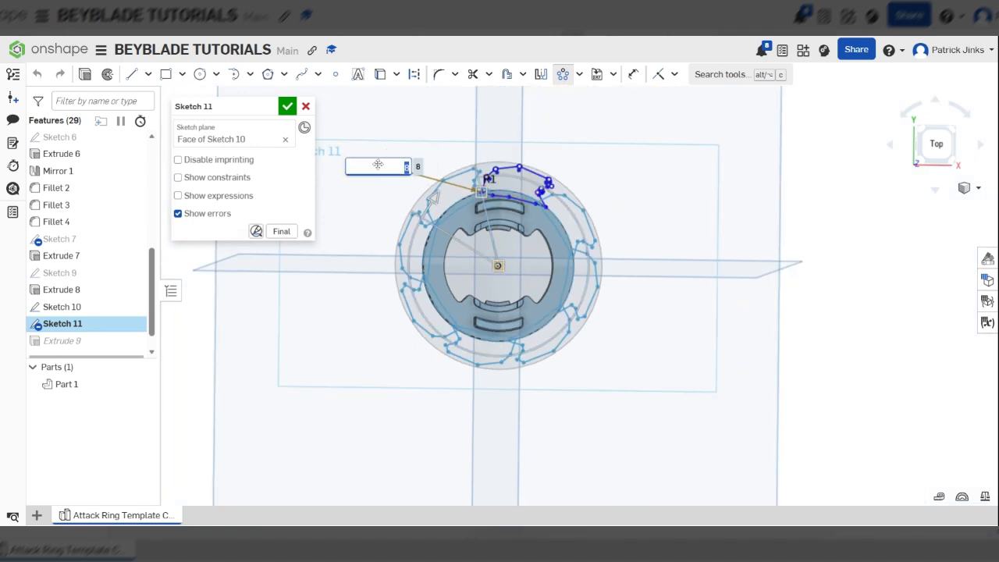
type("4")
key("Return")
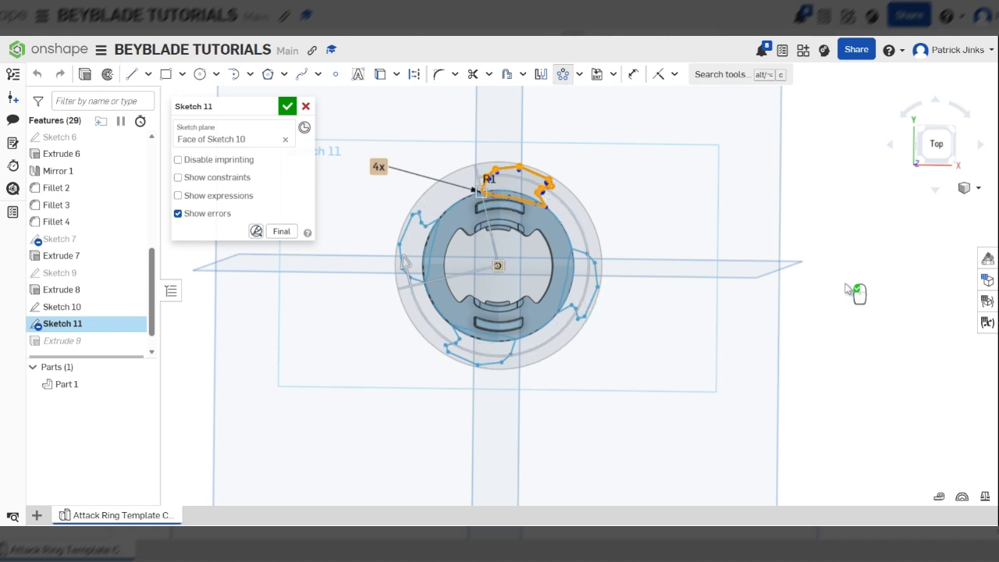
mouse_move(873, 272)
right_mouse_down()
mouse_move(823, 233)
mouse_move(827, 255)
mouse_move(840, 233)
right_mouse_up()
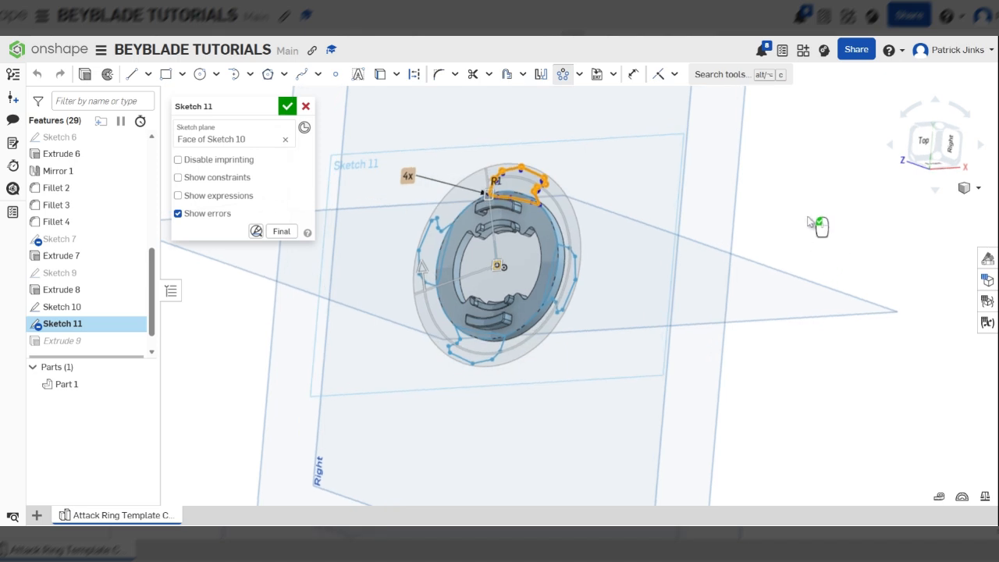
key("Return")
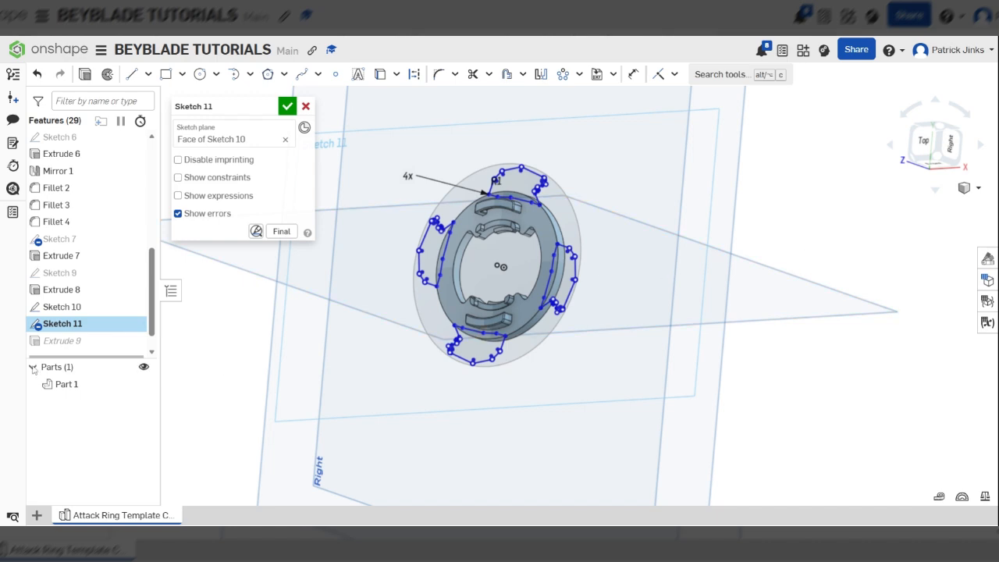
scroll(93, 312, "down", 1)
scroll(445, 275, "up", 3)
mouse_move(503, 245)
right_mouse_down()
mouse_move(564, 239)
mouse_move(554, 245)
mouse_move(527, 225)
mouse_move(529, 235)
right_mouse_up()
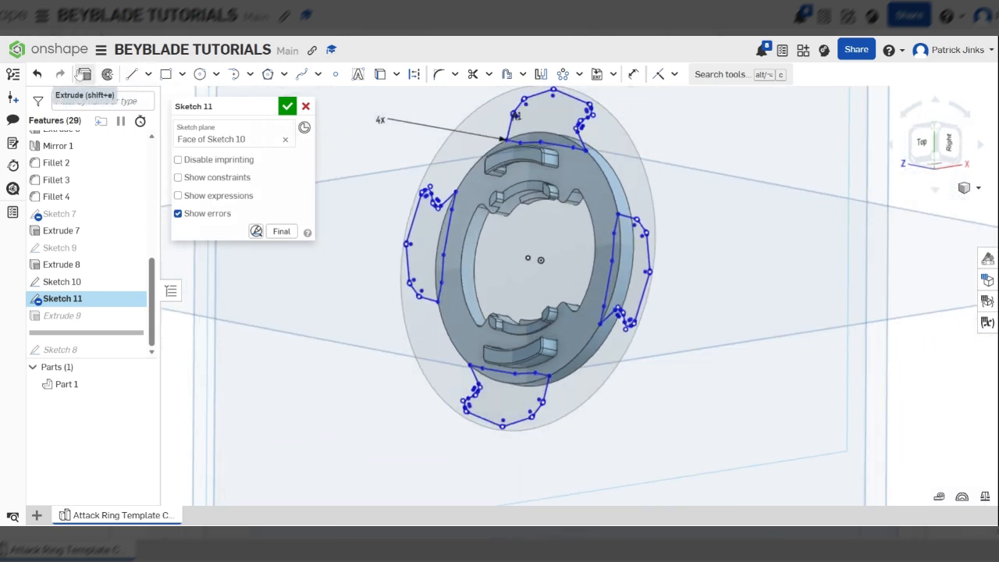
left_click(84, 73)
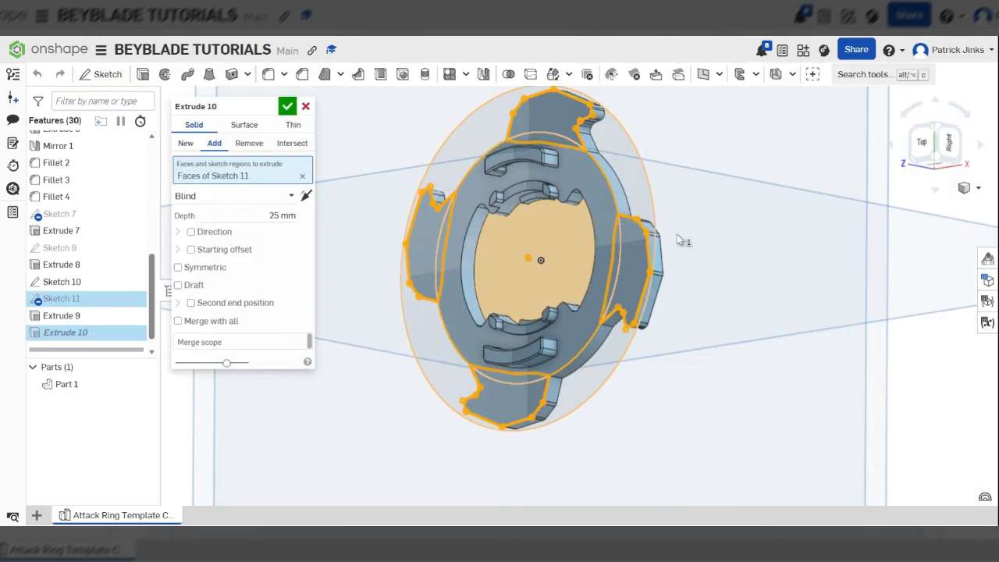
scroll(725, 259, "down", 3)
left_click(305, 106)
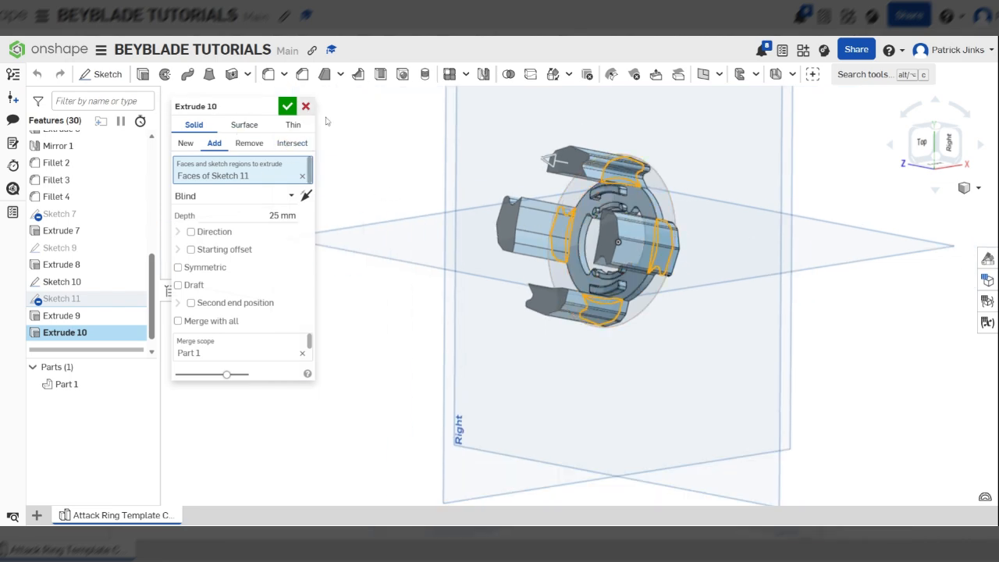
Undo the circular pattern of the blade outline in Sketch 11.
right_click_drag(629, 226, 656, 218)
scroll(634, 205, "up", 5)
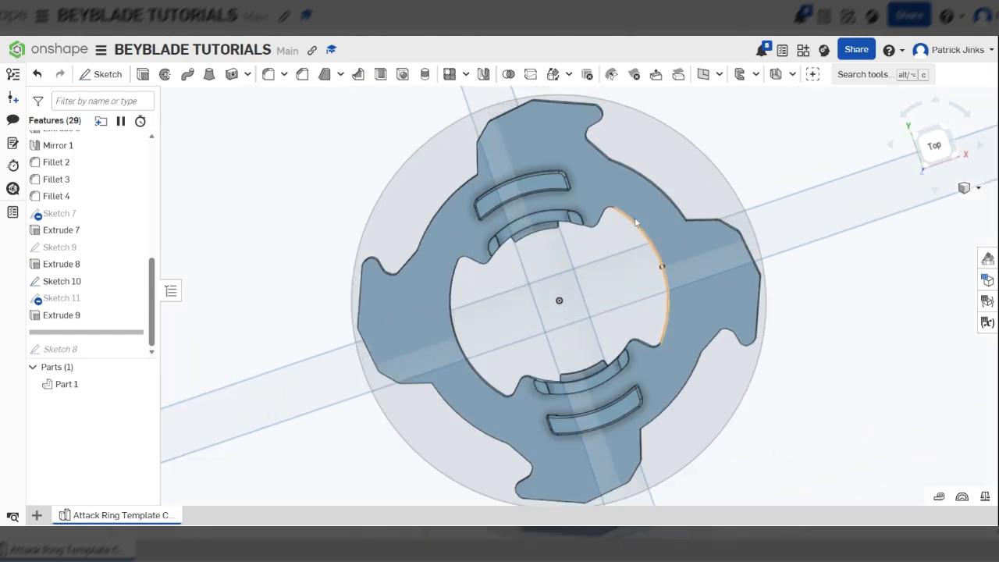
key("shift+5")
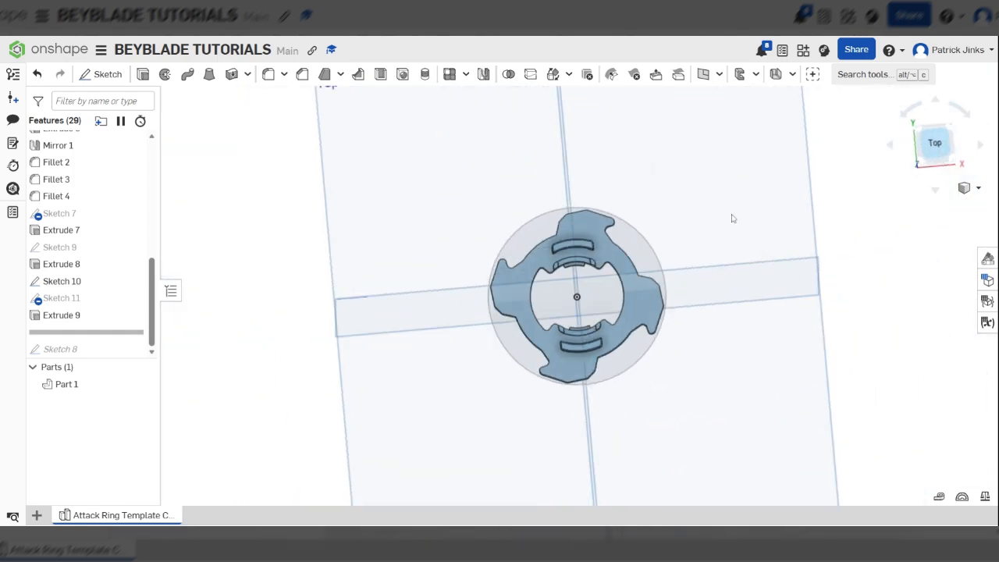
scroll(594, 312, "up", 3)
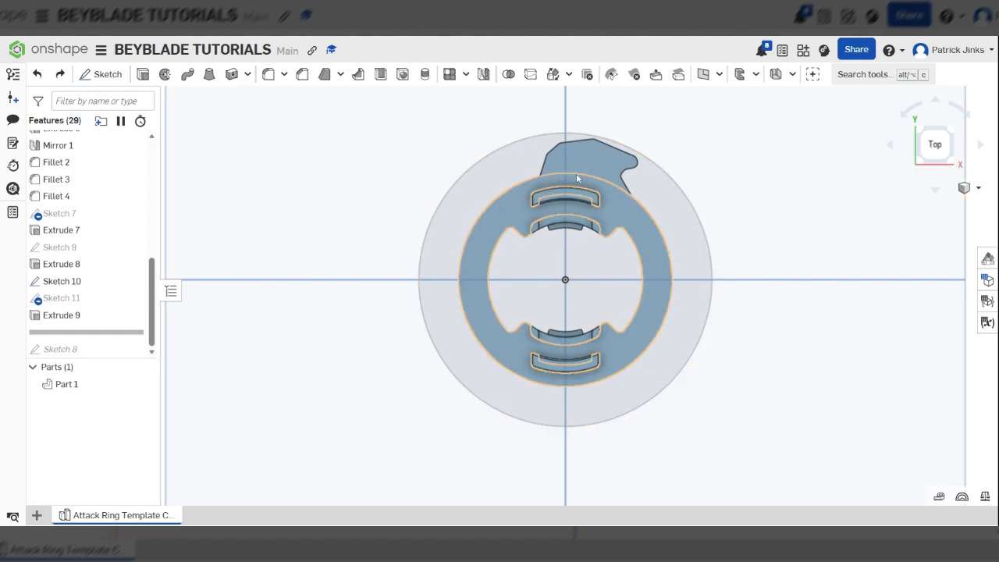
Set up a circular feature pattern of Extrude 9, using a mate connector at the ring's centre as the axis.
mouse_move(630, 262)
right_mouse_down()
mouse_move(520, 254)
mouse_move(635, 246)
right_mouse_up()
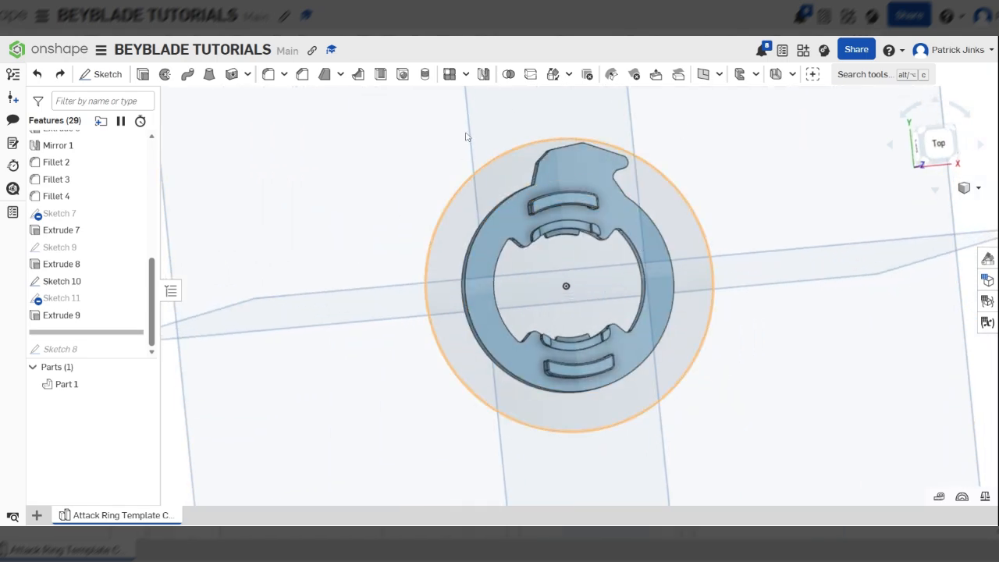
right_click_drag(608, 217, 593, 224)
left_click(933, 145)
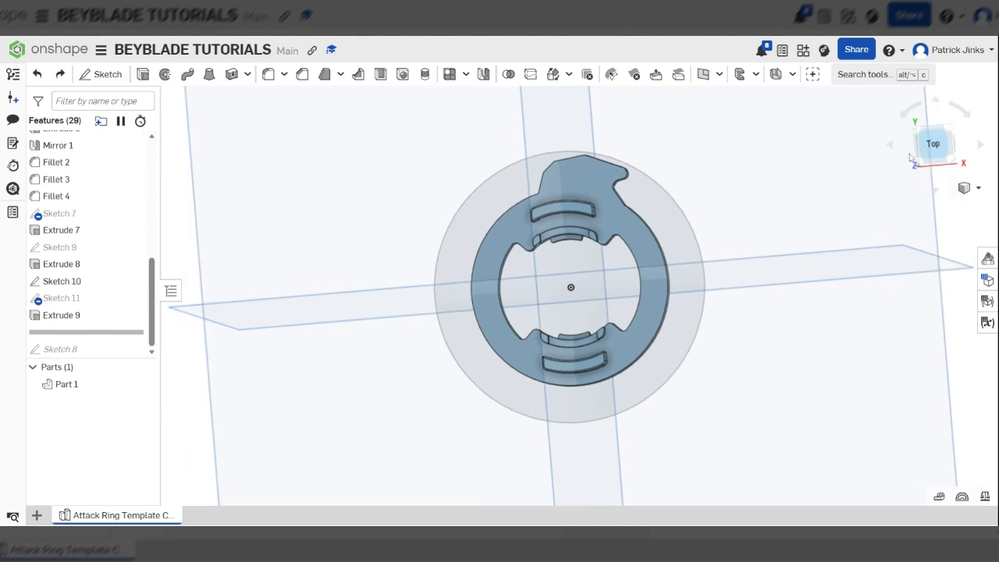
scroll(630, 341, "up", 5)
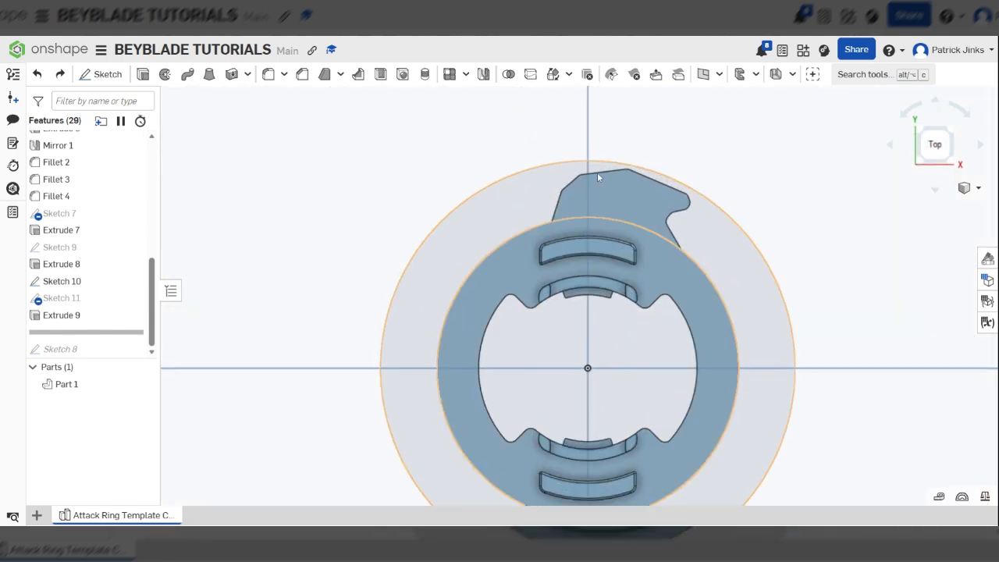
left_click(466, 75)
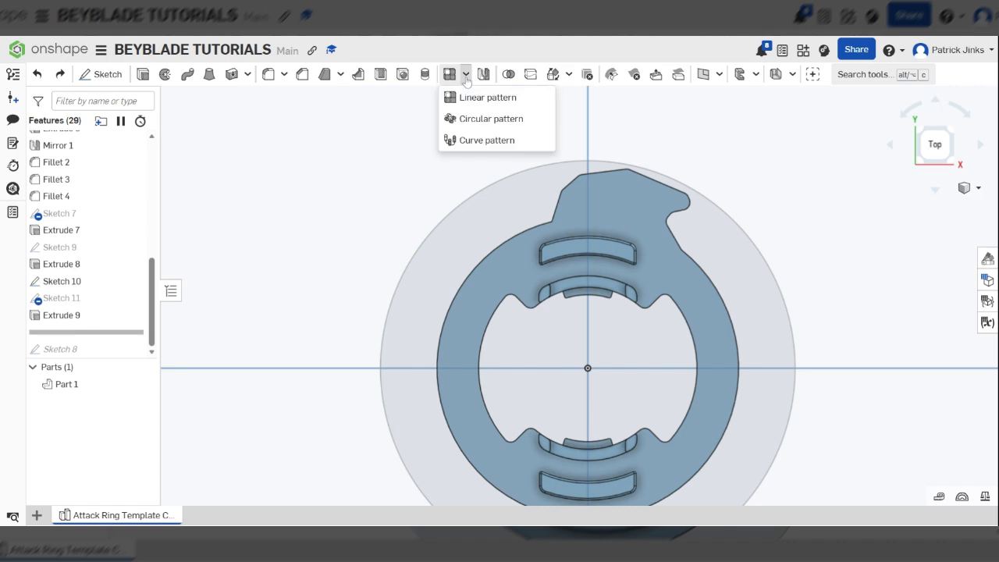
left_click(470, 119)
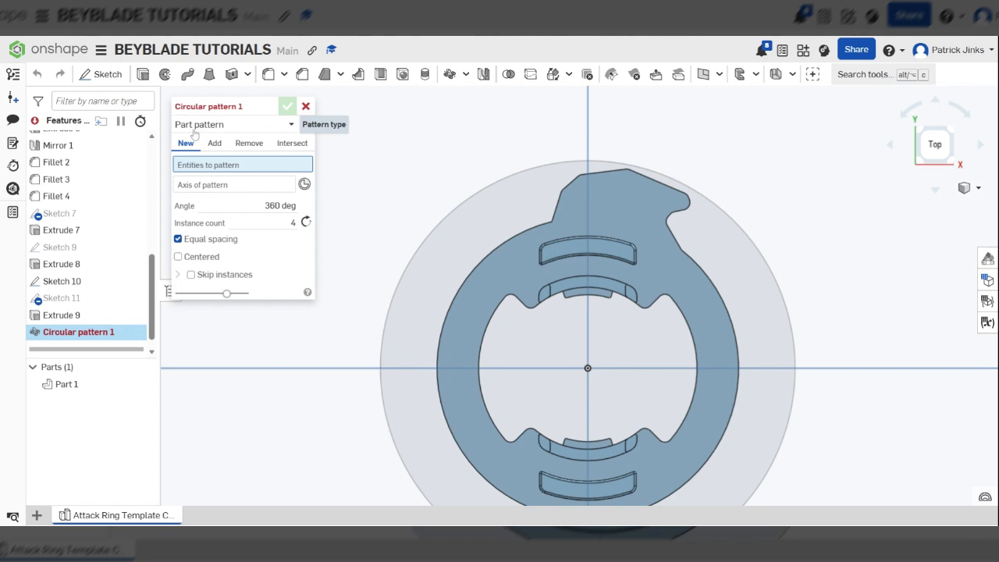
left_click(235, 129)
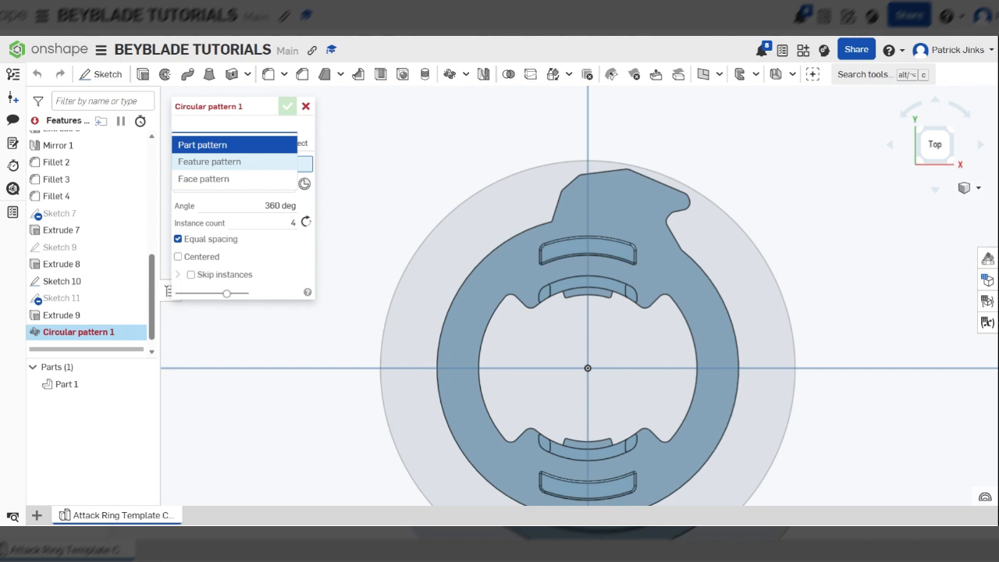
left_click(209, 162)
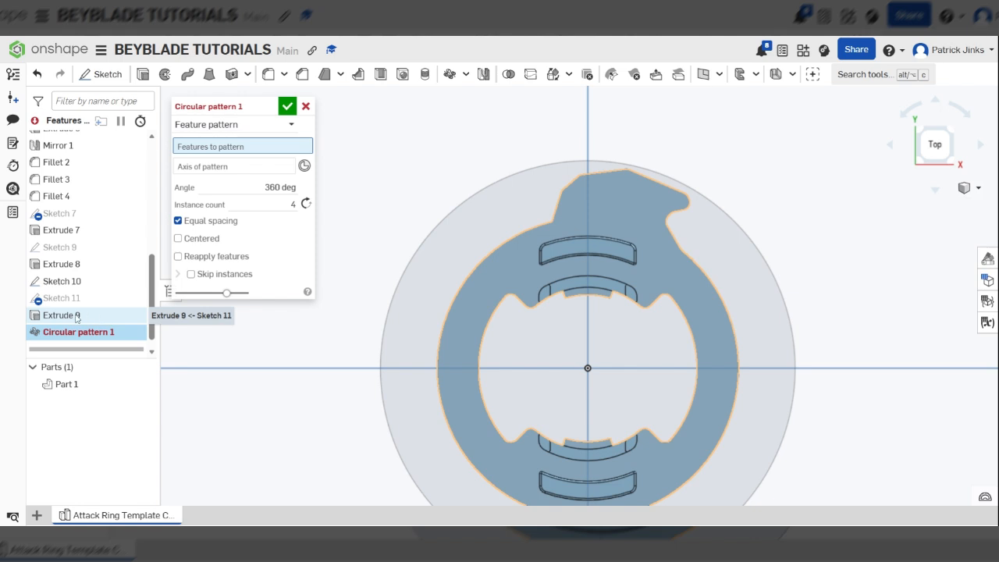
left_click(77, 316)
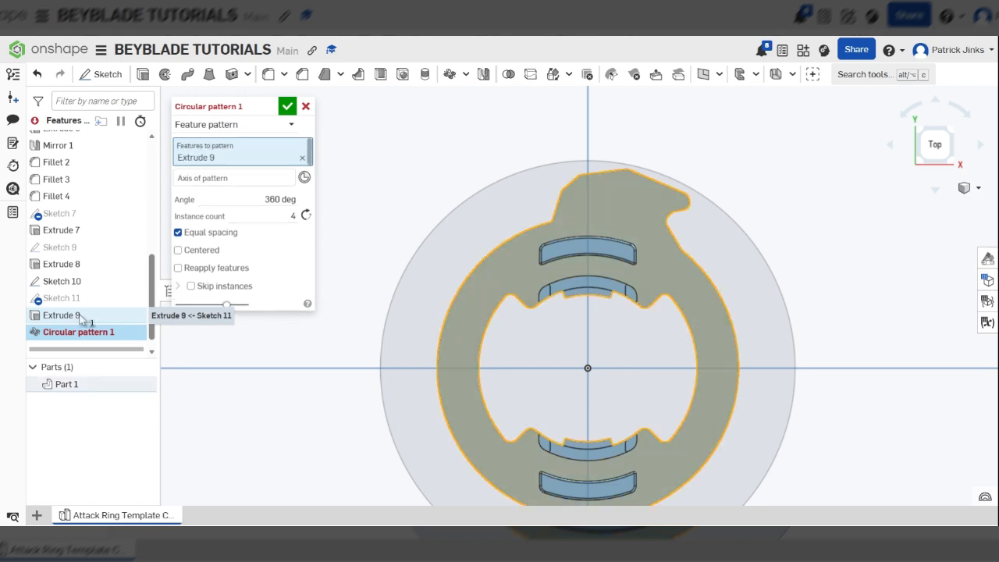
left_click(263, 181)
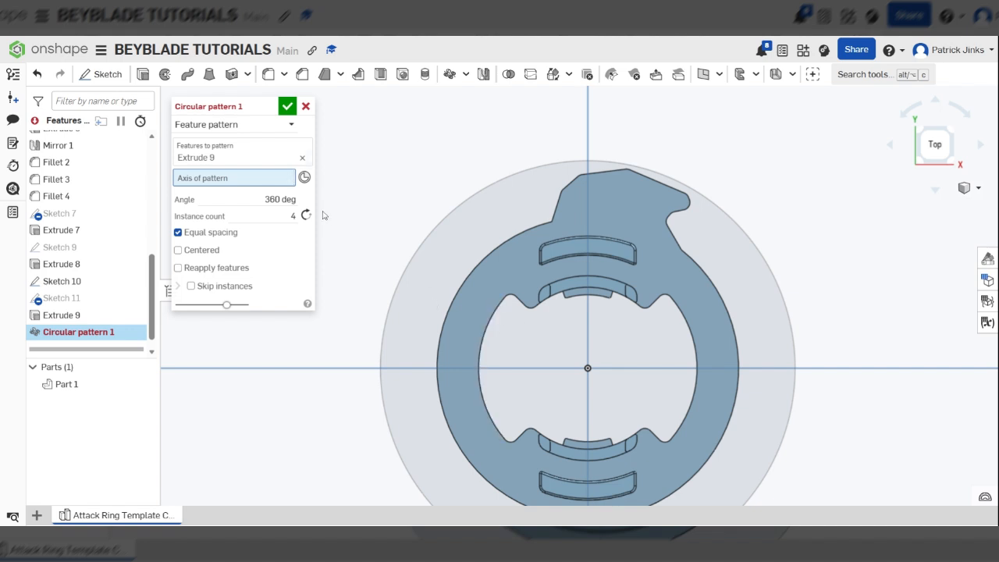
left_click(304, 180)
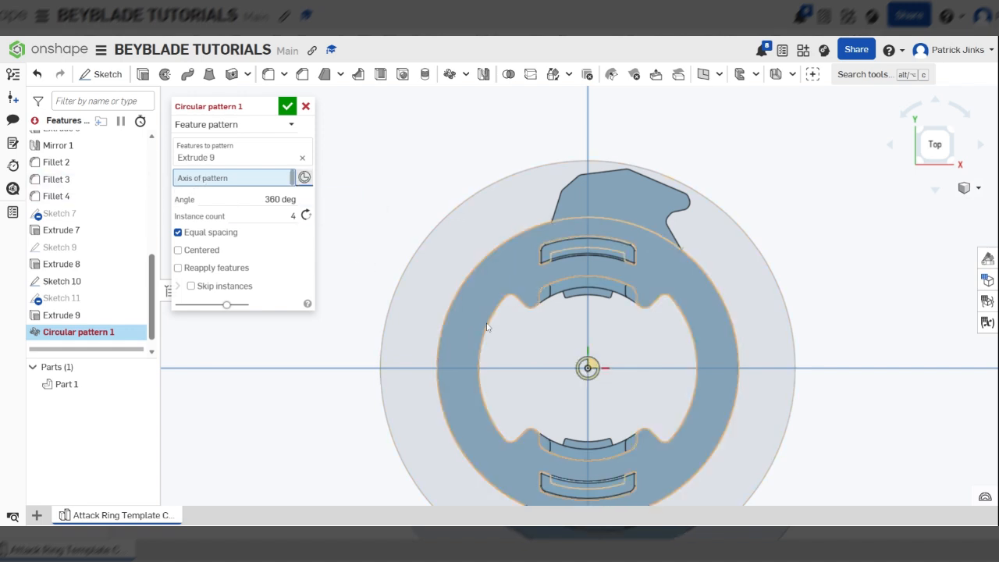
left_click(587, 367)
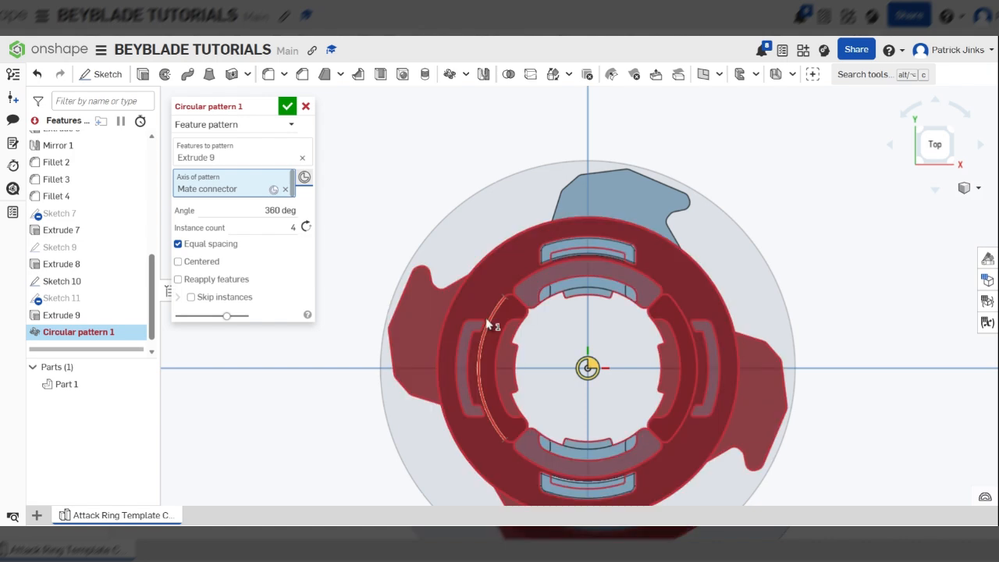
Enable Reapply features for the circular pattern and examine the patterned blades around the ring.
scroll(487, 201, "down", 3)
scroll(536, 308, "up", 5)
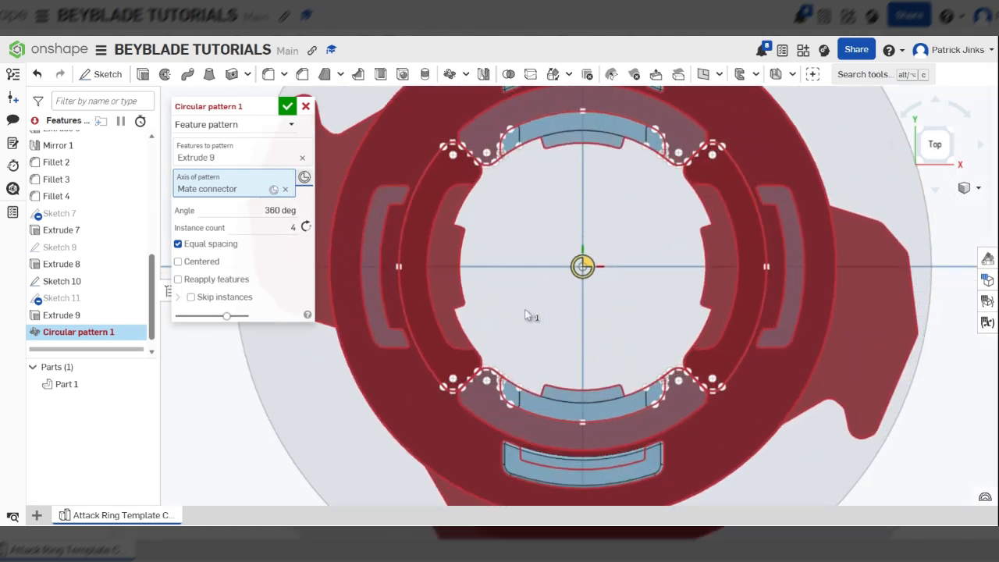
scroll(537, 306, "down", 3)
scroll(504, 198, "up", 3)
mouse_move(596, 285)
right_mouse_down()
mouse_move(553, 269)
mouse_move(615, 285)
right_mouse_up()
scroll(602, 263, "down", 2)
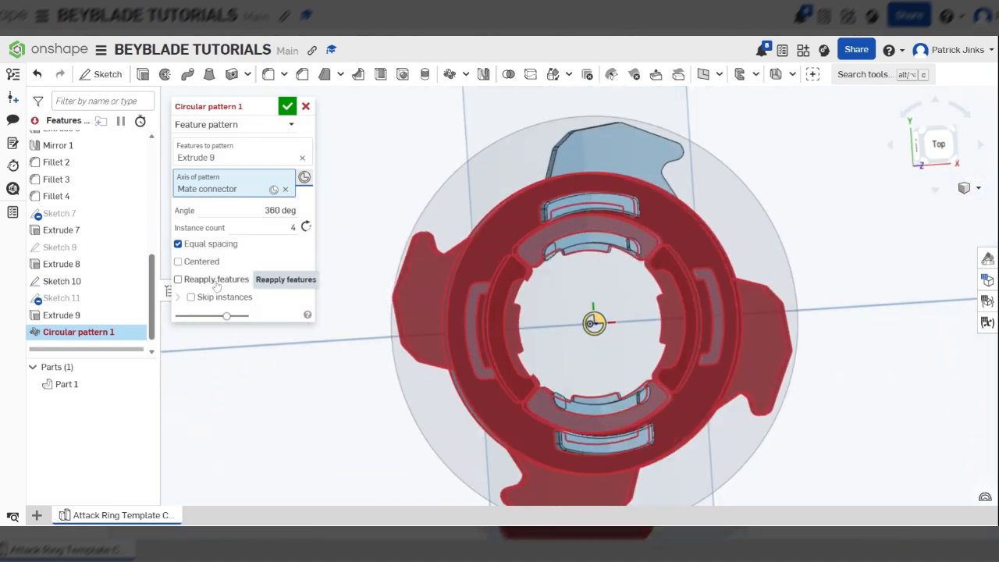
right_click_drag(634, 295, 625, 290)
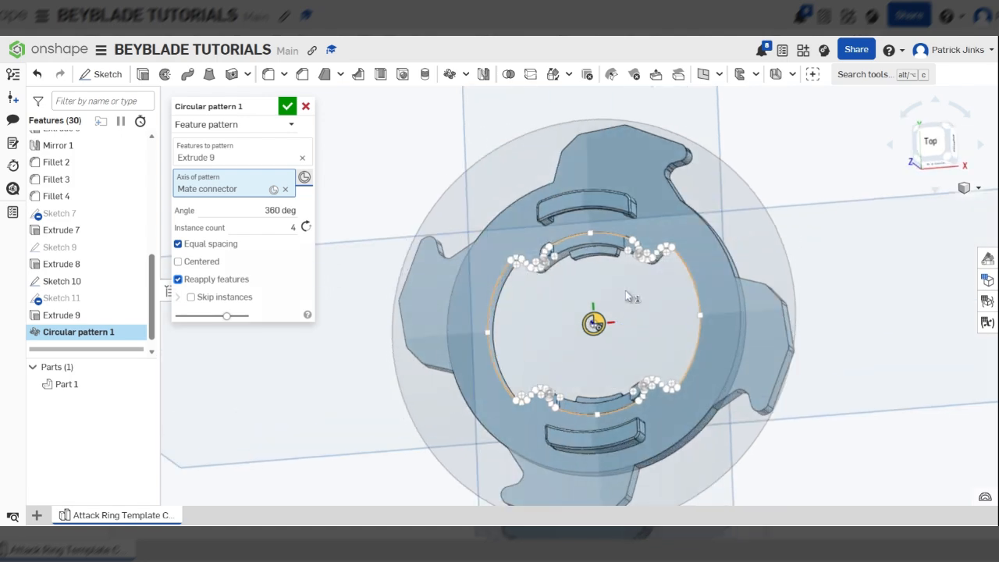
right_click_drag(472, 300, 506, 268)
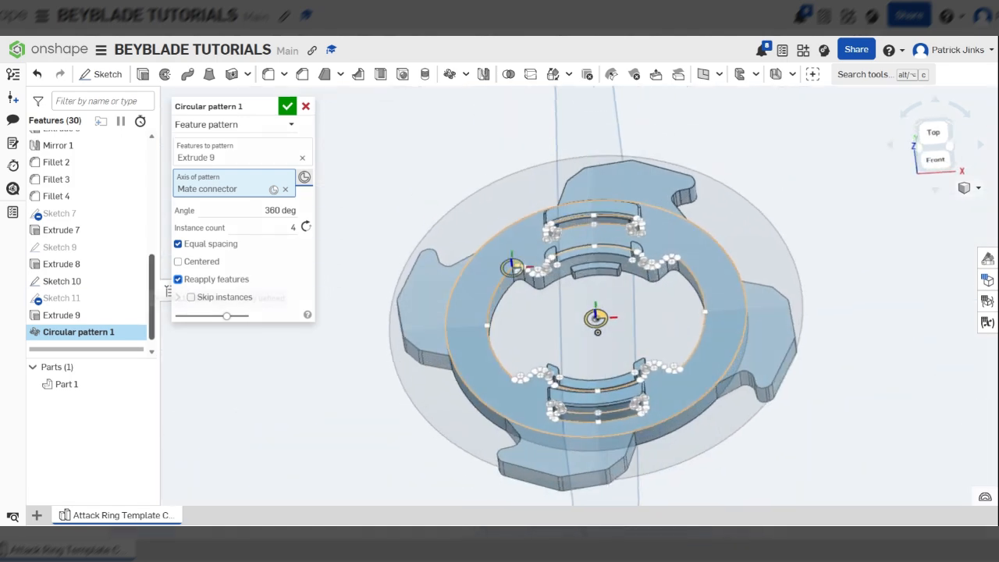
mouse_move(588, 349)
right_mouse_down()
mouse_move(546, 293)
mouse_move(587, 366)
right_mouse_up()
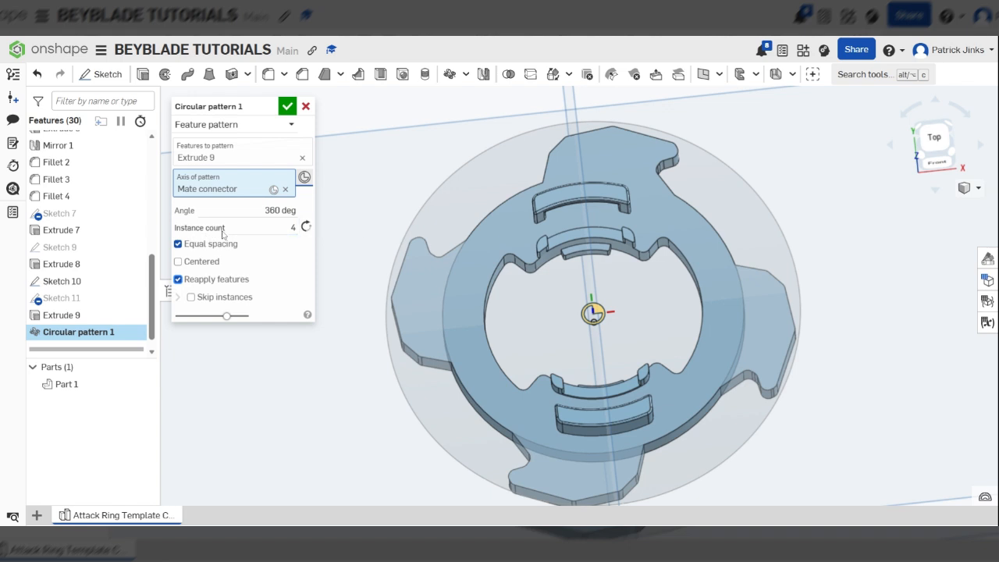
Try 3 instances in the circular pattern, settle on 5, and accept the feature.
left_click(292, 227)
key("Return")
right_click_drag(673, 235, 671, 263)
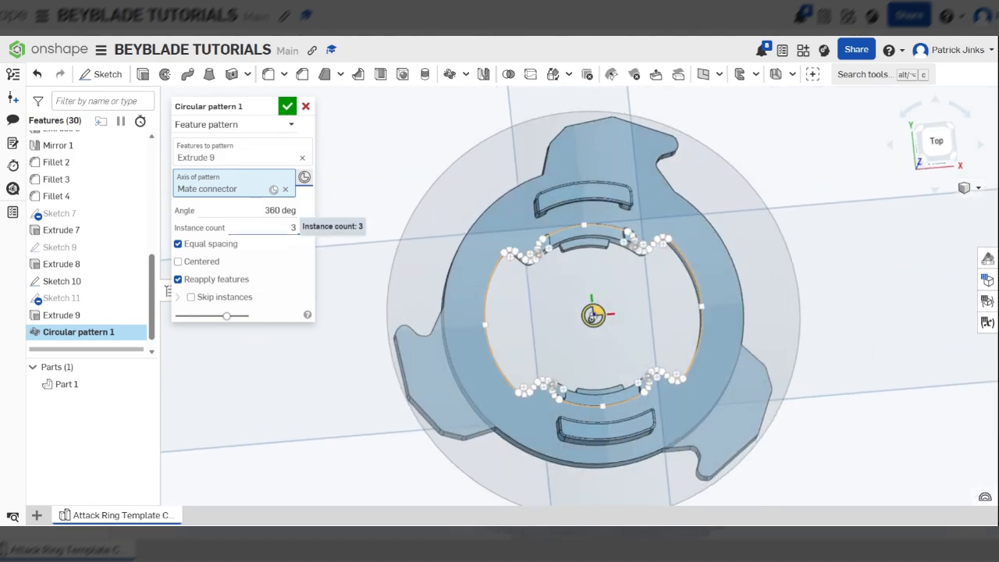
left_click(292, 227)
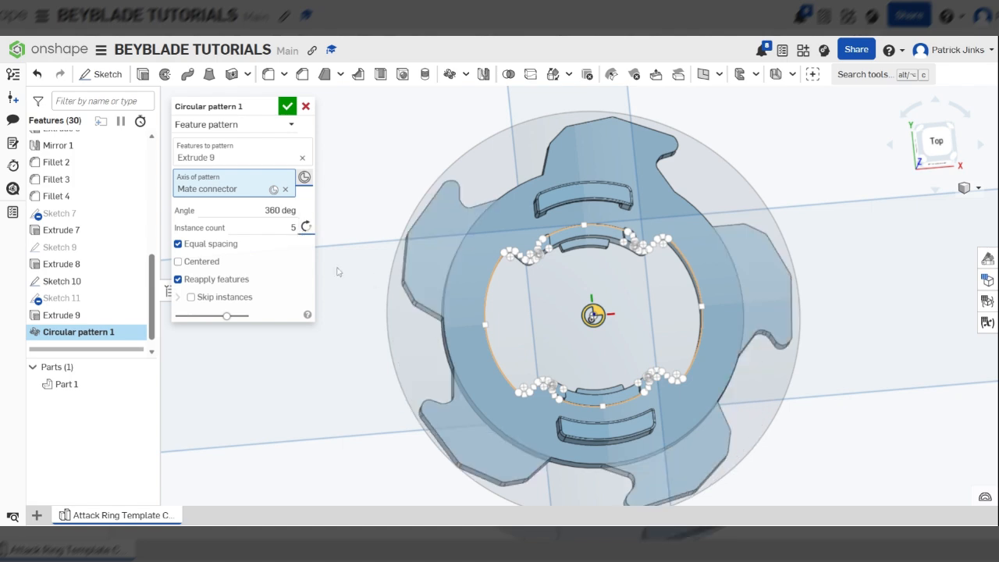
scroll(535, 263, "down", 3)
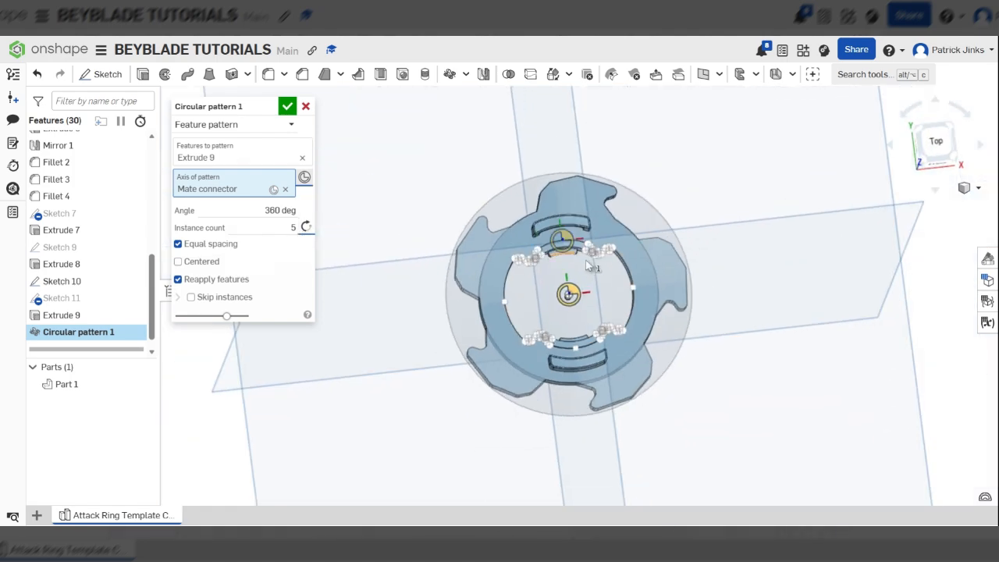
scroll(589, 295, "up", 1)
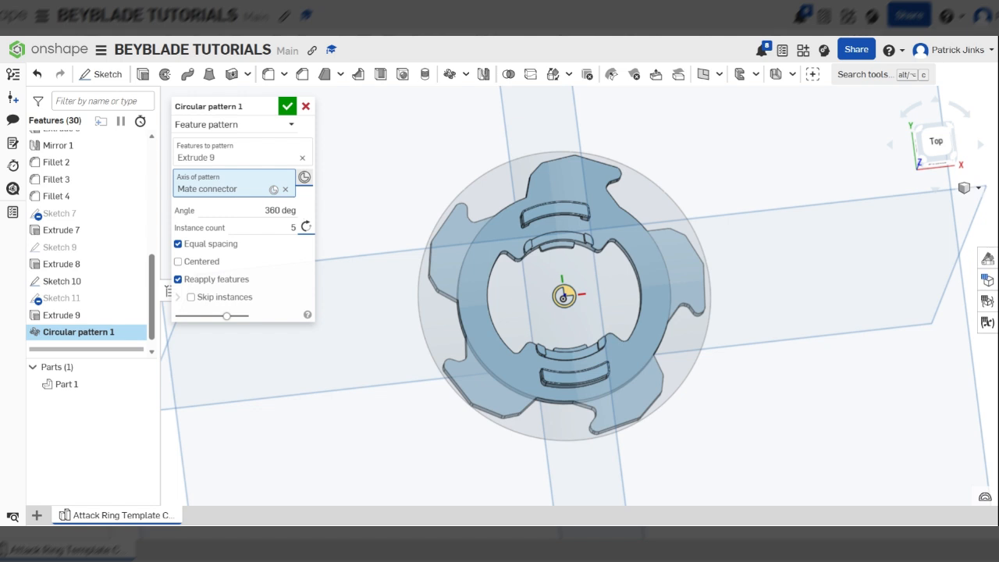
left_click(287, 107)
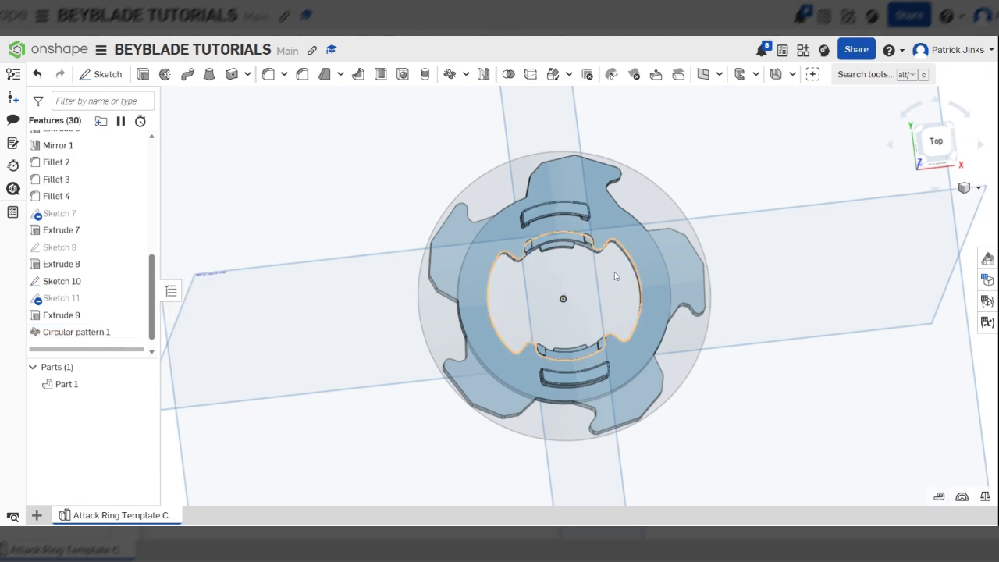
Delete the circular pattern feature and the existing blade sketch, Sketch 11.
scroll(730, 328, "down", 2)
scroll(788, 353, "up", 1)
scroll(788, 356, "up", 1)
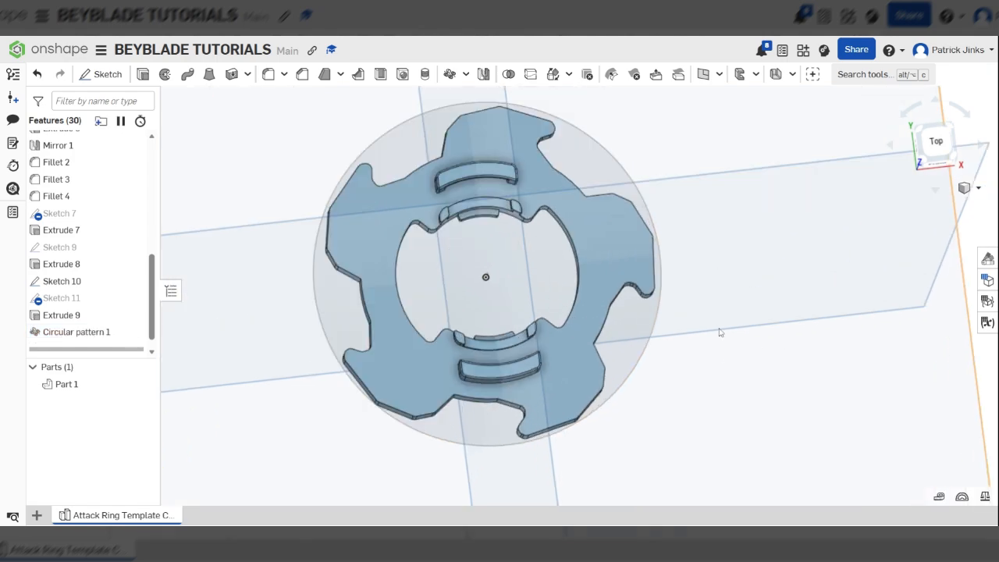
mouse_move(718, 334)
right_mouse_down()
mouse_move(715, 294)
mouse_move(738, 288)
mouse_move(721, 236)
mouse_move(742, 174)
mouse_move(716, 345)
right_mouse_up()
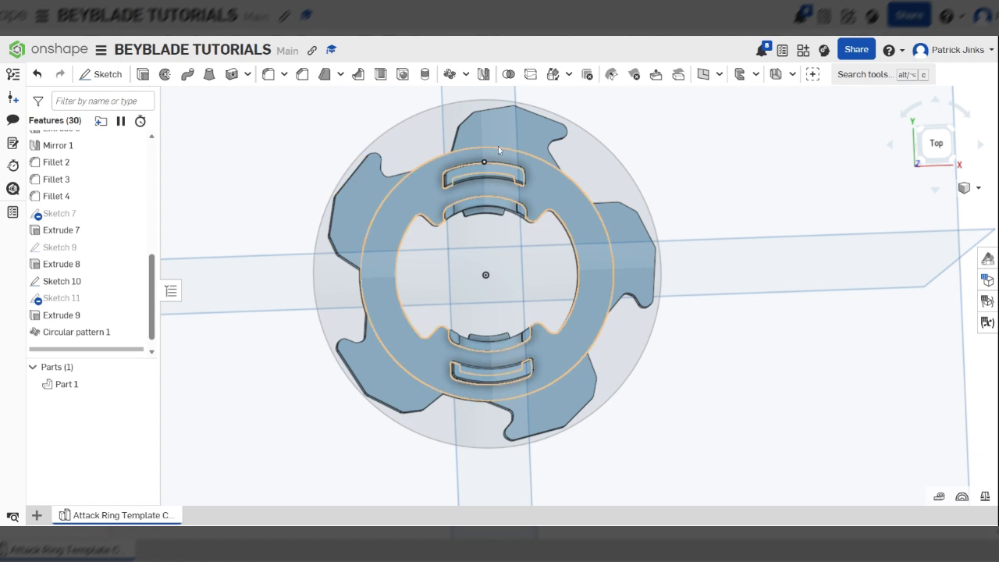
left_click(80, 334)
key("Delete")
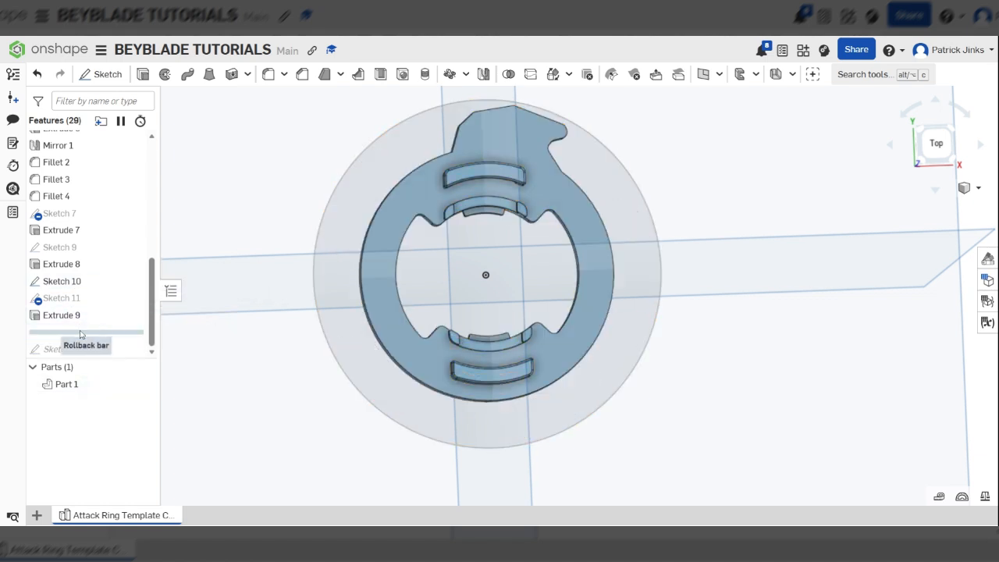
left_click(84, 303)
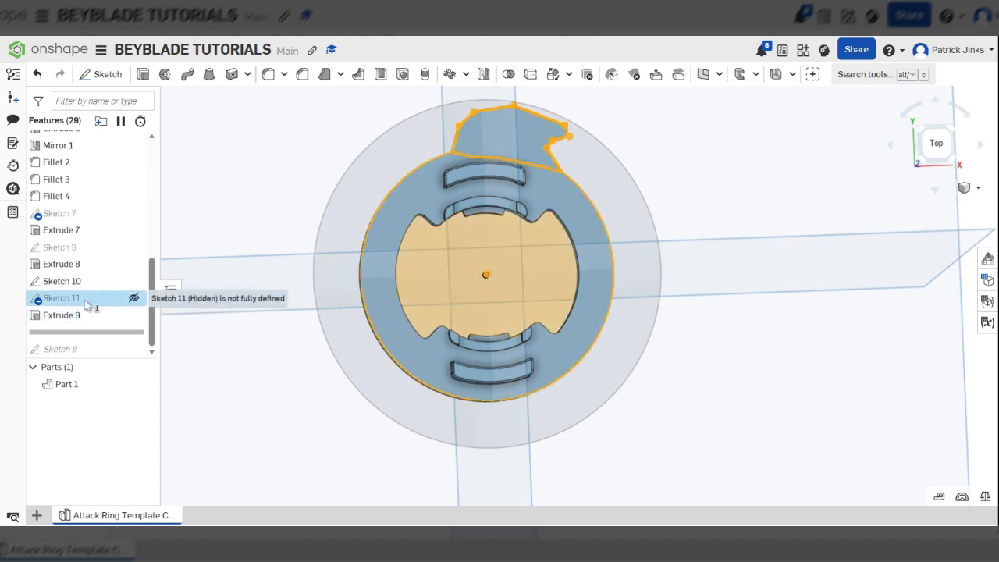
key("Delete")
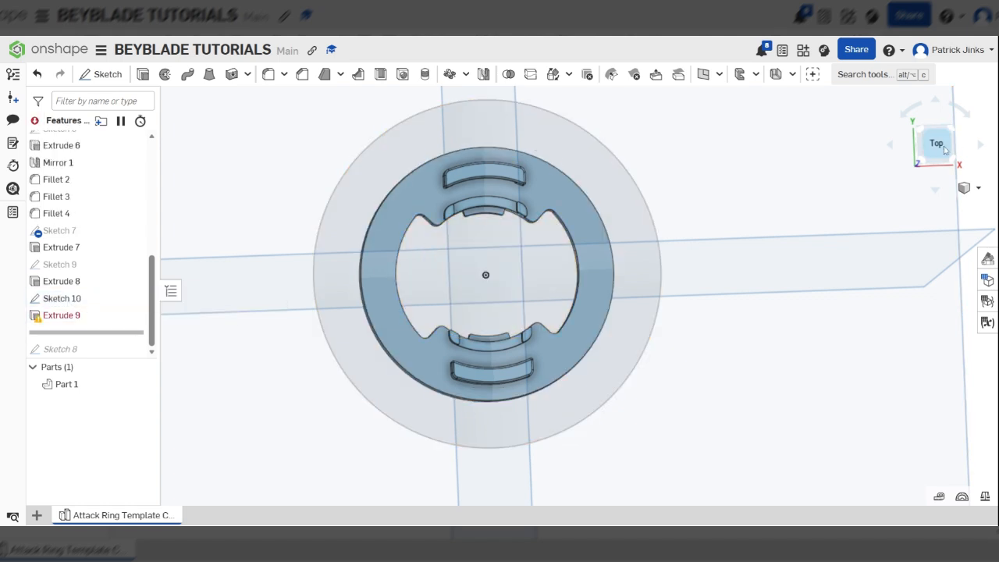
Start a new sketch on the face of Sketch 10 and draw three connected lines outward from the ring's outer edge, the middle one about 3.9 mm.
left_click(944, 148)
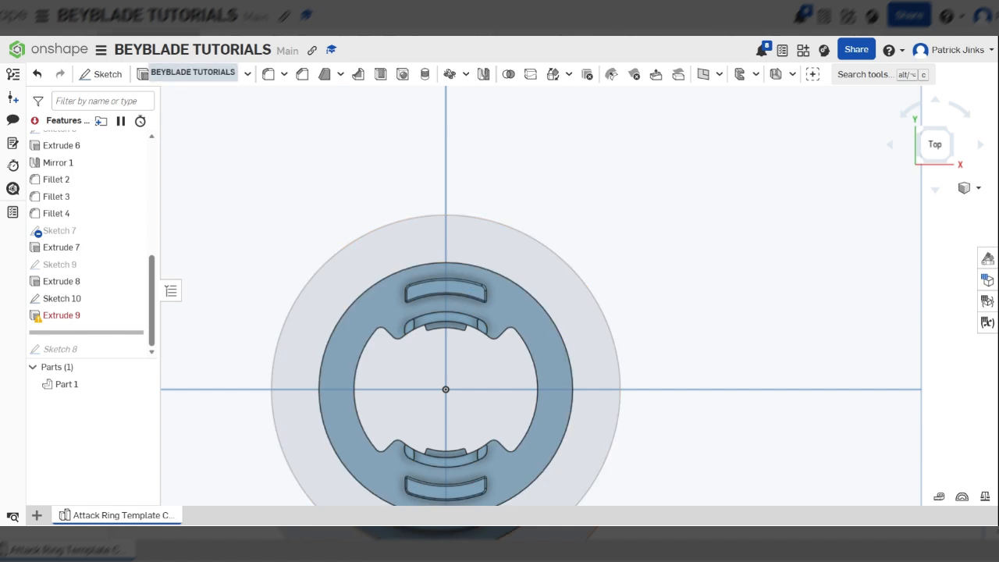
left_click(100, 78)
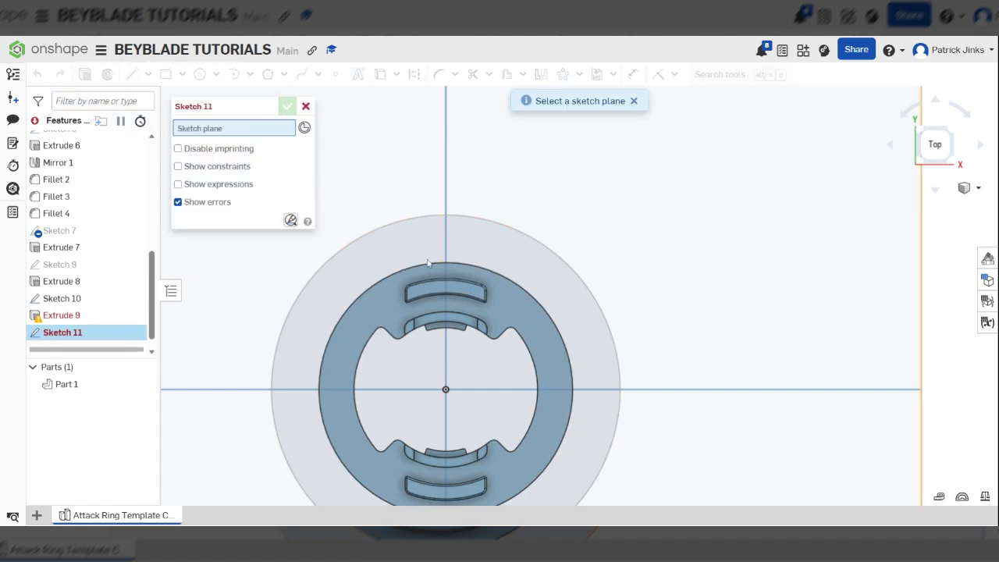
left_click(367, 327)
left_click(132, 74)
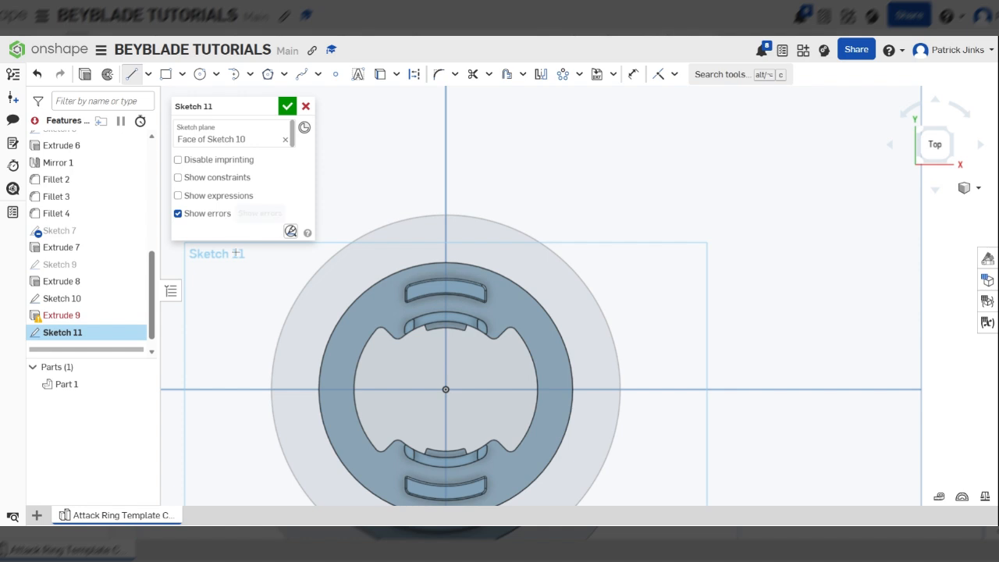
scroll(260, 276, "up", 5)
left_click(451, 323)
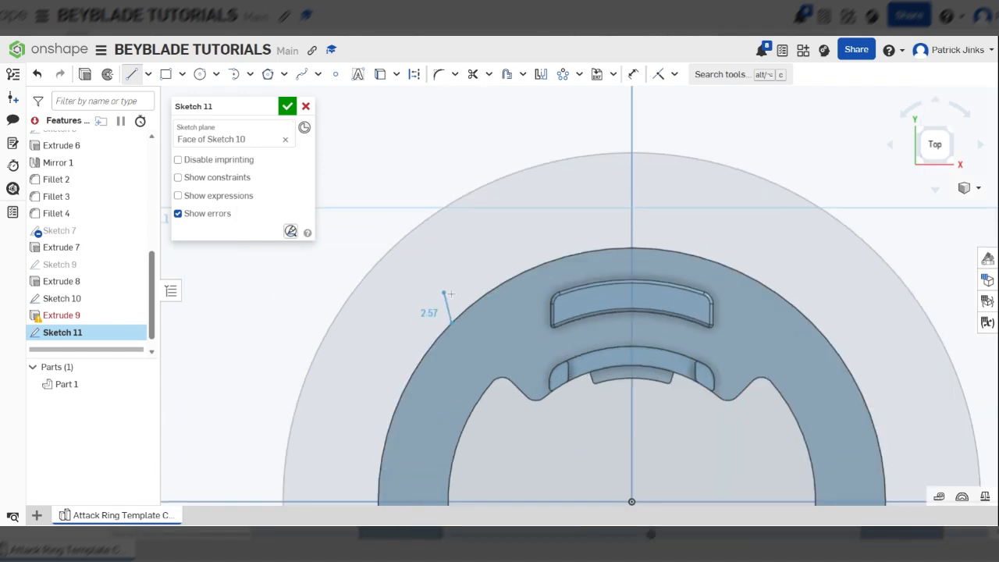
left_click(452, 292)
left_click(467, 247)
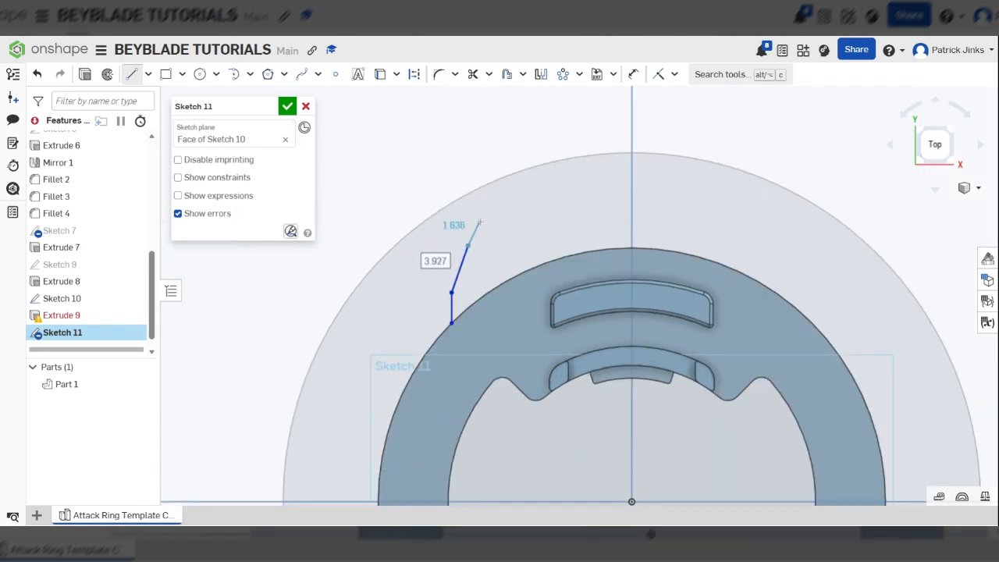
Draw a three-point arc of about 23.5 mm radius from the end of the last line, over the ring and inside the outer circle.
left_click(250, 74)
left_click(252, 98)
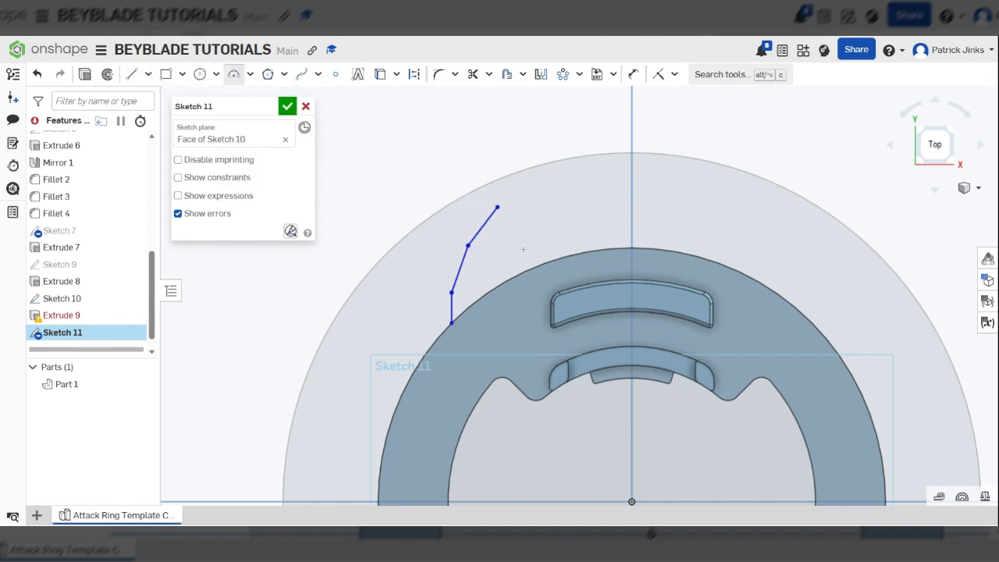
left_click(496, 207)
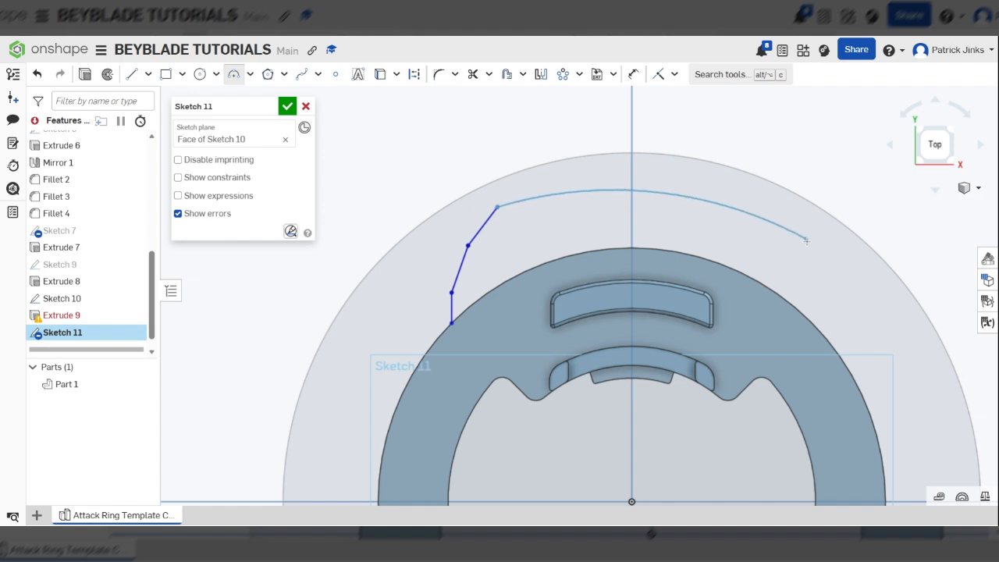
left_click(877, 289)
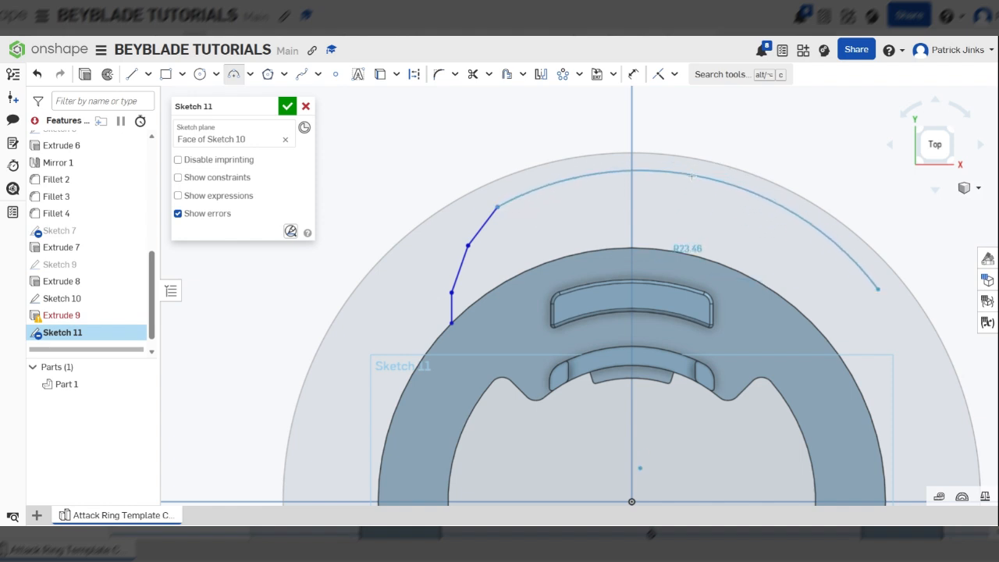
left_click(692, 177)
scroll(692, 177, "down", 3)
scroll(697, 183, "up", 3)
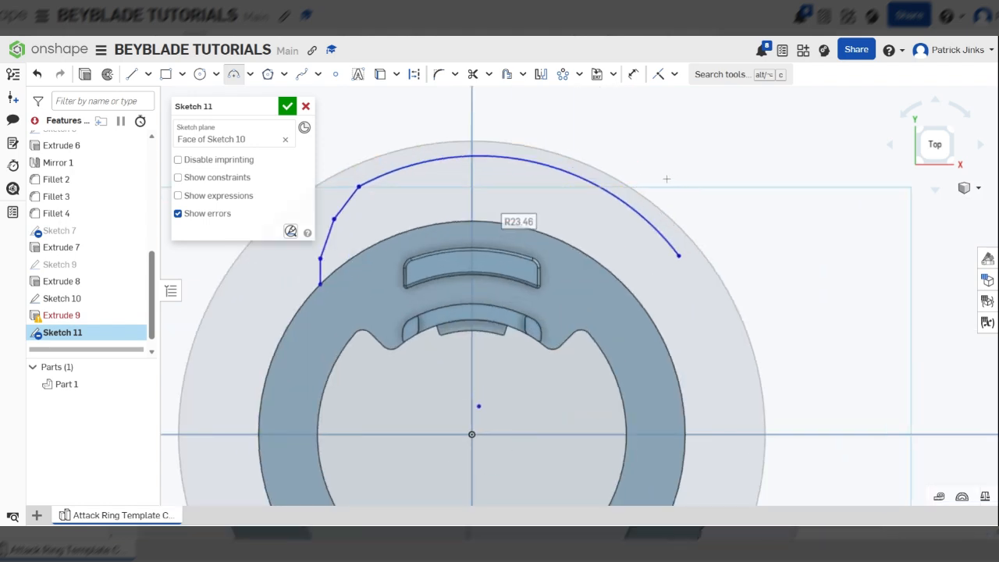
Draw a three-point arc of about 24.6 mm radius from the blade outline's outer tip back onto the ring body.
scroll(497, 203, "up", 1)
scroll(812, 277, "down", 1)
scroll(670, 288, "up", 1)
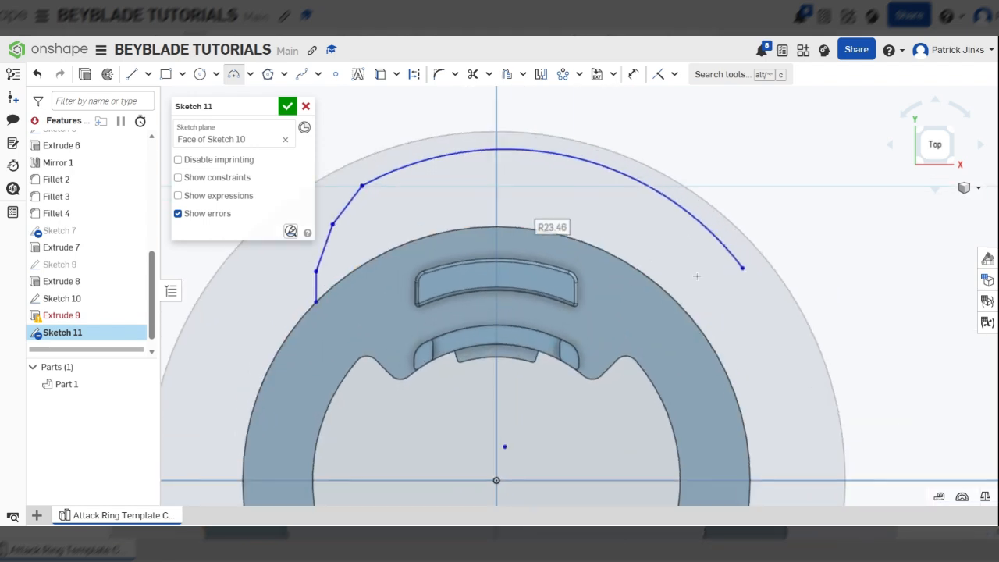
scroll(696, 276, "up", 1)
left_click(131, 74)
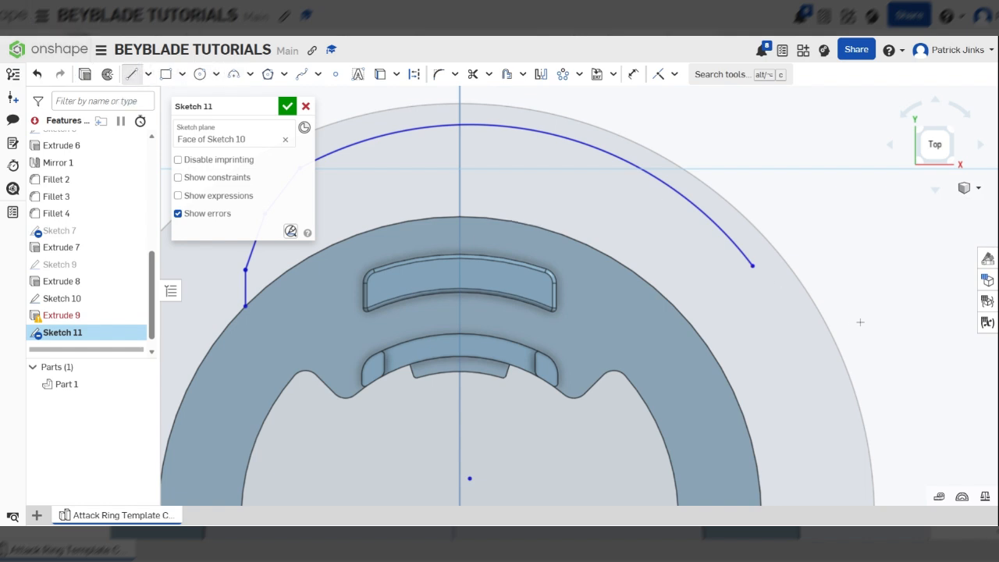
left_click(233, 73)
left_click(752, 265)
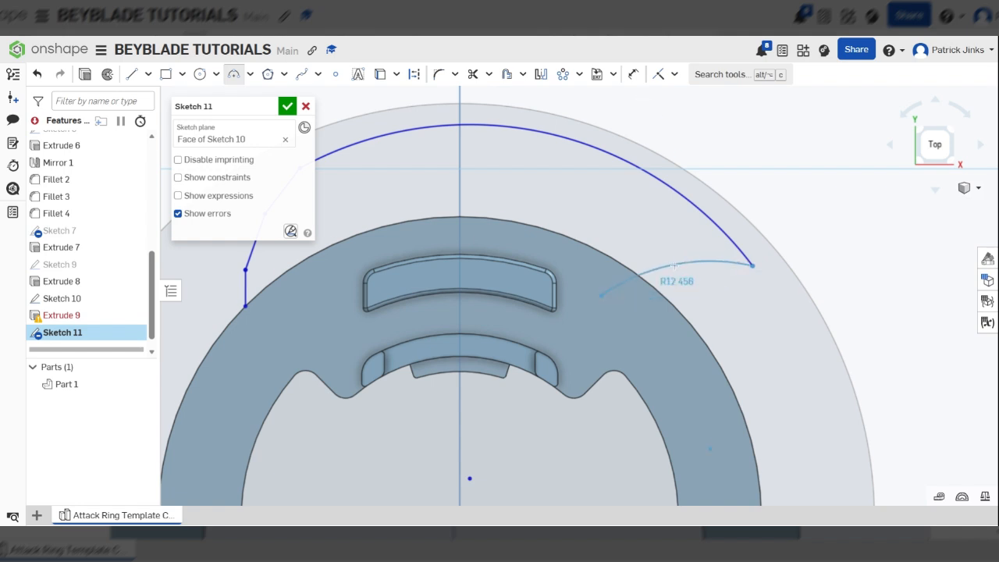
left_click(675, 273)
scroll(695, 297, "down", 3)
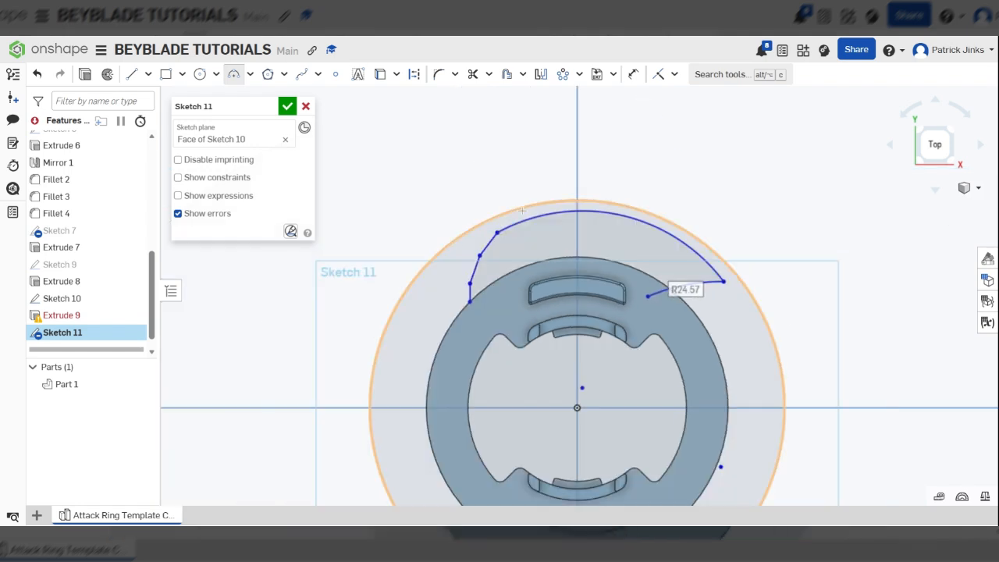
scroll(598, 209, "up", 5)
scroll(612, 216, "down", 5)
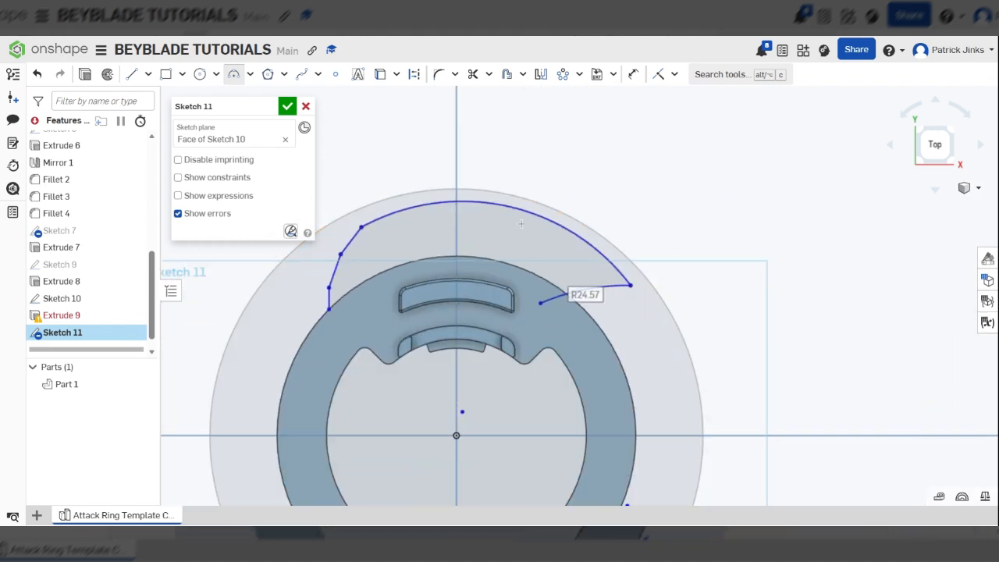
scroll(473, 205, "up", 5)
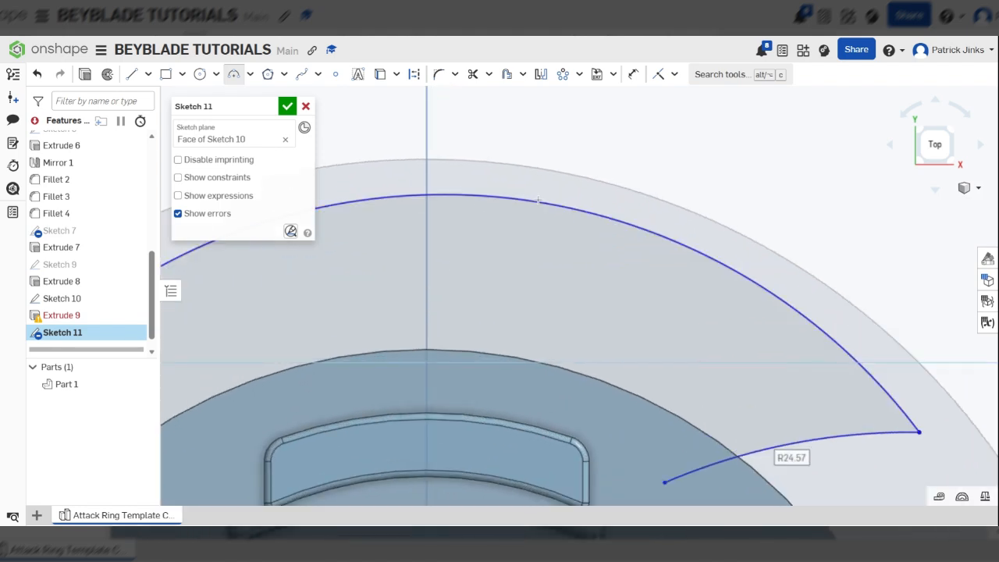
scroll(538, 200, "down", 5)
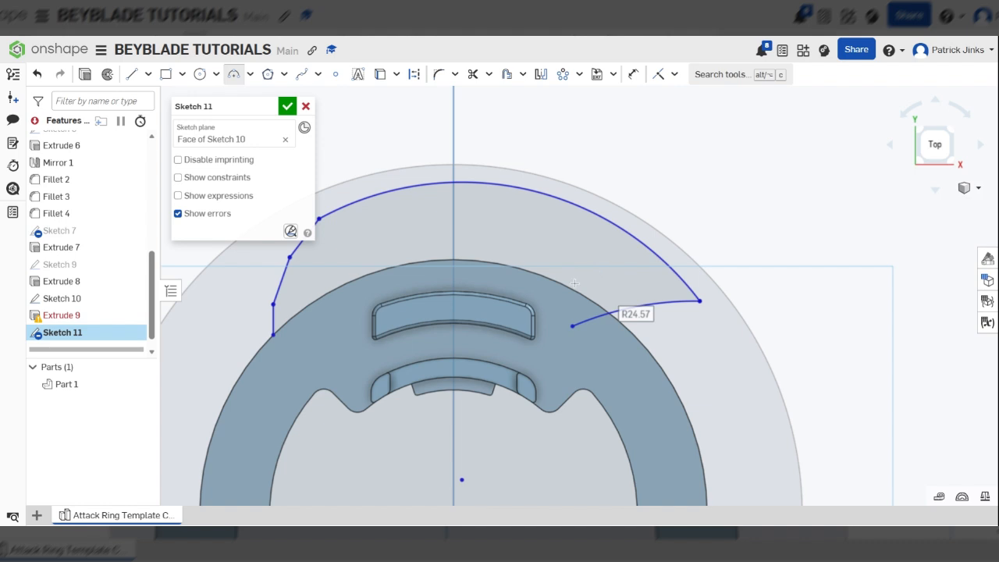
scroll(683, 309, "up", 3)
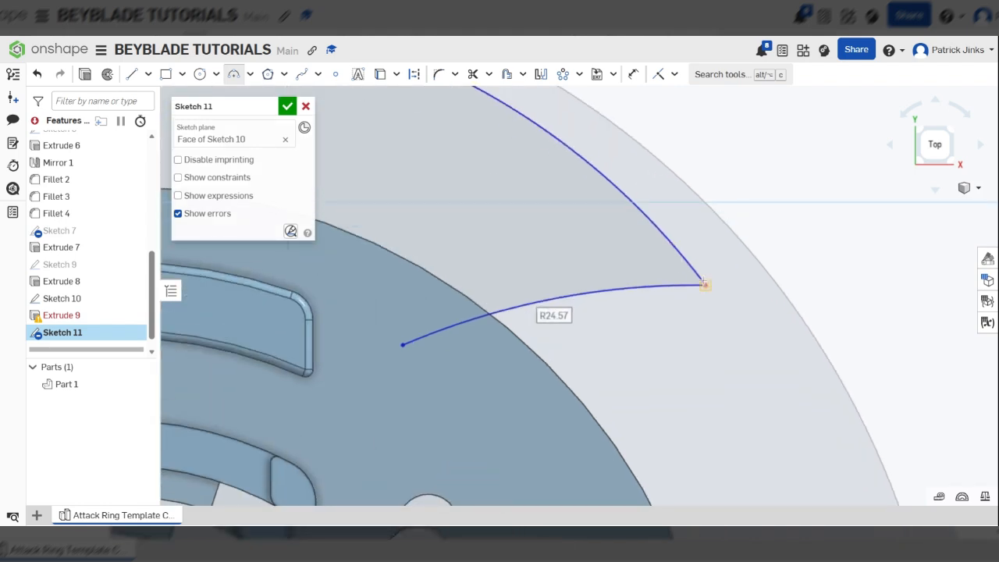
scroll(705, 284, "down", 3)
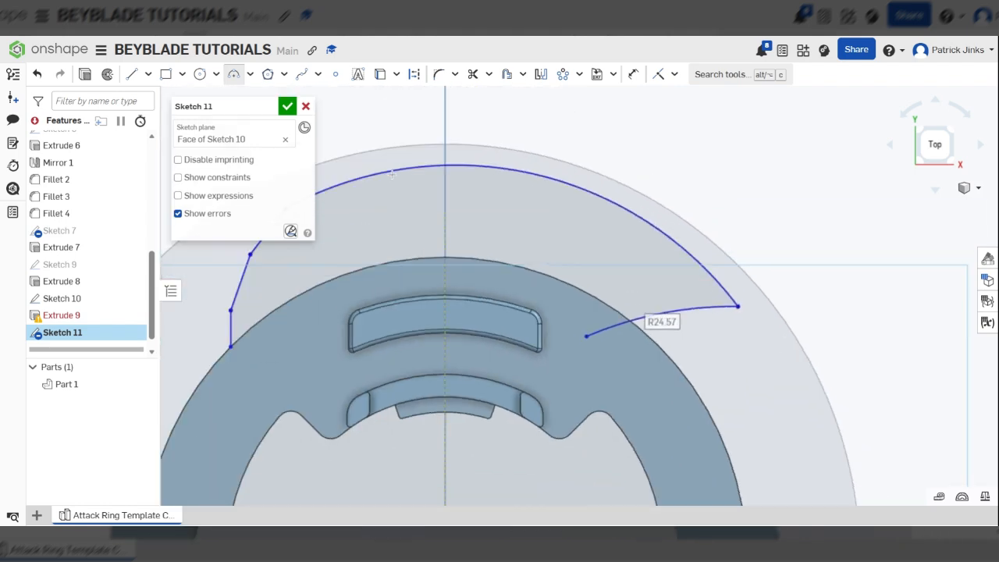
scroll(440, 183, "up", 3)
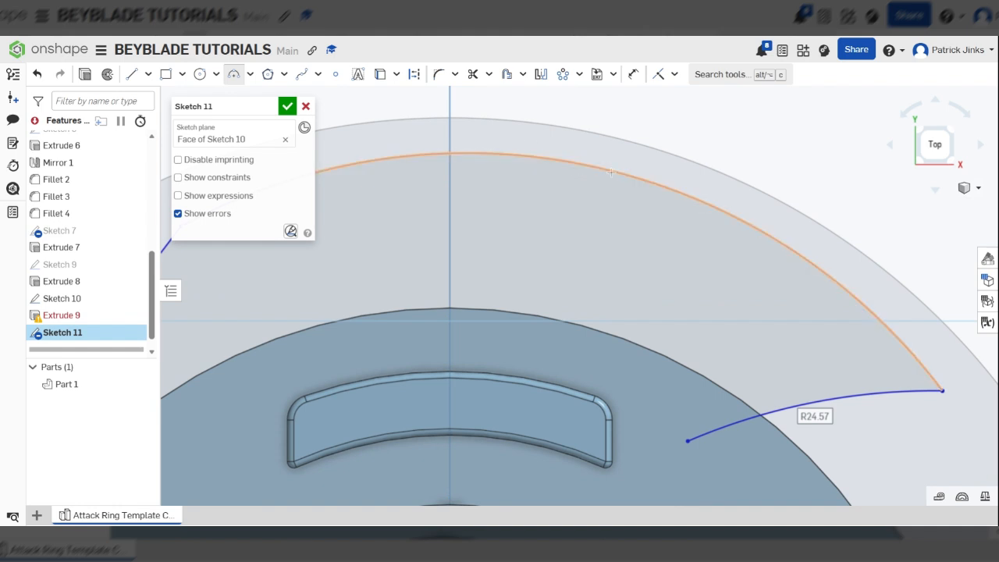
scroll(578, 167, "down", 3)
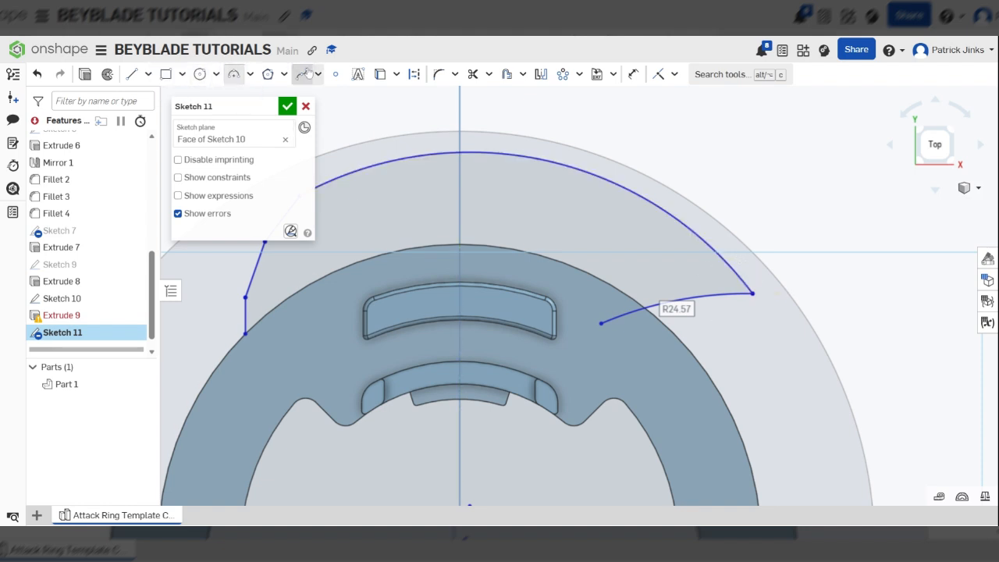
Round the pointed tip where the two blade arcs meet with a 1 mm sketch fillet.
left_click(438, 74)
left_click(753, 293)
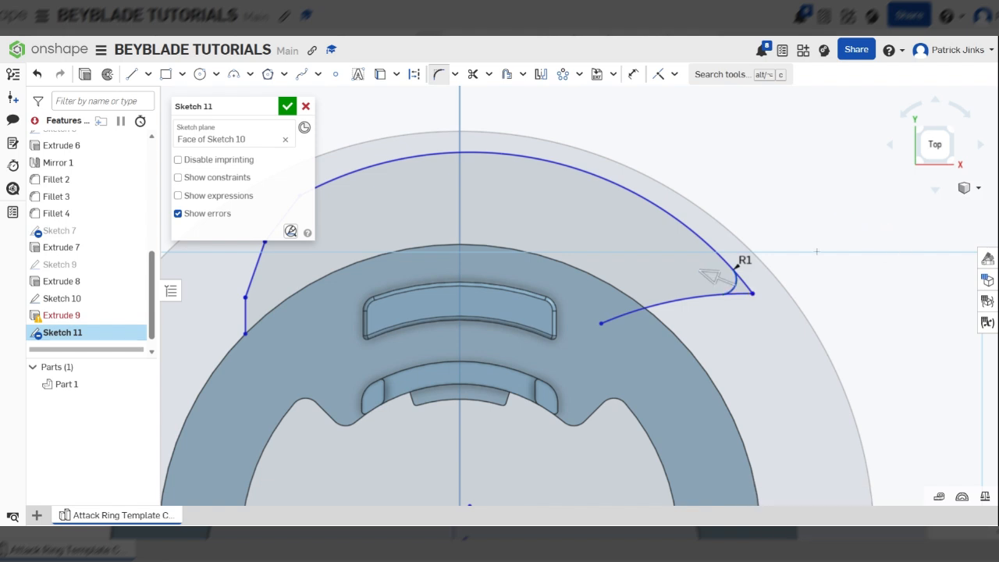
scroll(826, 250, "down", 2)
Fillet the three corners between the connected lines and the large arc with a radius of about 7.5 mm.
scroll(453, 203, "up", 1)
scroll(608, 282, "up", 2)
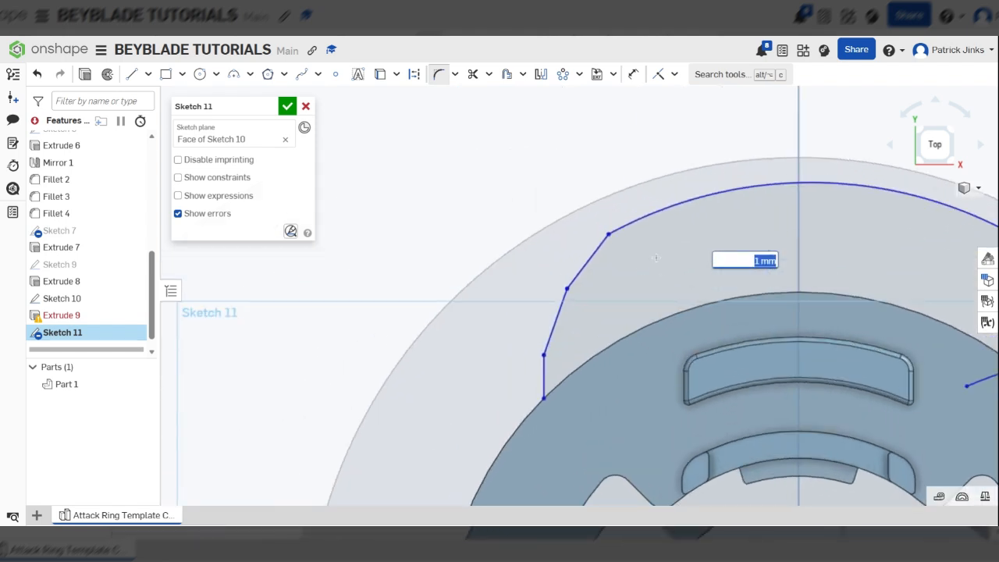
left_click(608, 234)
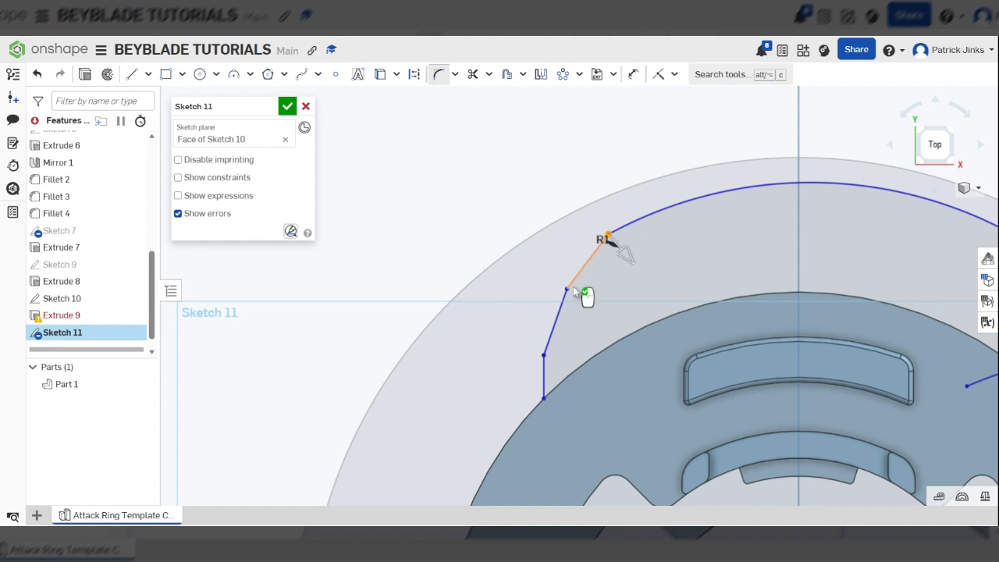
left_click(567, 288)
left_click(543, 355)
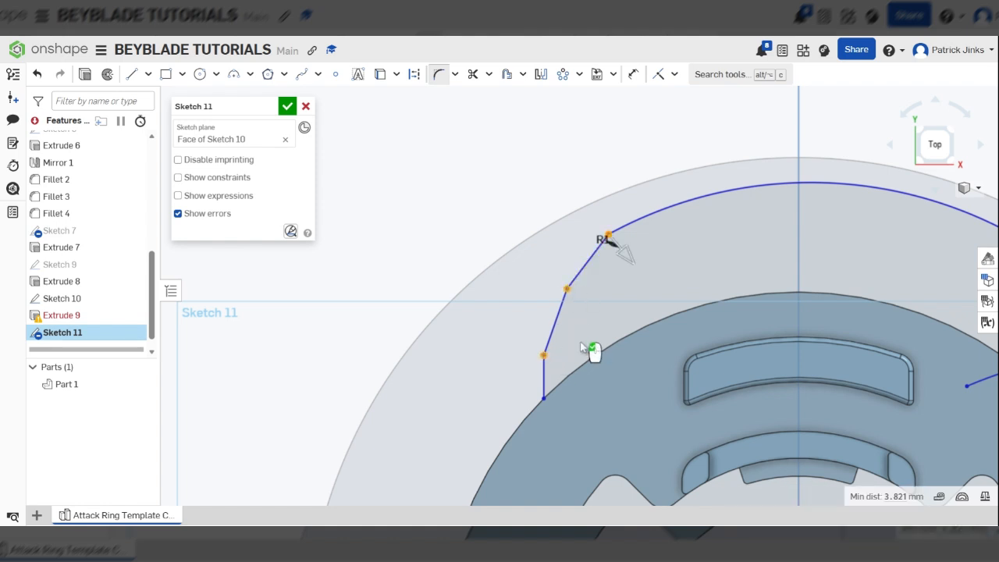
left_click_drag(625, 255, 687, 334)
left_click(562, 176)
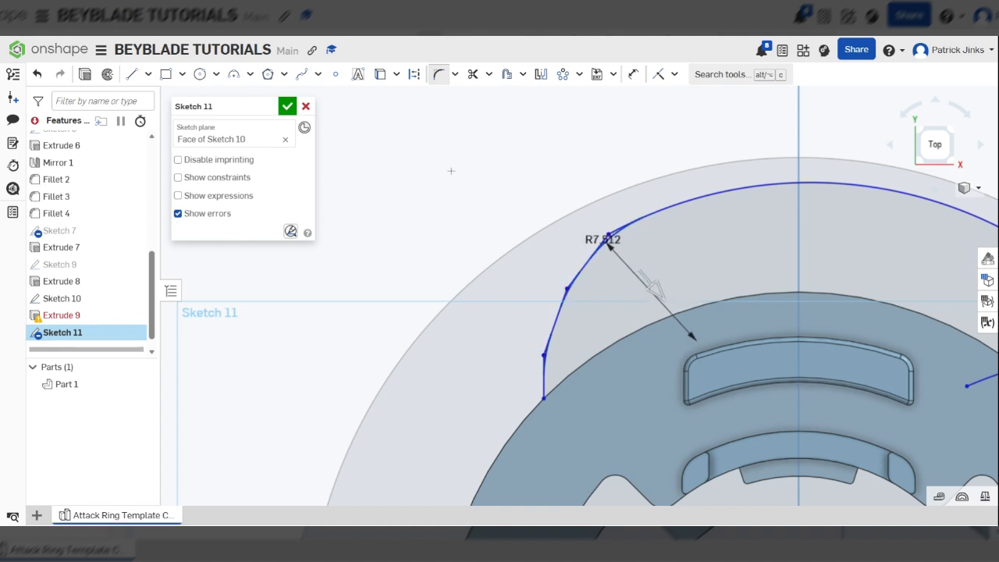
Close the blade outline with five connected lines across the ring body above the raised slot, the middle one about 4.9 mm long.
scroll(385, 194, "down", 5)
scroll(590, 231, "up", 3)
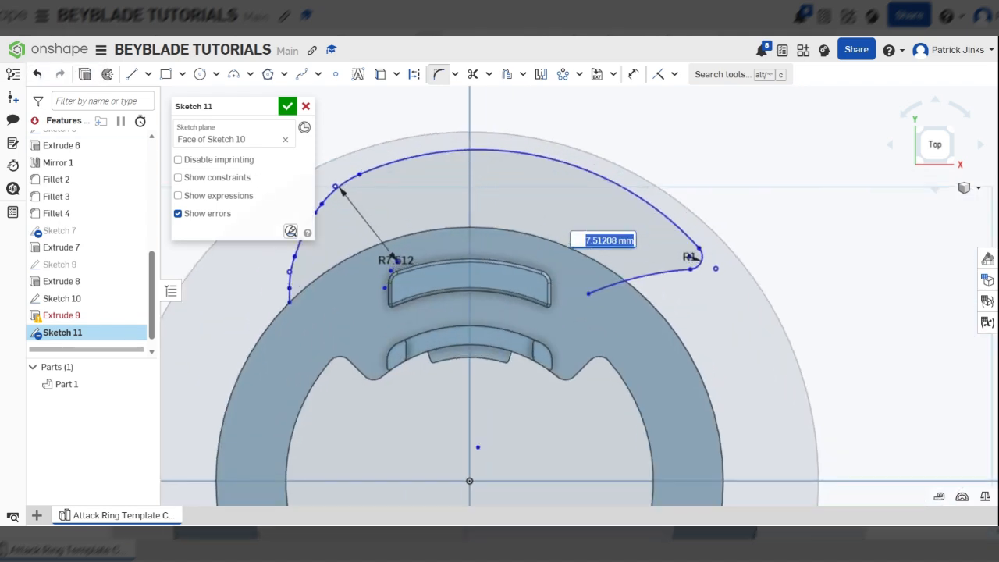
left_click(132, 74)
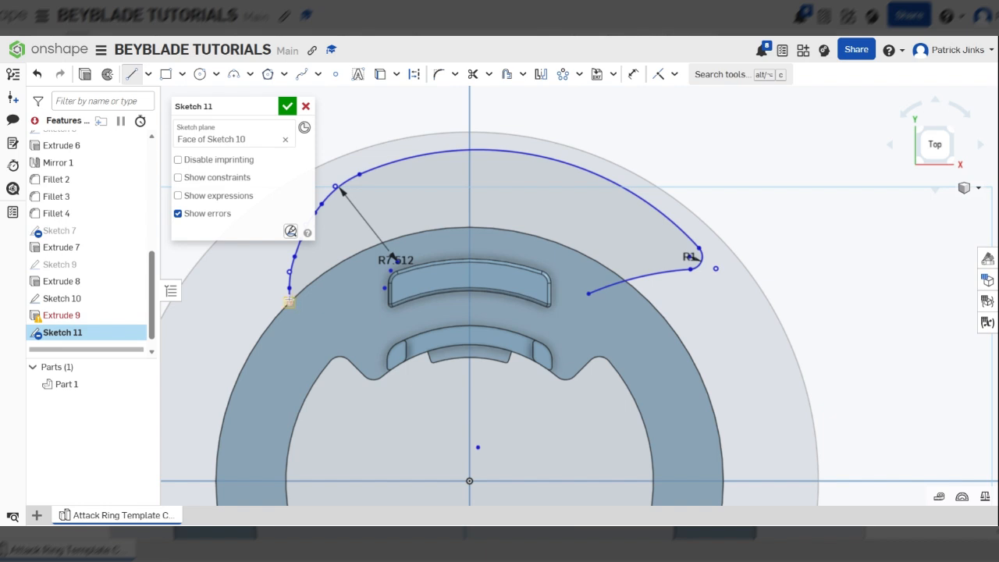
left_click(366, 268)
left_click(457, 248)
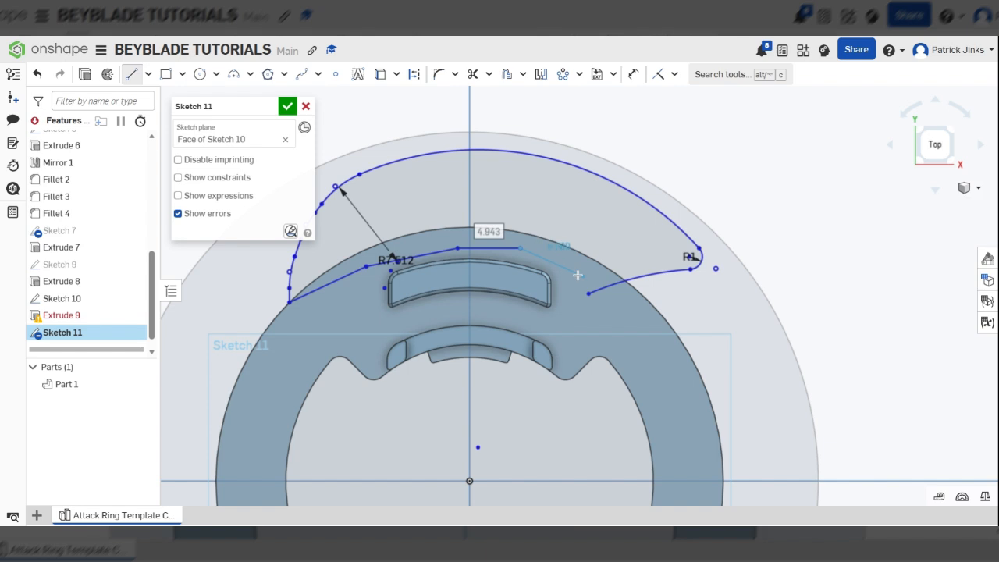
left_click(572, 271)
left_click(588, 294)
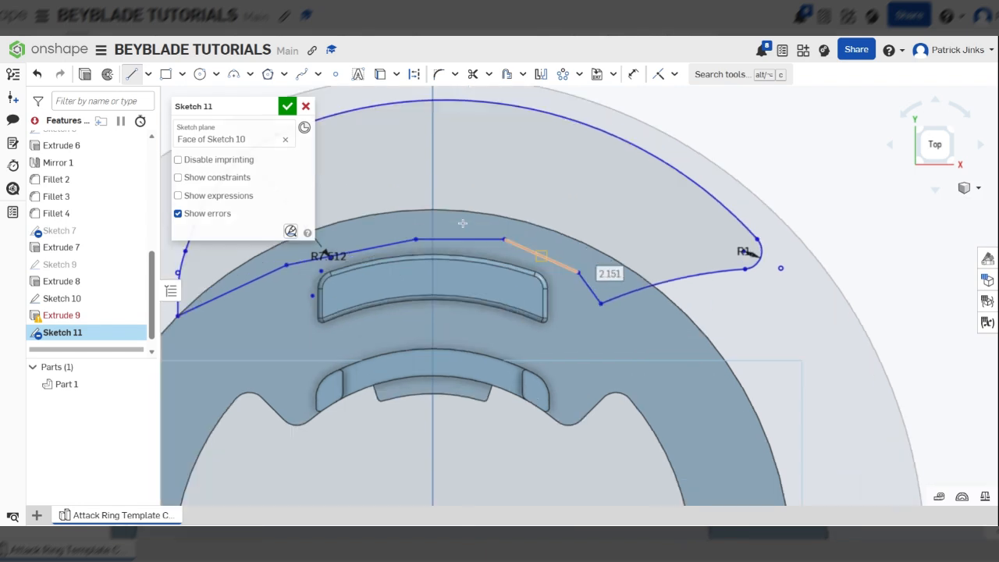
Extrude the closed blade regions of Sketch 11 by 3 mm in the opposite direction, adding them to Part 1.
scroll(546, 275, "up", 2)
left_click(84, 74)
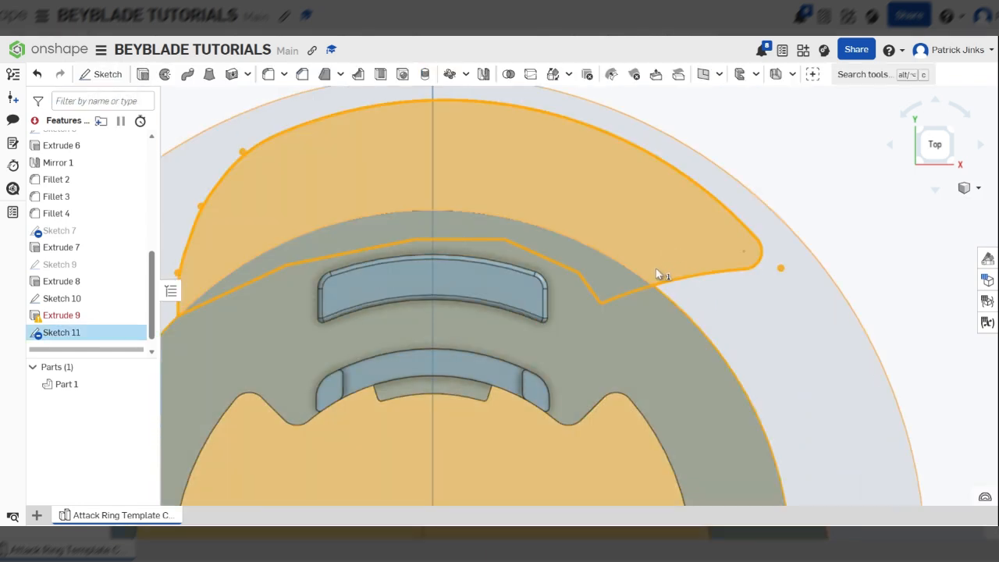
left_click(285, 215)
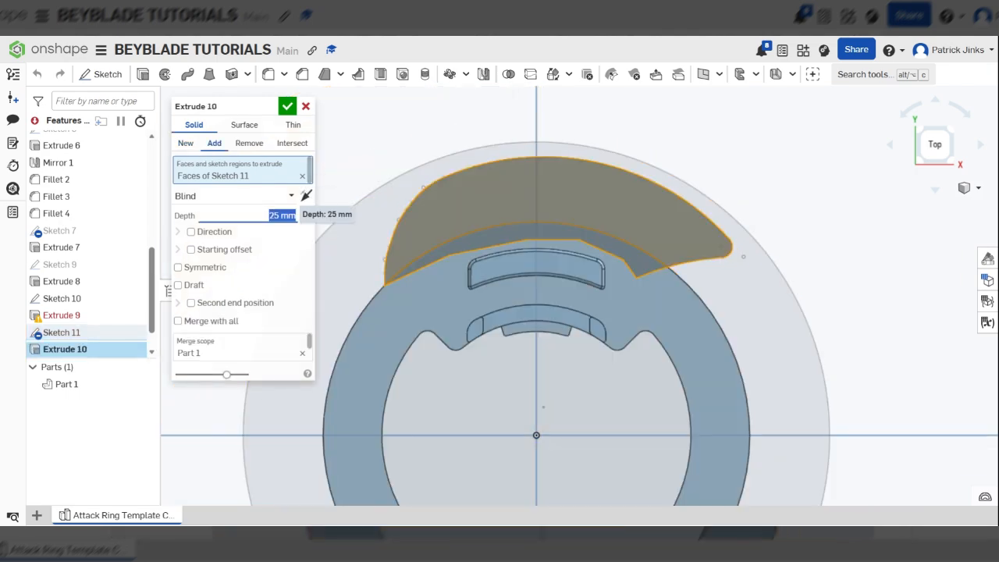
type("3")
key("Return")
left_click(305, 195)
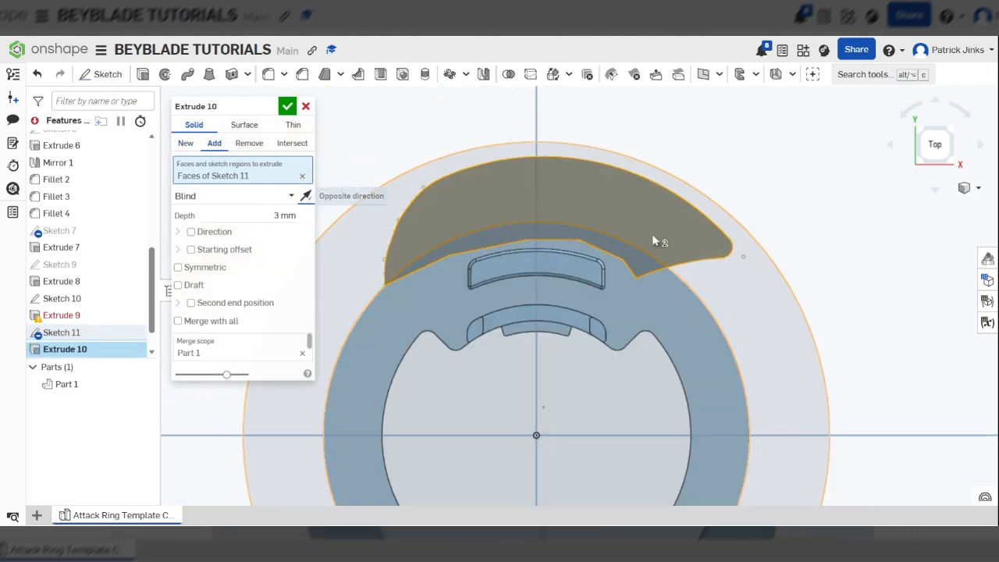
right_click_drag(652, 233, 612, 244)
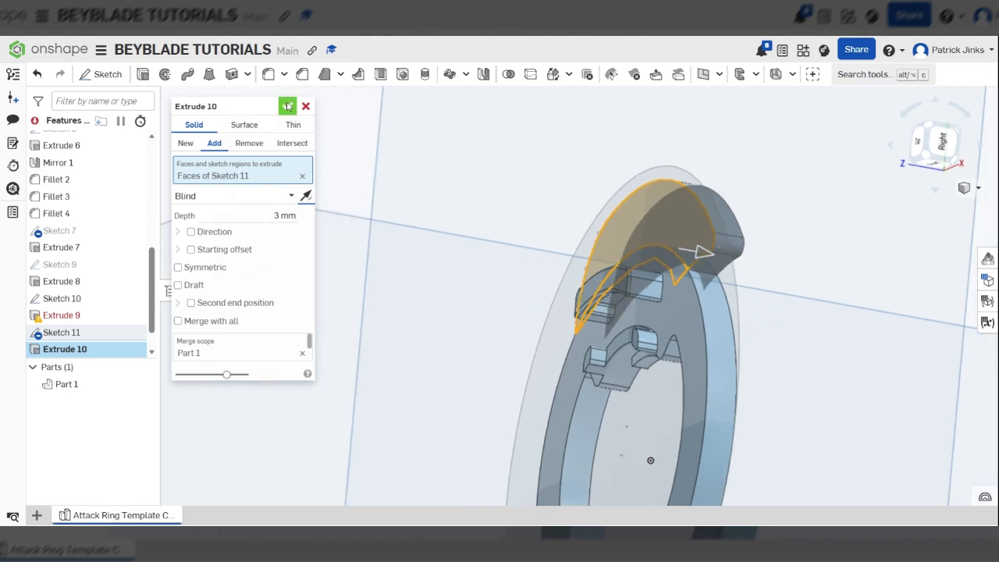
left_click(287, 107)
Start a circular pattern of type Feature pattern with the ring's inner circular edge as its axis.
scroll(664, 250, "down", 3)
right_click_drag(713, 244, 601, 245)
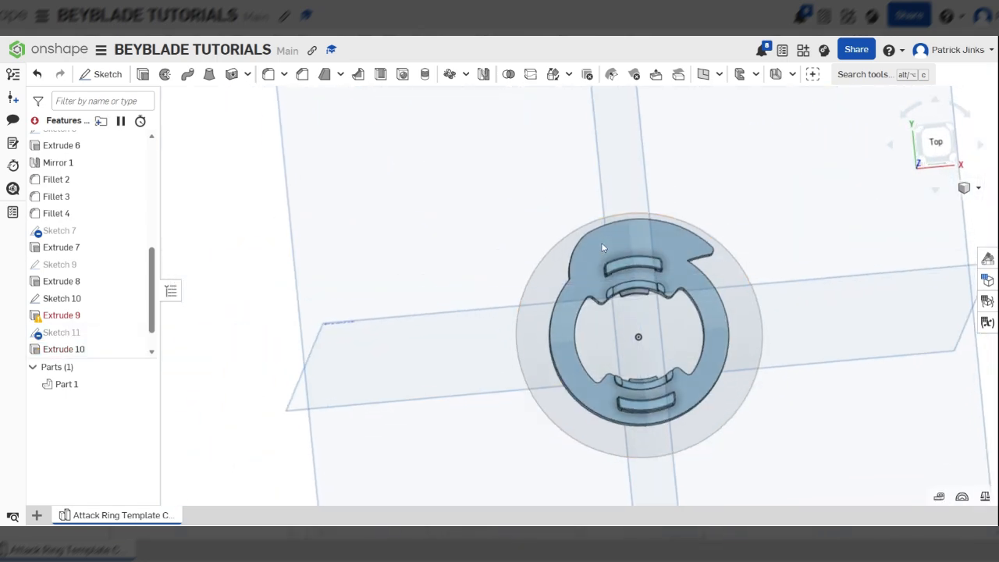
left_click(449, 74)
scroll(594, 246, "up", 2)
left_click(239, 126)
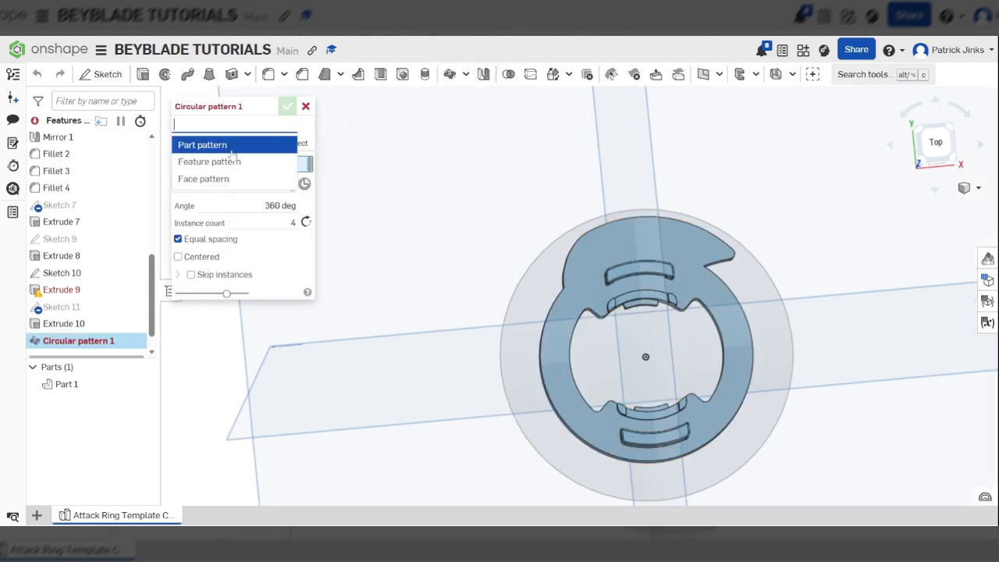
left_click(231, 163)
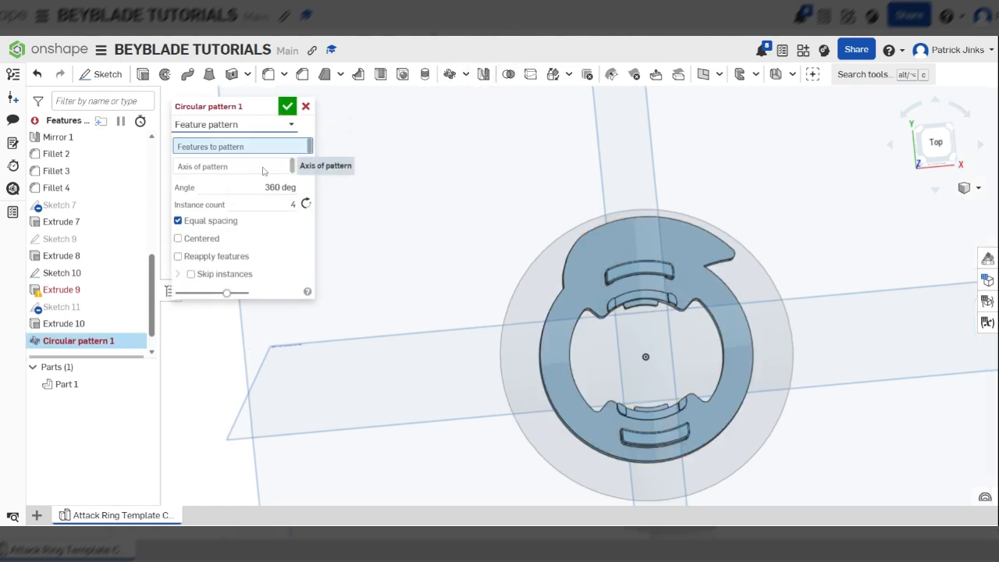
left_click(263, 168)
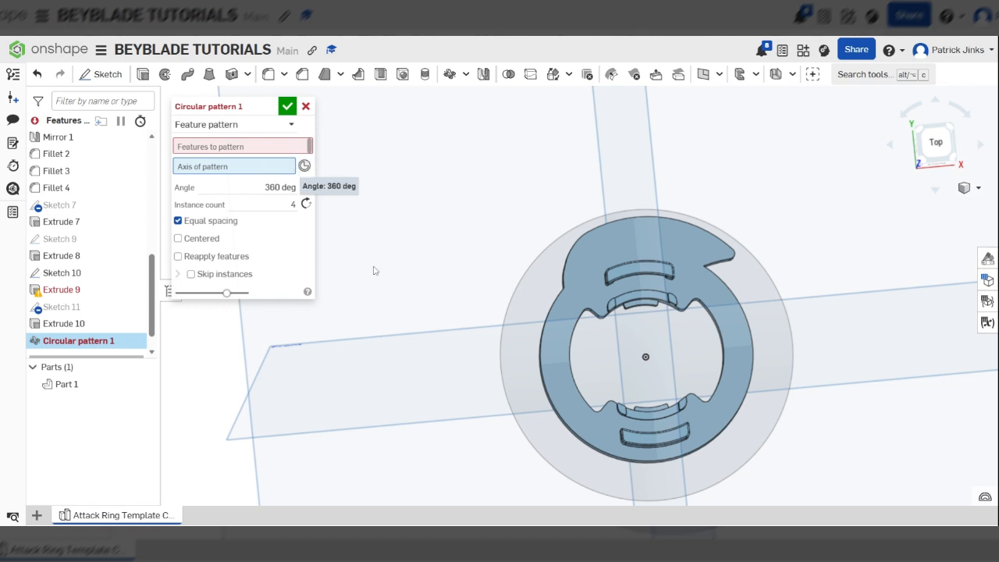
left_click(567, 369)
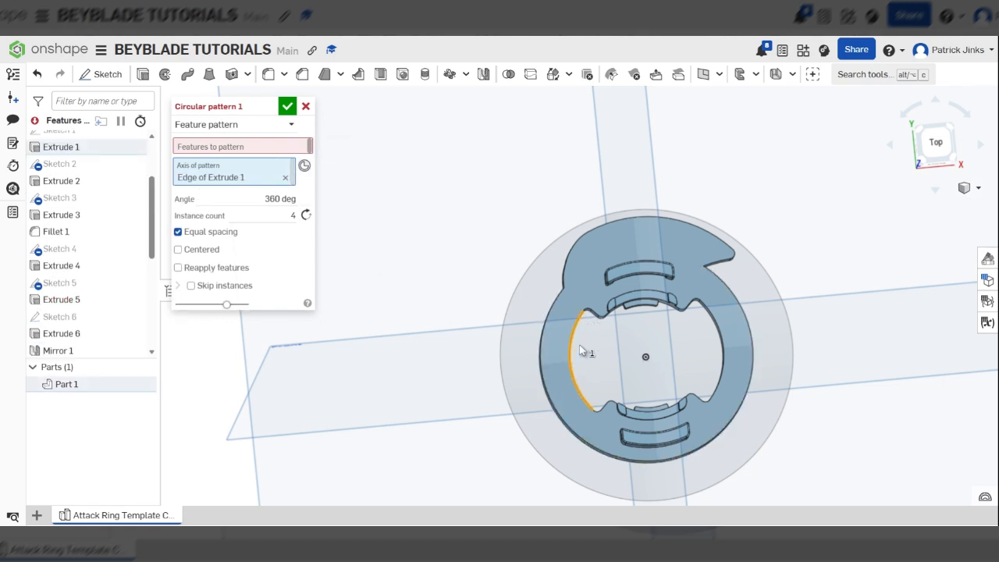
Select the blade extrusion, Extrude 10, as the feature to pattern.
left_click(936, 143)
scroll(537, 268, "up", 5)
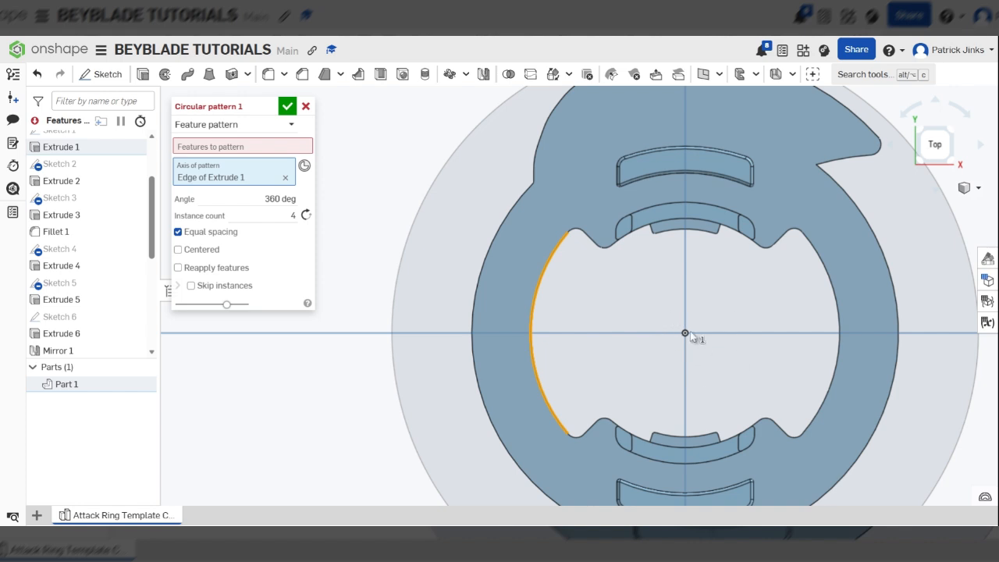
scroll(685, 194, "up", 5)
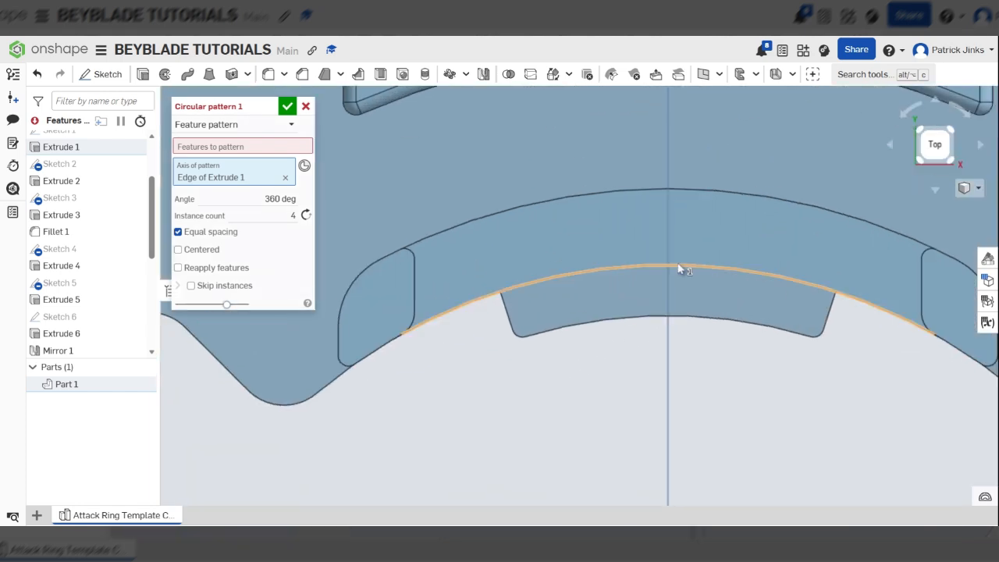
scroll(427, 201, "up", 3)
scroll(427, 201, "up", 3)
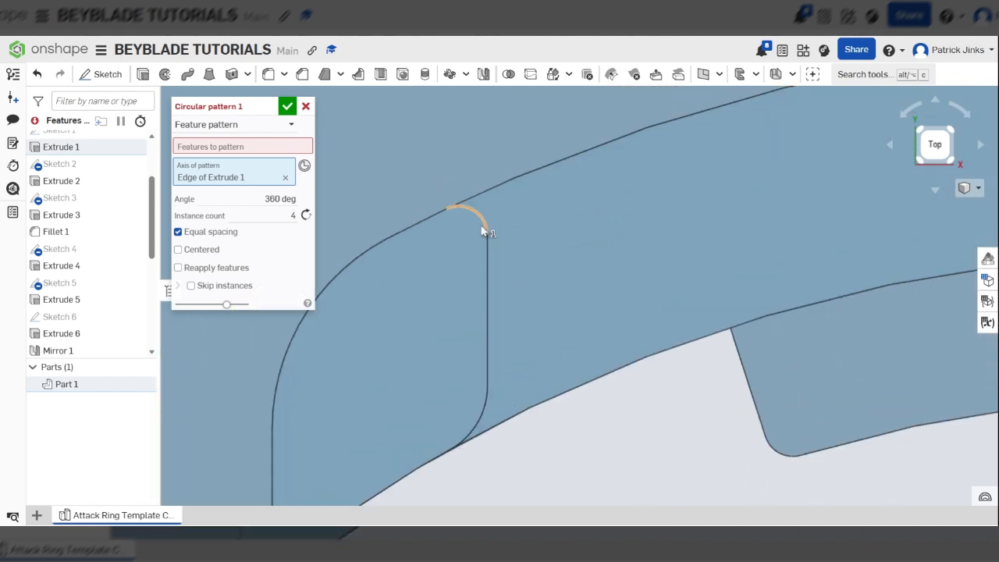
scroll(484, 231, "down", 10)
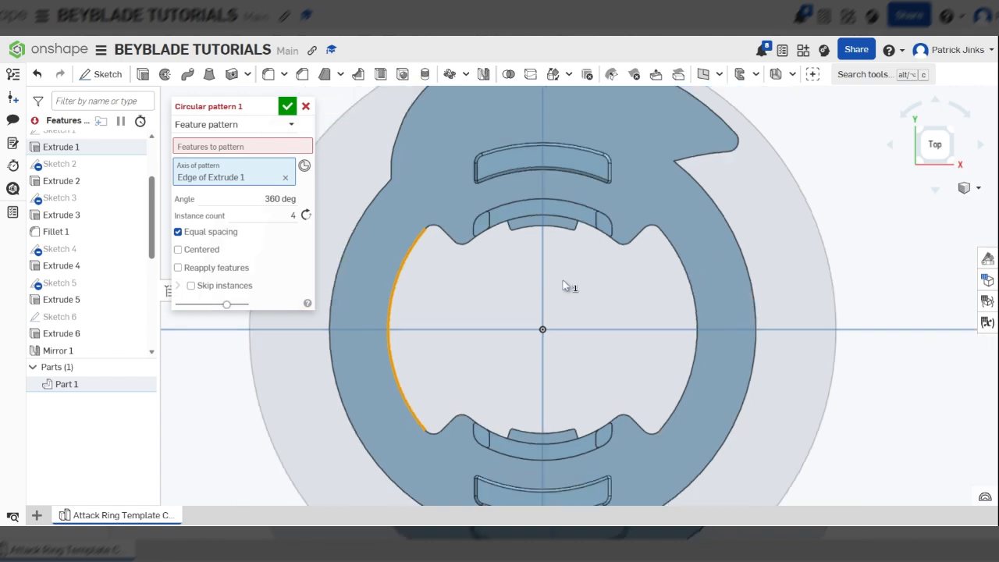
left_click(301, 147)
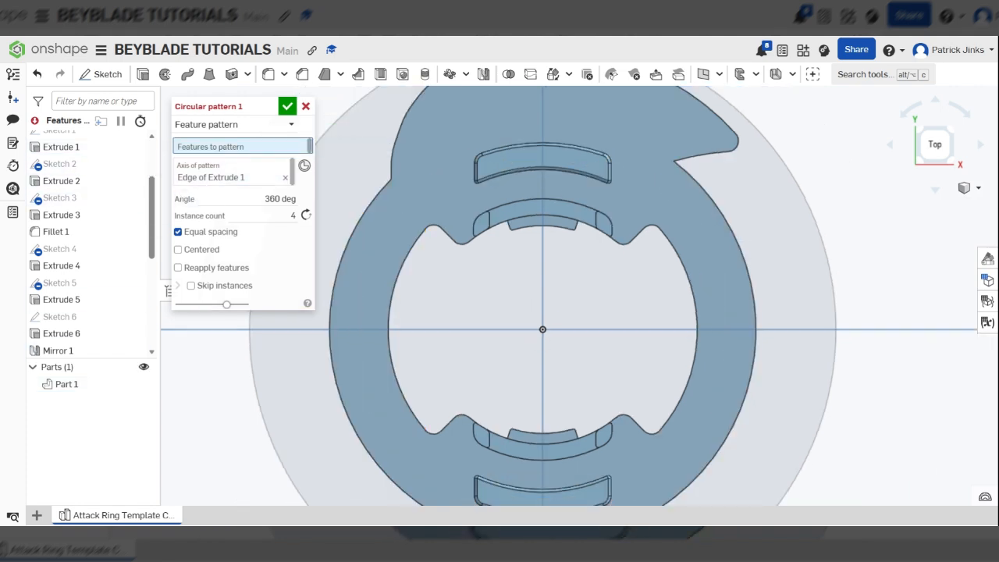
scroll(66, 337, "down", 5)
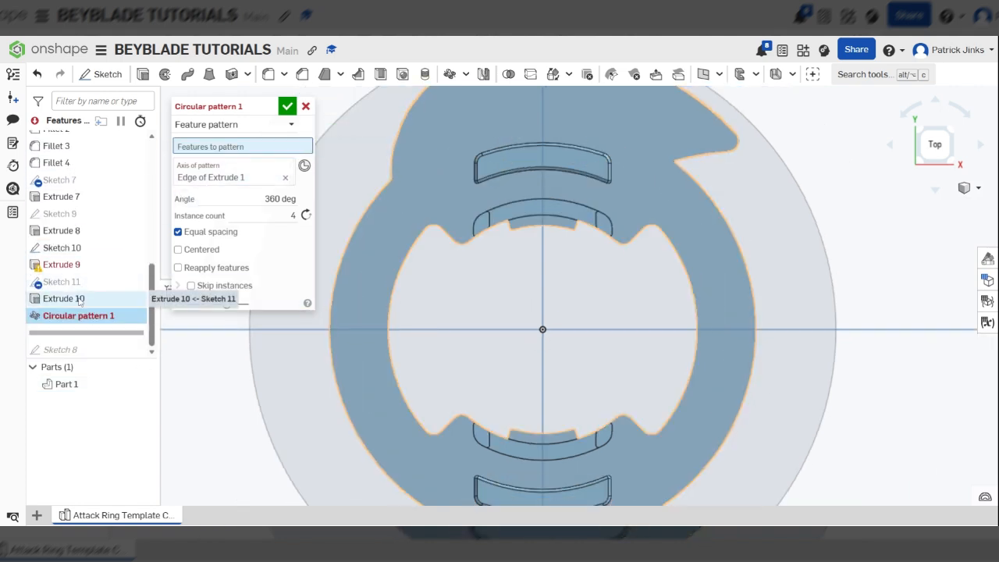
left_click(79, 302)
scroll(469, 267, "down", 3)
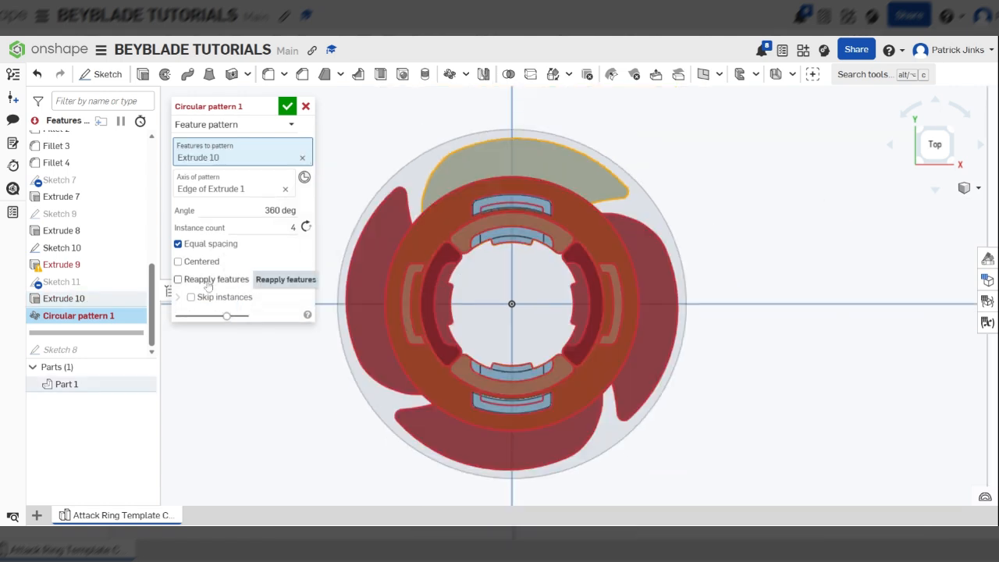
Set the pattern to 2 instances with Reapply features enabled and accept it.
double_click(292, 227)
type("2")
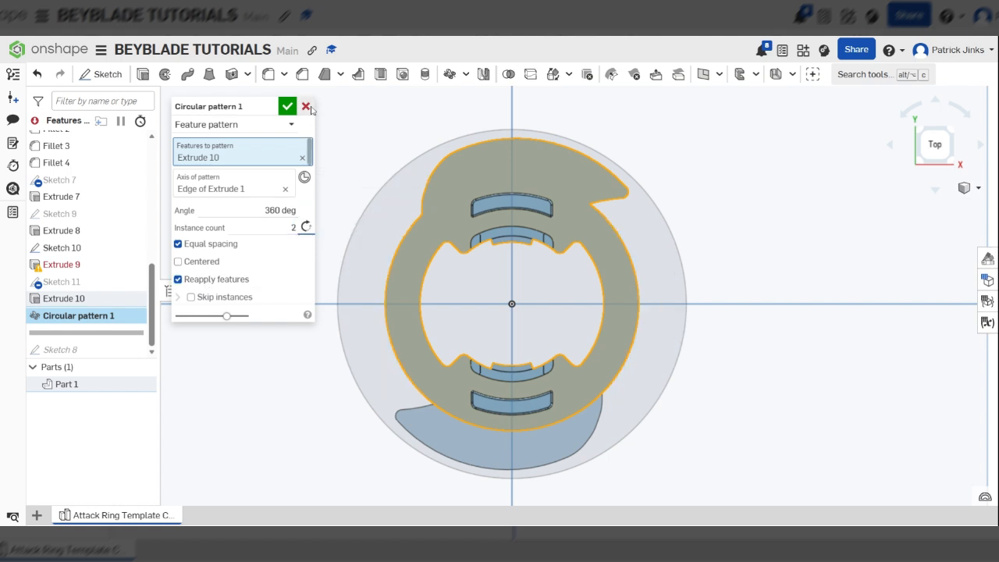
left_click(289, 106)
scroll(606, 319, "down", 3)
right_click_drag(690, 333, 559, 313)
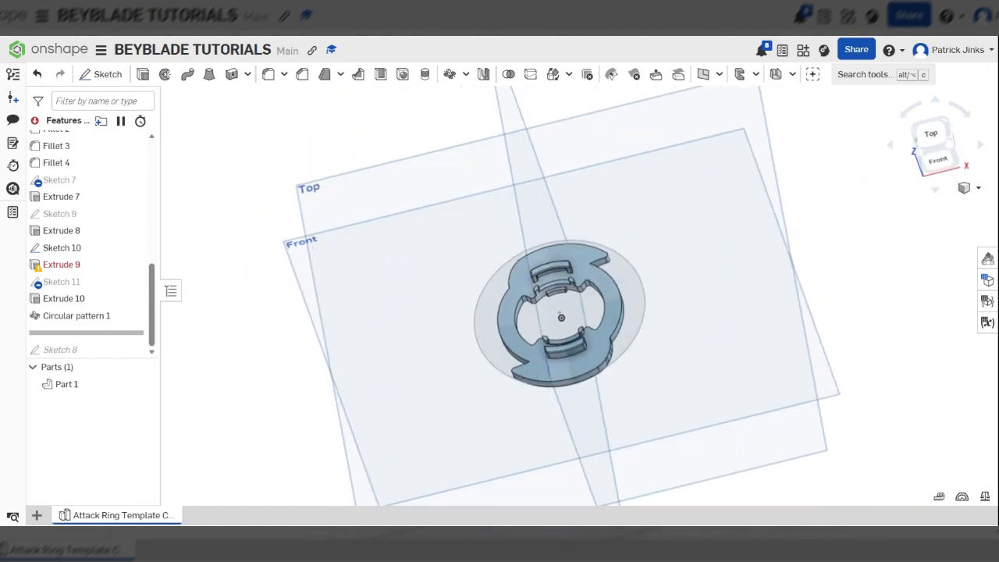